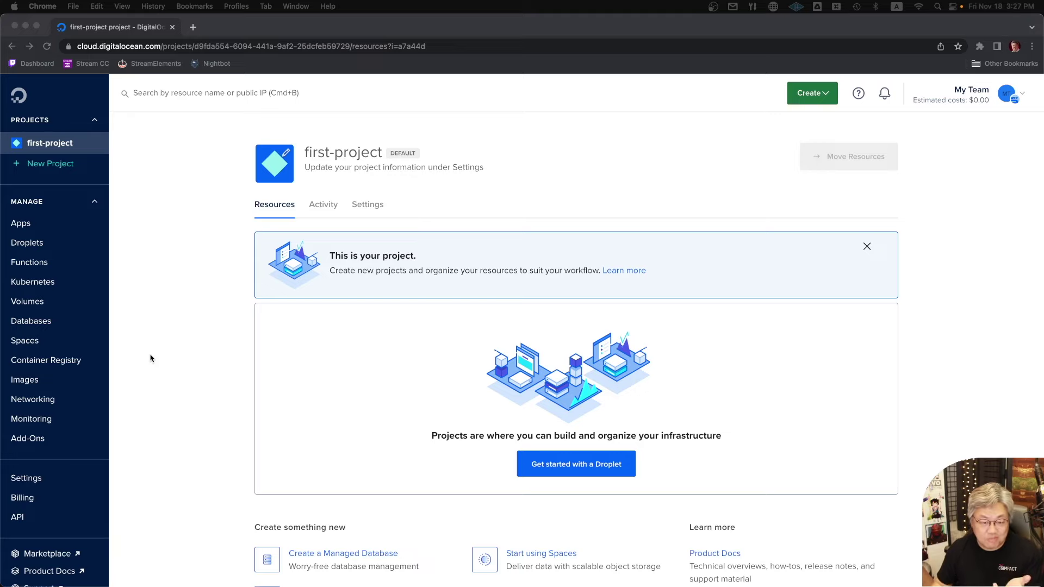
Bring the browser window showing first-project's Resources page into focus.
{"action": "left_click", "coordinate": [866, 247]}
Dismiss the project banner and start creating a new droplet.
{"action": "left_click", "coordinate": [866, 247]}
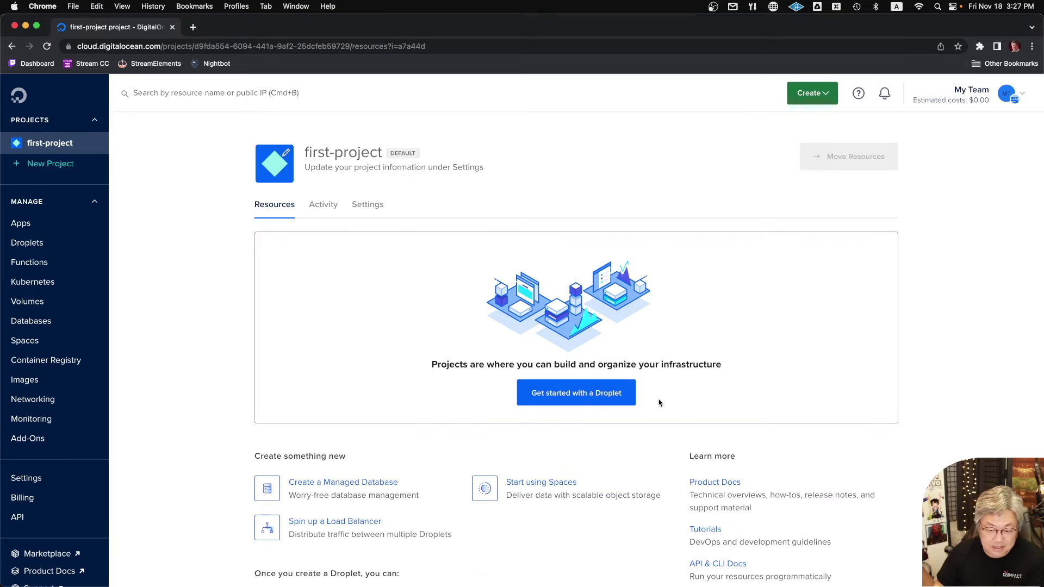
{"action": "left_click", "coordinate": [598, 394]}
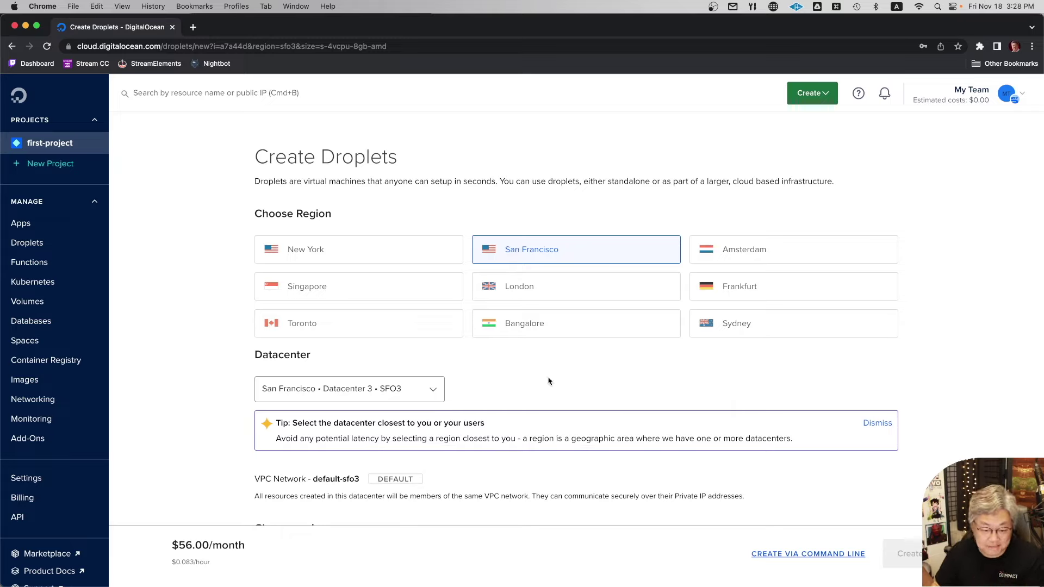
{"action": "scroll", "coordinate": [555, 381], "scroll_direction": "down", "scroll_amount": 5}
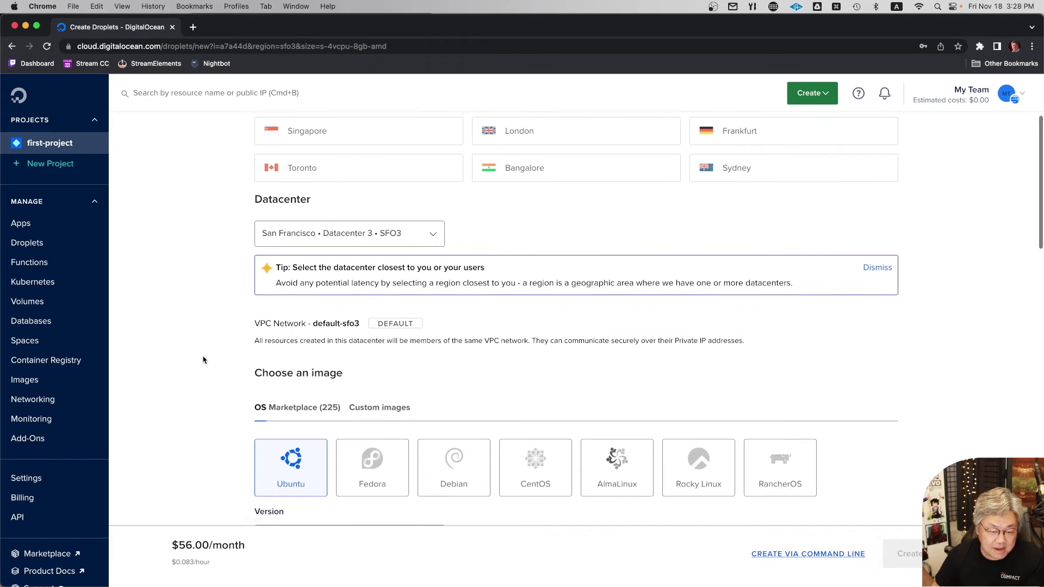
{"action": "scroll", "coordinate": [203, 360], "scroll_direction": "down", "scroll_amount": 5}
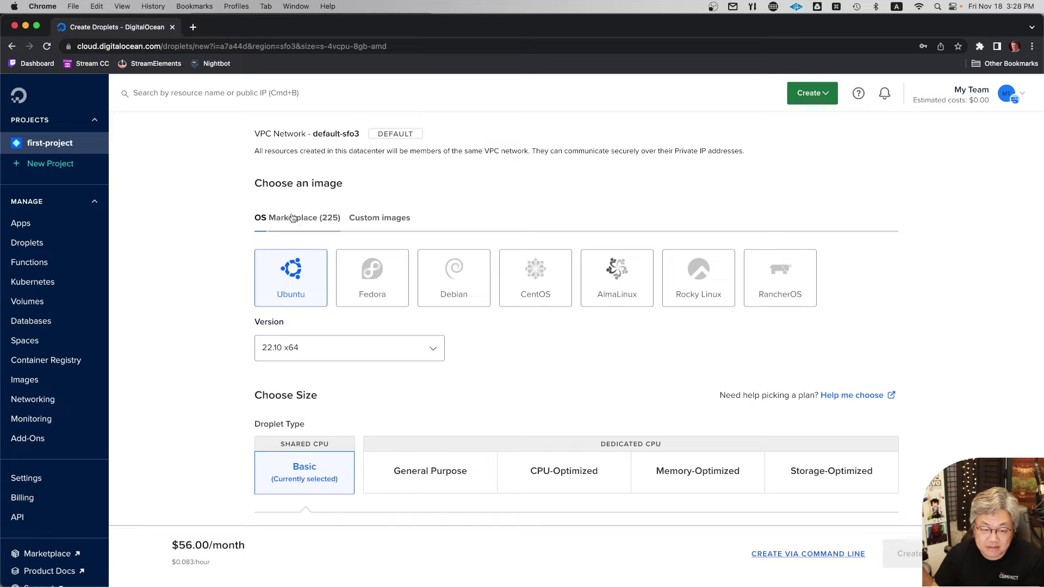
Search the Marketplace for 'mastodon' and choose the Mastodon 3.5.3 on Ubuntu 20.04 image.
{"action": "left_click", "coordinate": [315, 228]}
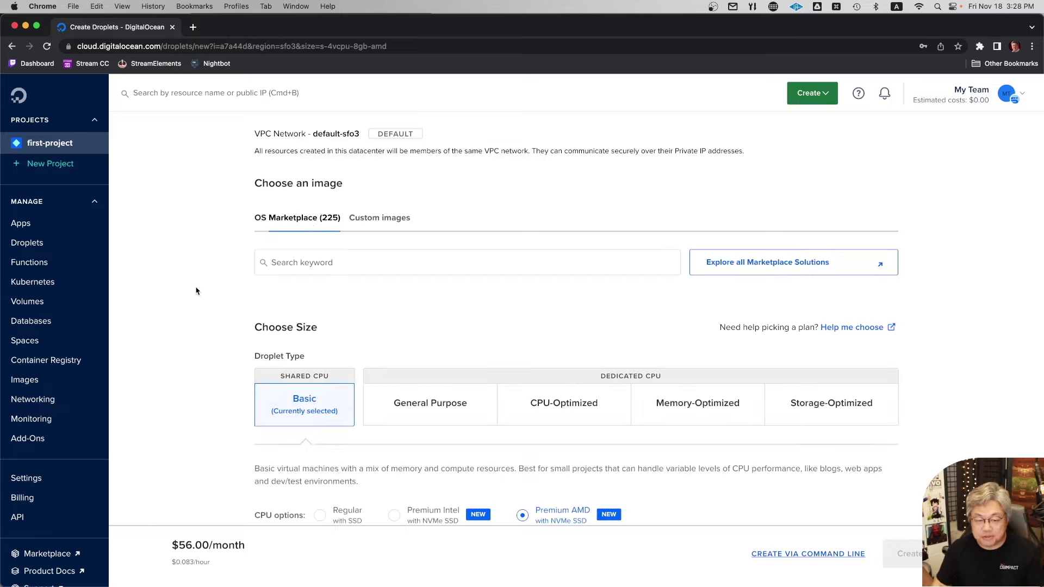
{"action": "scroll", "coordinate": [196, 291], "scroll_direction": "down", "scroll_amount": 5}
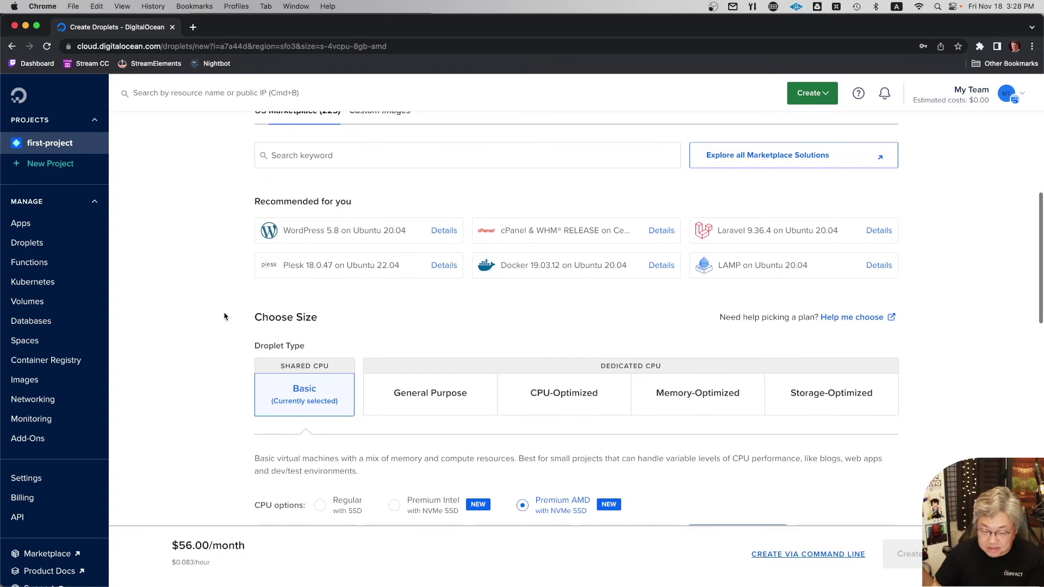
{"action": "scroll", "coordinate": [195, 310], "scroll_direction": "up", "scroll_amount": 7}
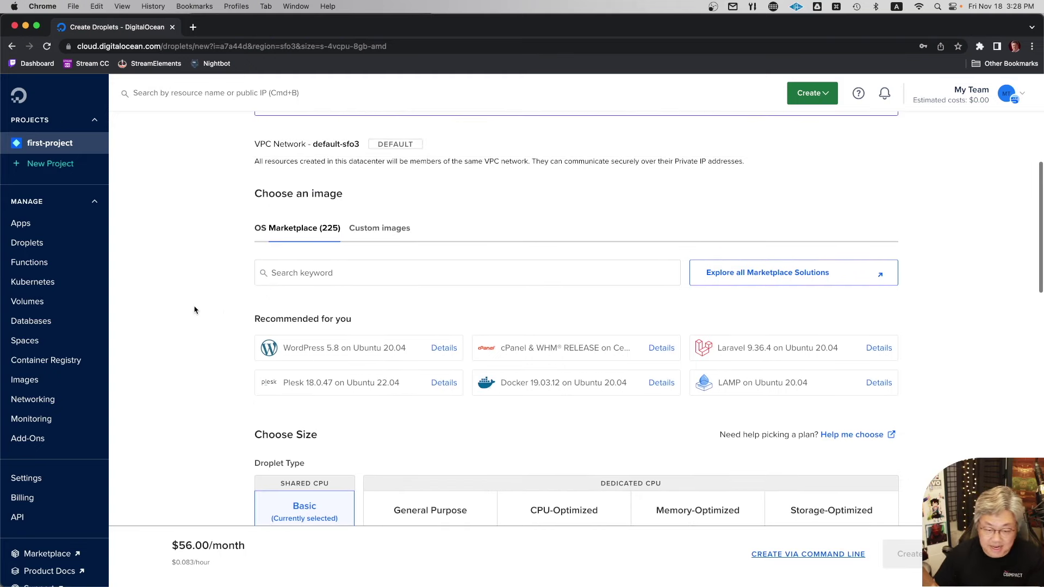
{"action": "left_click", "coordinate": [344, 315]}
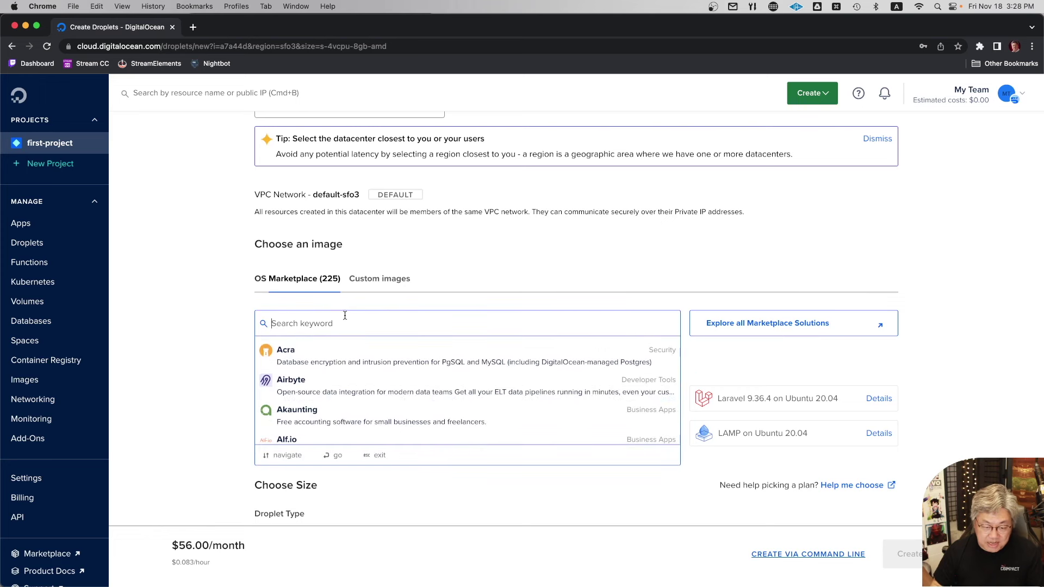
{"action": "type", "text": "mastodon"}
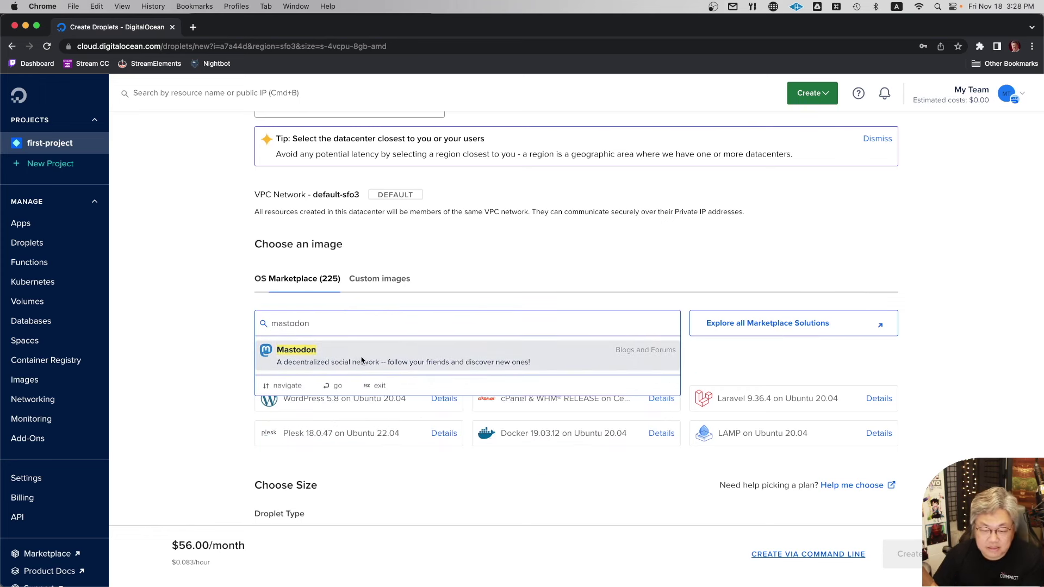
{"action": "left_click", "coordinate": [395, 348]}
{"action": "scroll", "coordinate": [231, 347], "scroll_direction": "down", "scroll_amount": 2}
{"action": "scroll", "coordinate": [229, 343], "scroll_direction": "down", "scroll_amount": 3}
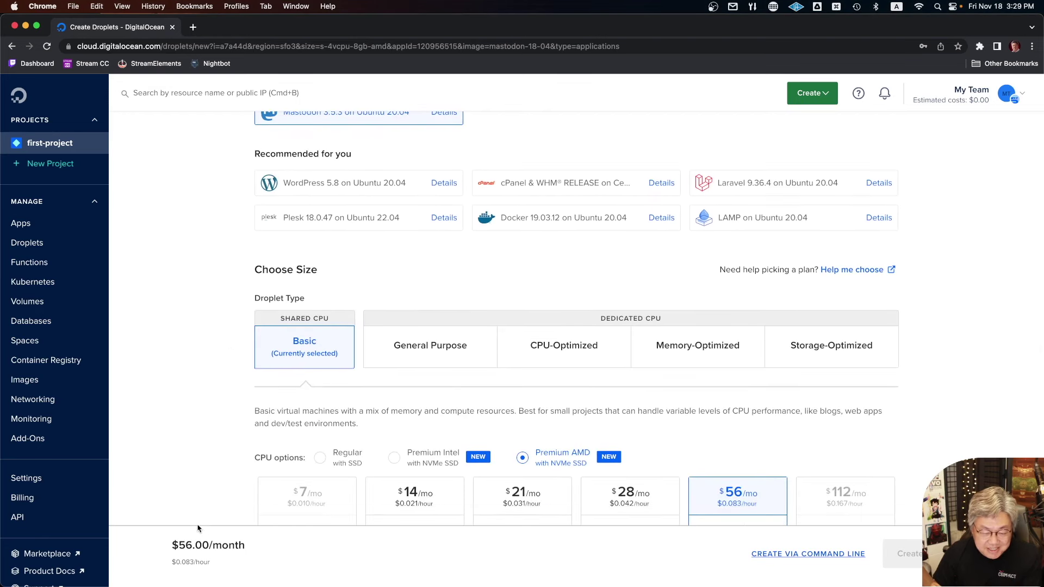
Choose the Regular SSD $12/mo plan with 2 GB RAM, 1 CPU and 50 GB disk.
{"action": "scroll", "coordinate": [203, 440], "scroll_direction": "down", "scroll_amount": 2}
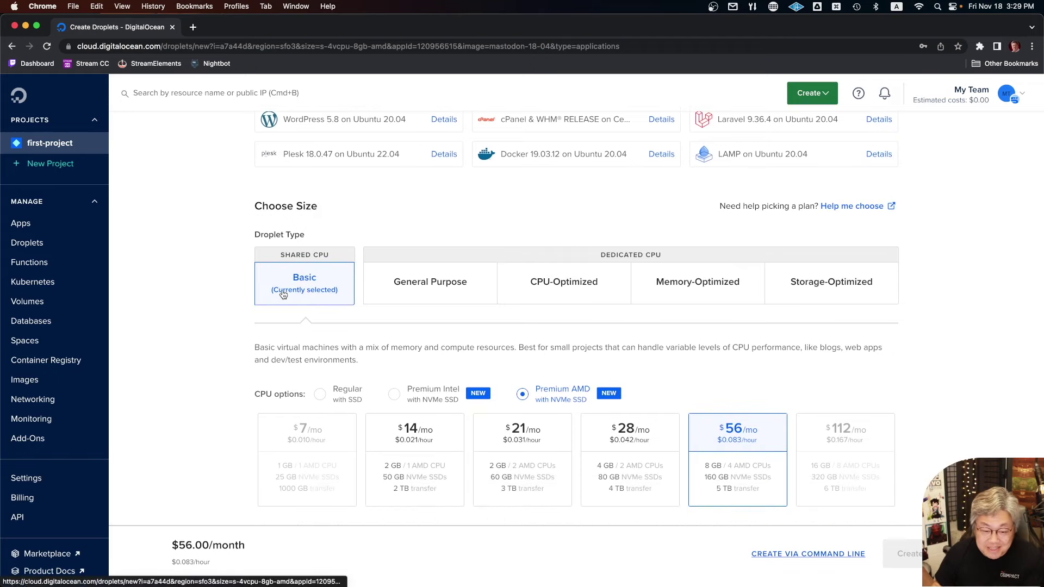
{"action": "scroll", "coordinate": [284, 303], "scroll_direction": "down", "scroll_amount": 2}
{"action": "scroll", "coordinate": [283, 303], "scroll_direction": "down", "scroll_amount": 1}
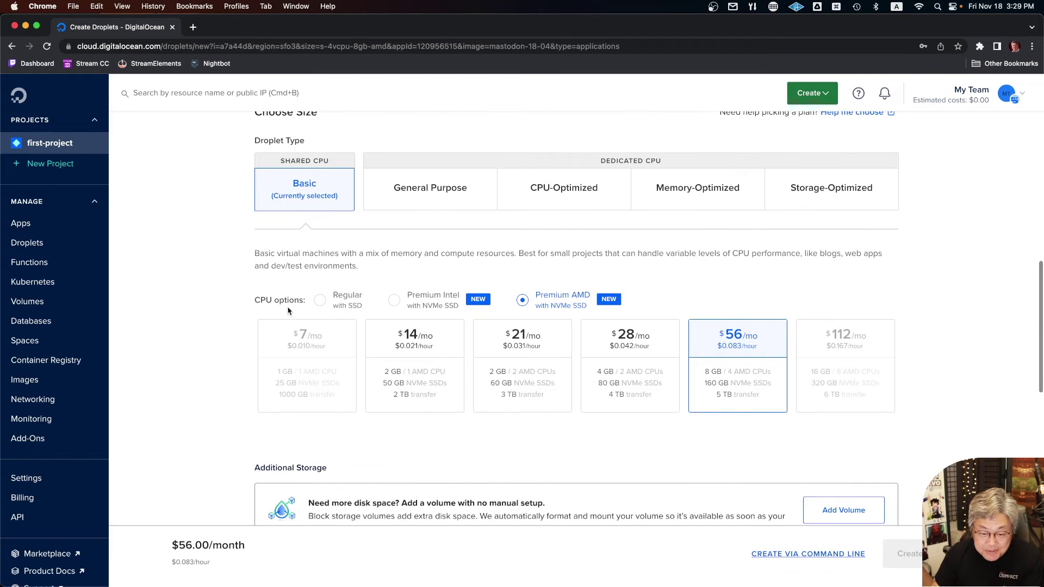
{"action": "left_click", "coordinate": [319, 306]}
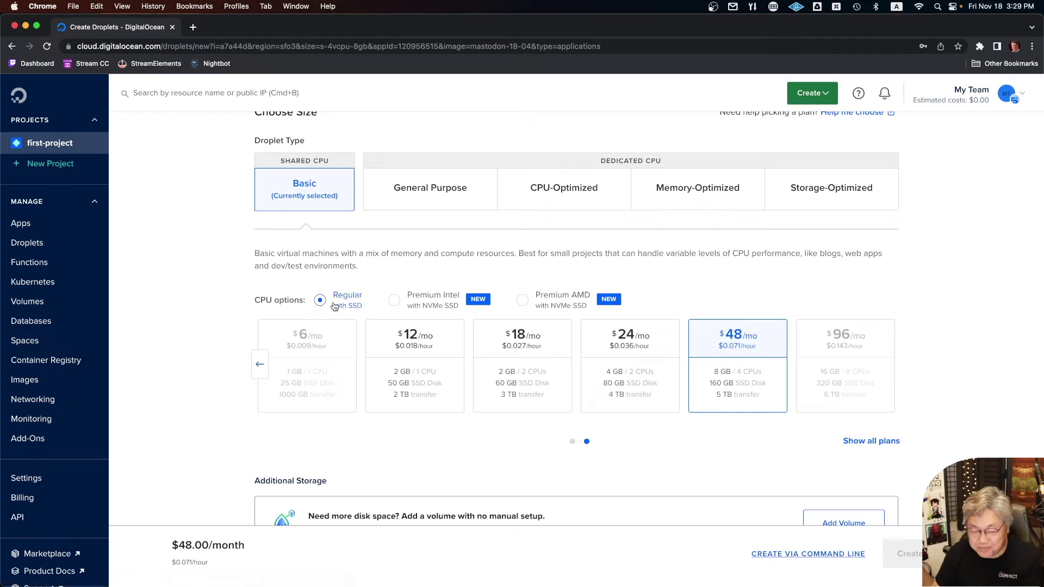
{"action": "left_click", "coordinate": [433, 349]}
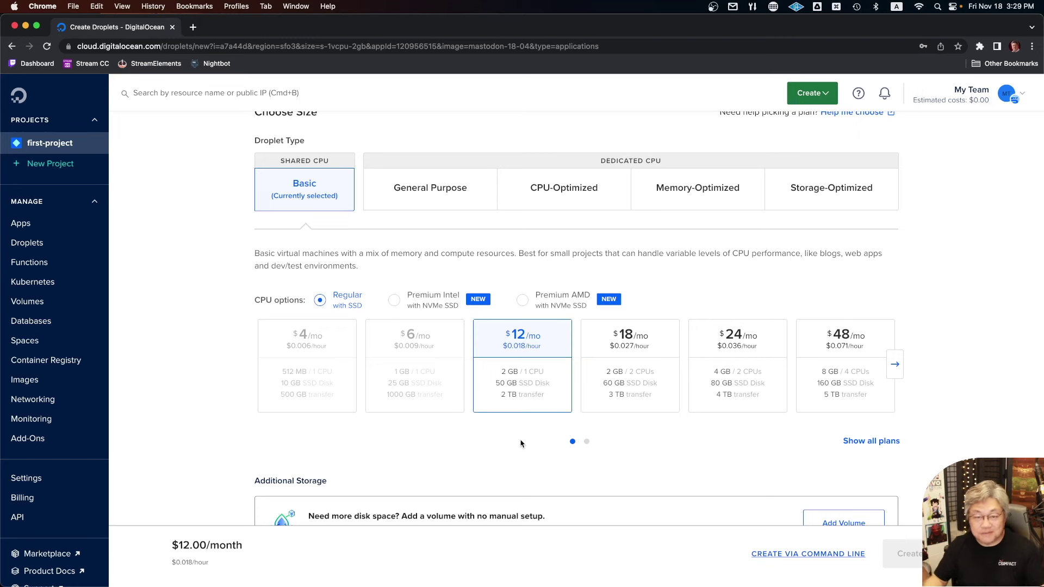
{"action": "scroll", "coordinate": [520, 444], "scroll_direction": "down", "scroll_amount": 4}
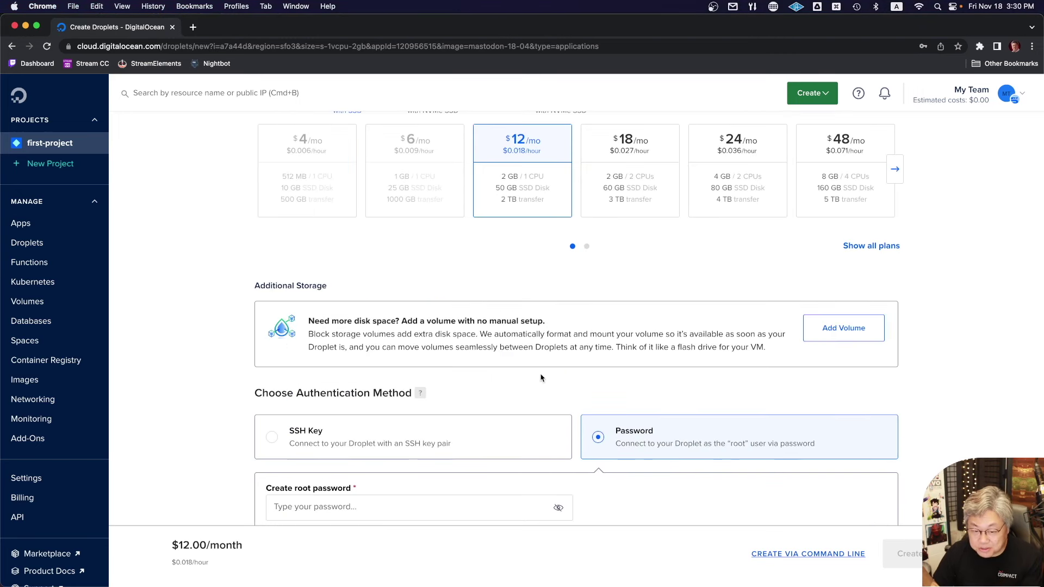
{"action": "scroll", "coordinate": [542, 326], "scroll_direction": "up", "scroll_amount": 1}
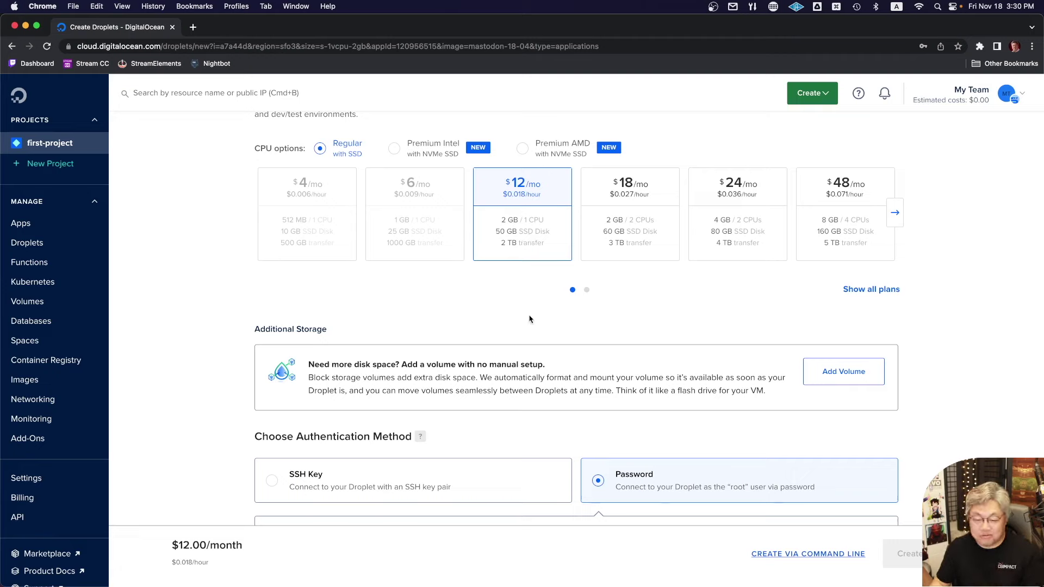
Add a 100 GB Ext4 block storage volume at $10/mo, automatically formatted and mounted.
{"action": "left_click", "coordinate": [839, 370]}
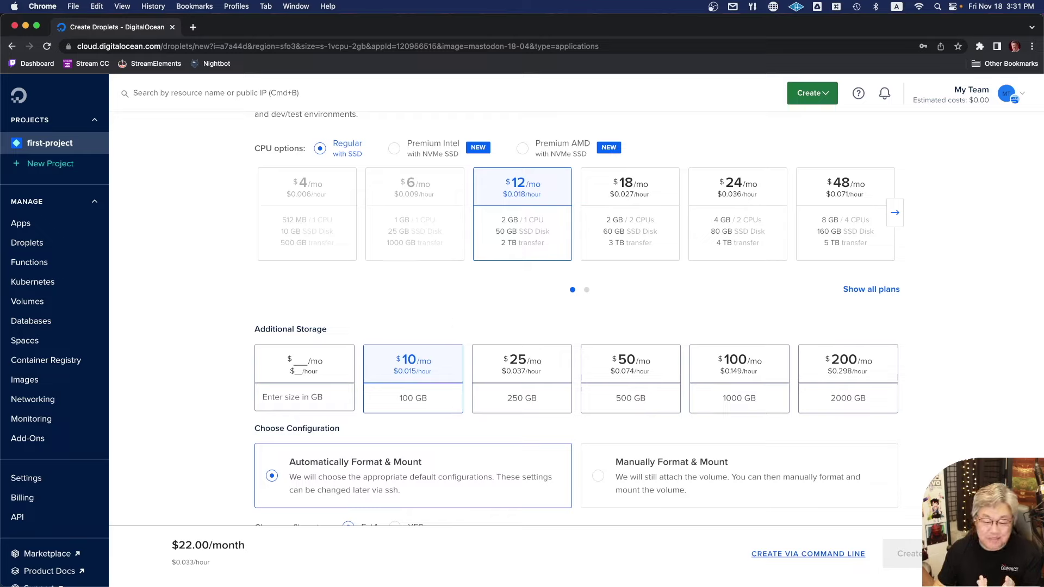
{"action": "scroll", "coordinate": [368, 306], "scroll_direction": "down", "scroll_amount": 1}
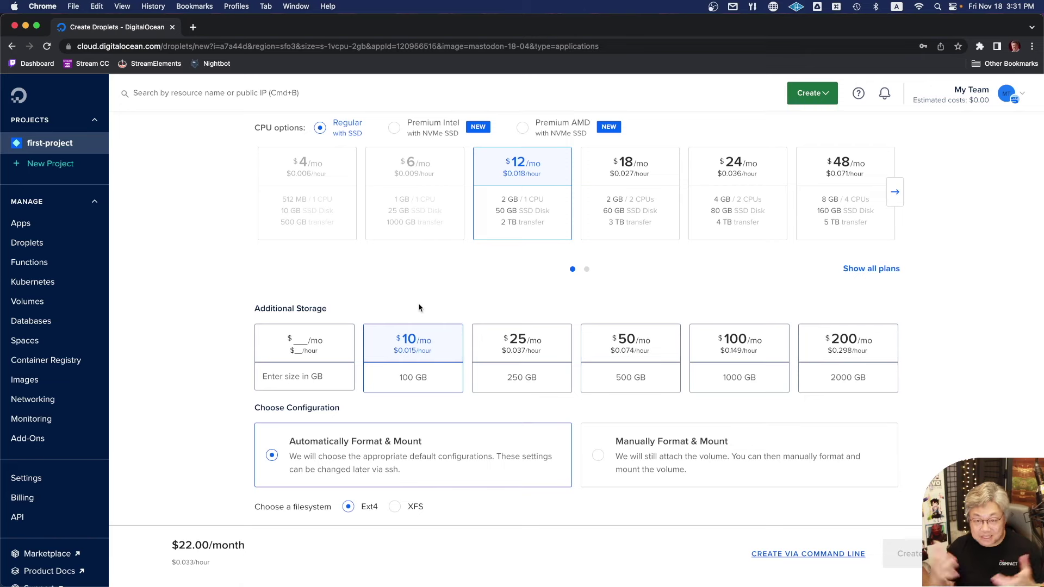
{"action": "scroll", "coordinate": [419, 308], "scroll_direction": "down", "scroll_amount": 3}
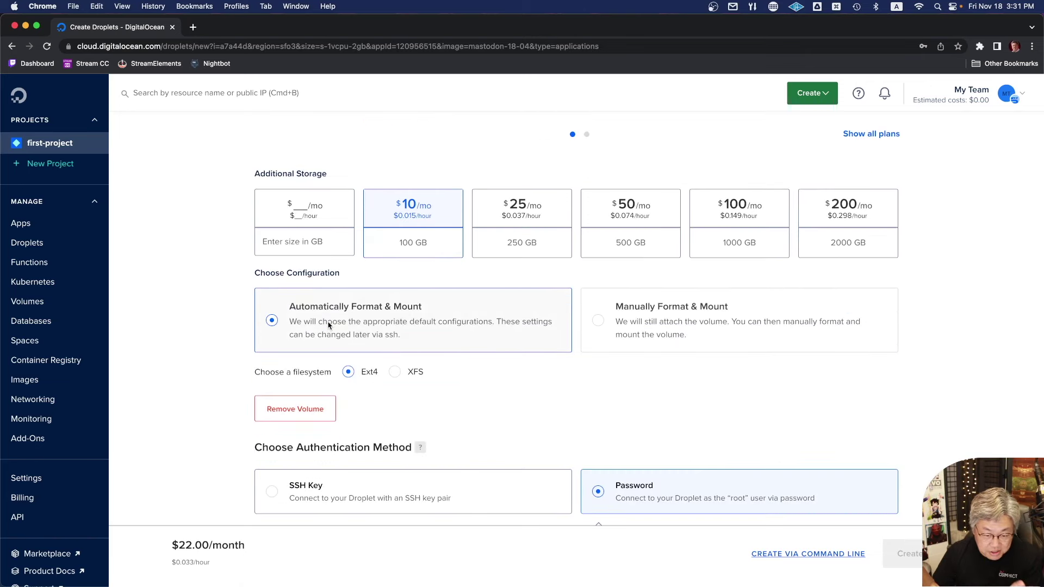
{"action": "scroll", "coordinate": [574, 380], "scroll_direction": "down", "scroll_amount": 5}
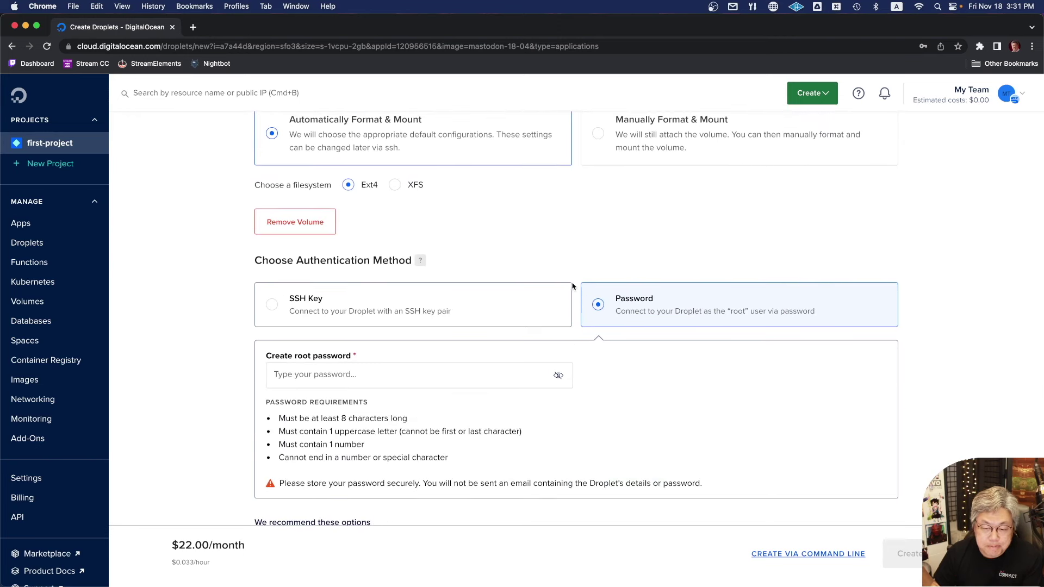
{"action": "scroll", "coordinate": [661, 304], "scroll_direction": "down", "scroll_amount": 1}
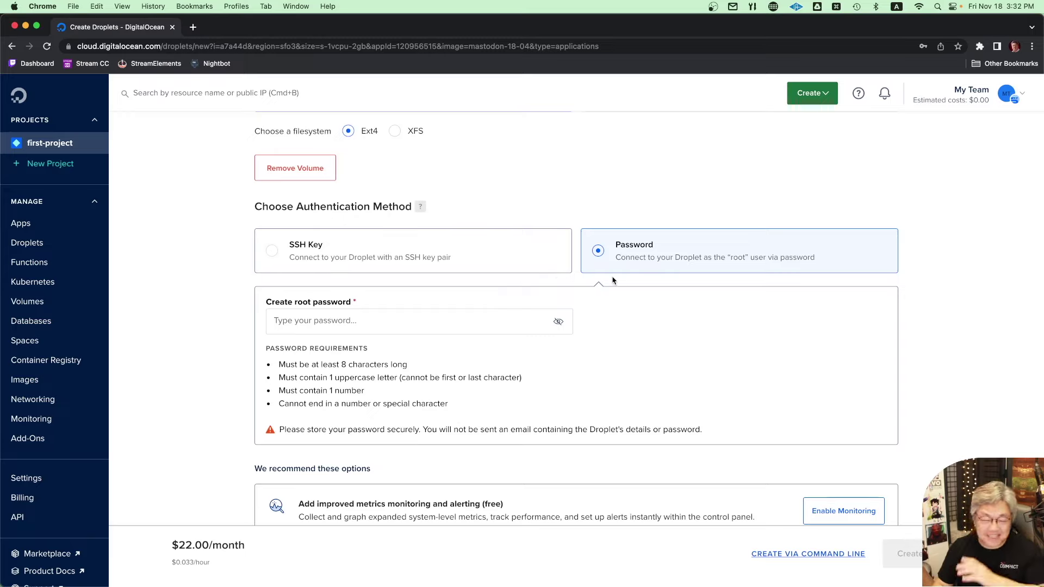
Enter a root password meeting all four listed requirements, then select the whole entry.
{"action": "left_click", "coordinate": [501, 325]}
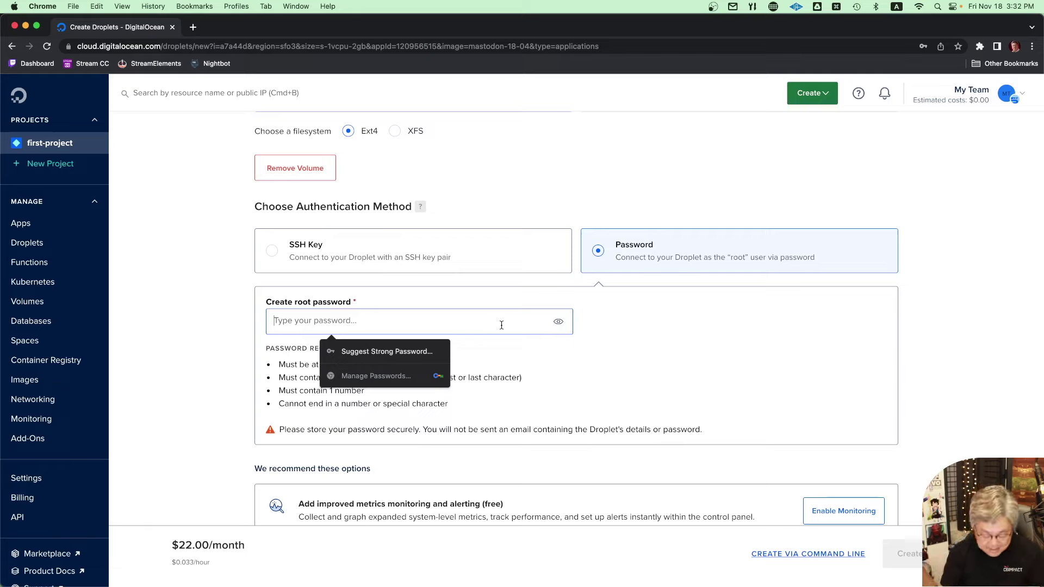
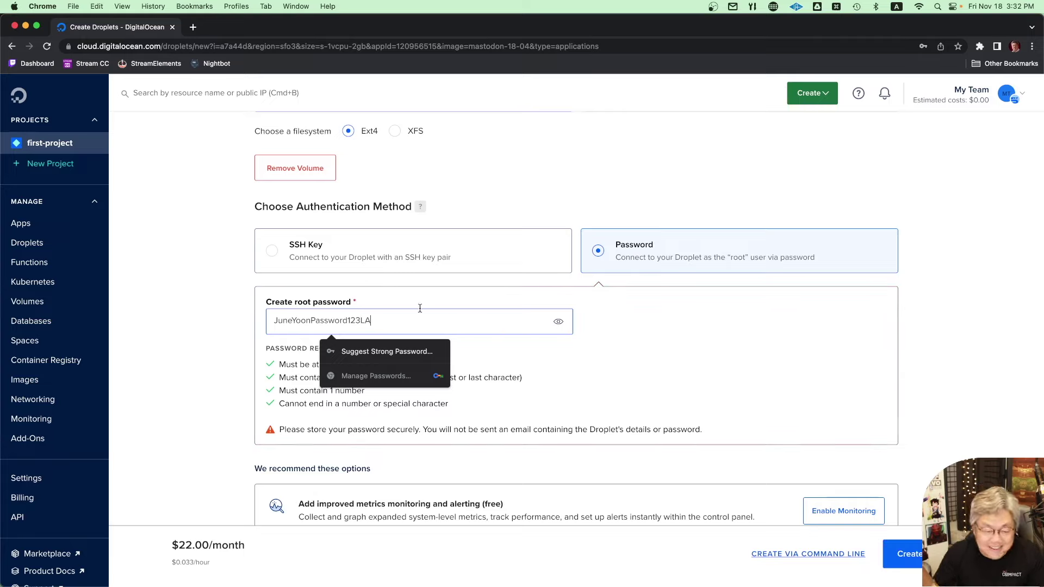
{"action": "left_click_drag", "start_coordinate": [399, 324], "coordinate": [257, 323]}
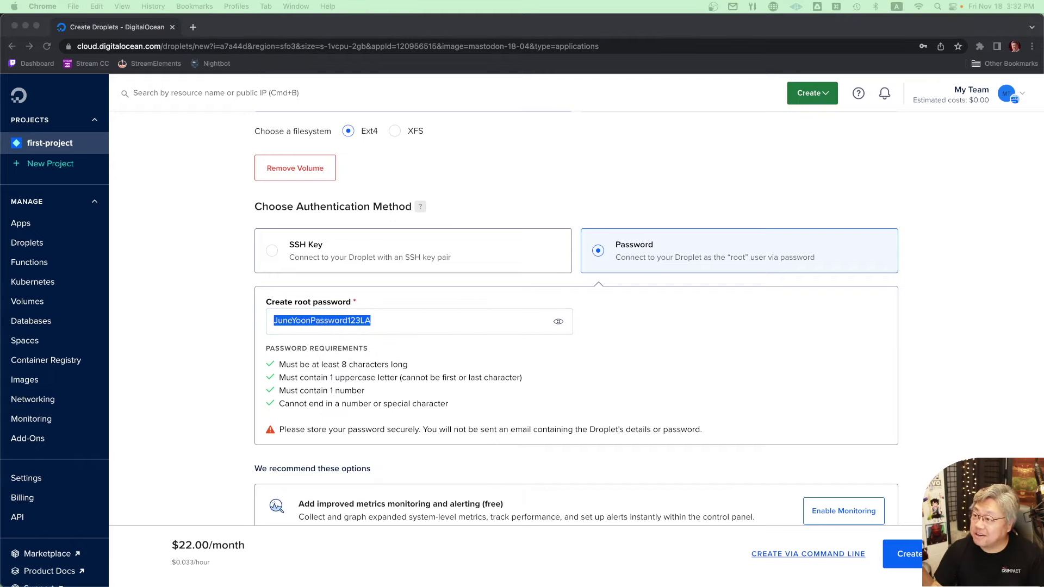
{"action": "scroll", "coordinate": [481, 173], "scroll_direction": "down", "scroll_amount": 10}
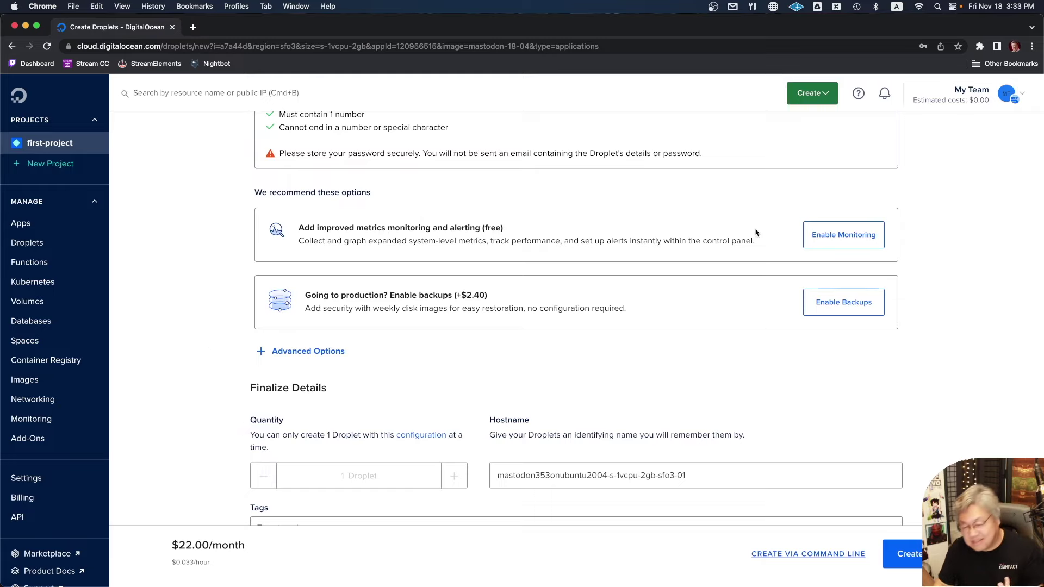
{"action": "left_click", "coordinate": [810, 244]}
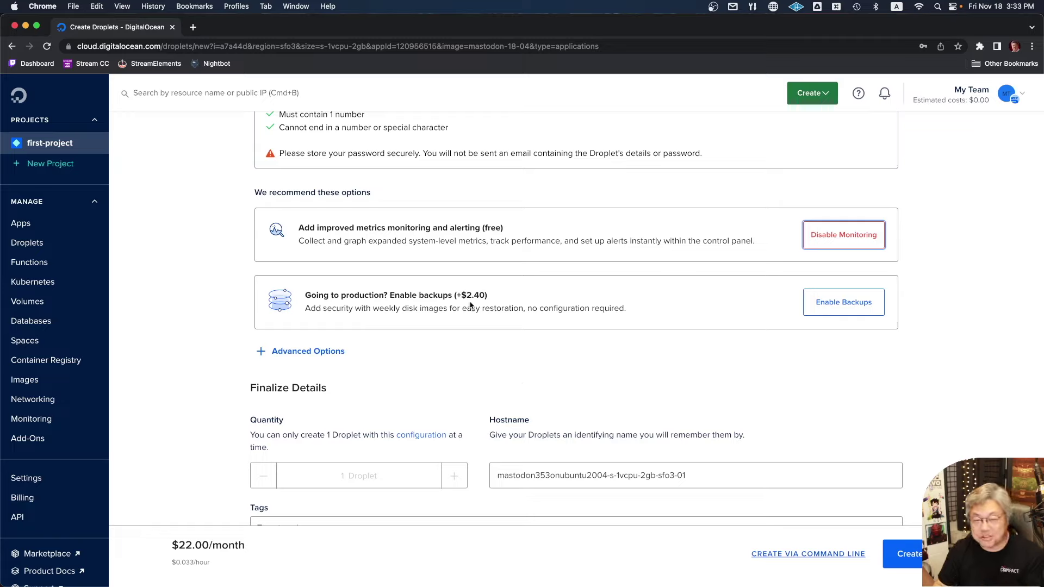
{"action": "left_click", "coordinate": [835, 308]}
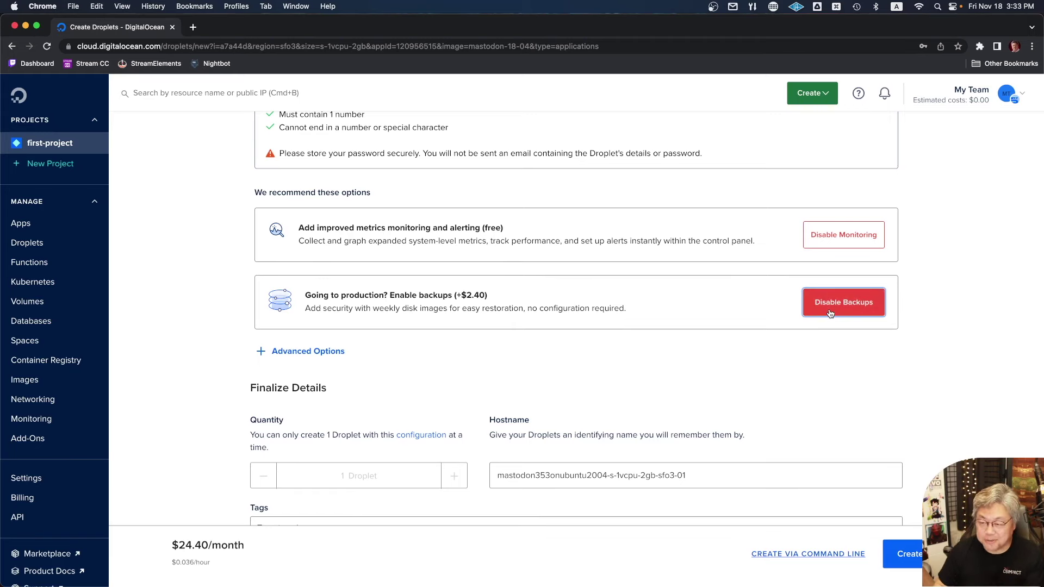
{"action": "scroll", "coordinate": [316, 303], "scroll_direction": "down", "scroll_amount": 2}
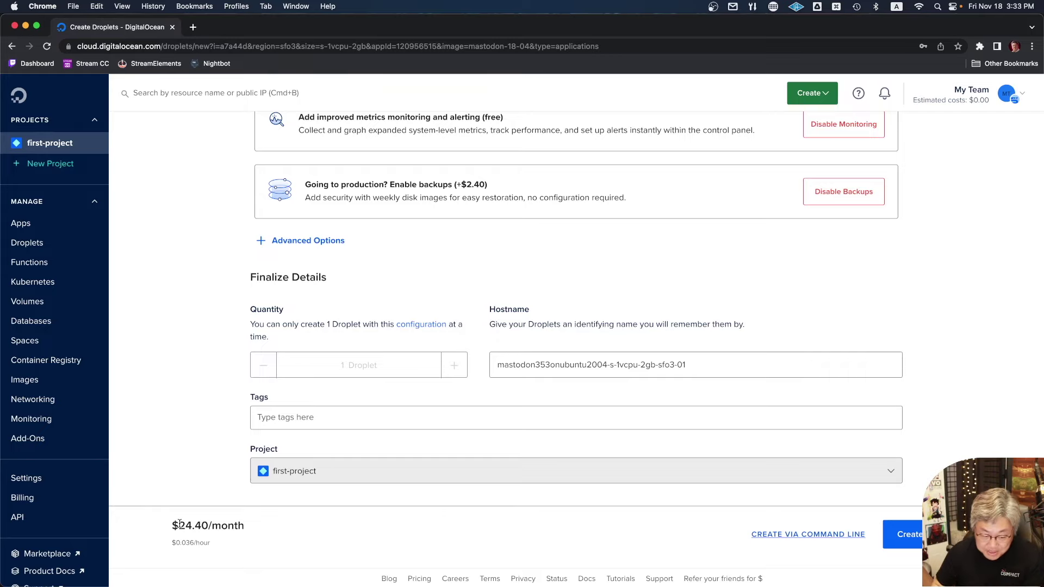
{"action": "left_click_drag", "start_coordinate": [179, 524], "coordinate": [234, 527]}
{"action": "left_click", "coordinate": [432, 531]}
{"action": "scroll", "coordinate": [543, 500], "scroll_direction": "up", "scroll_amount": 1}
{"action": "scroll", "coordinate": [570, 482], "scroll_direction": "up", "scroll_amount": 10}
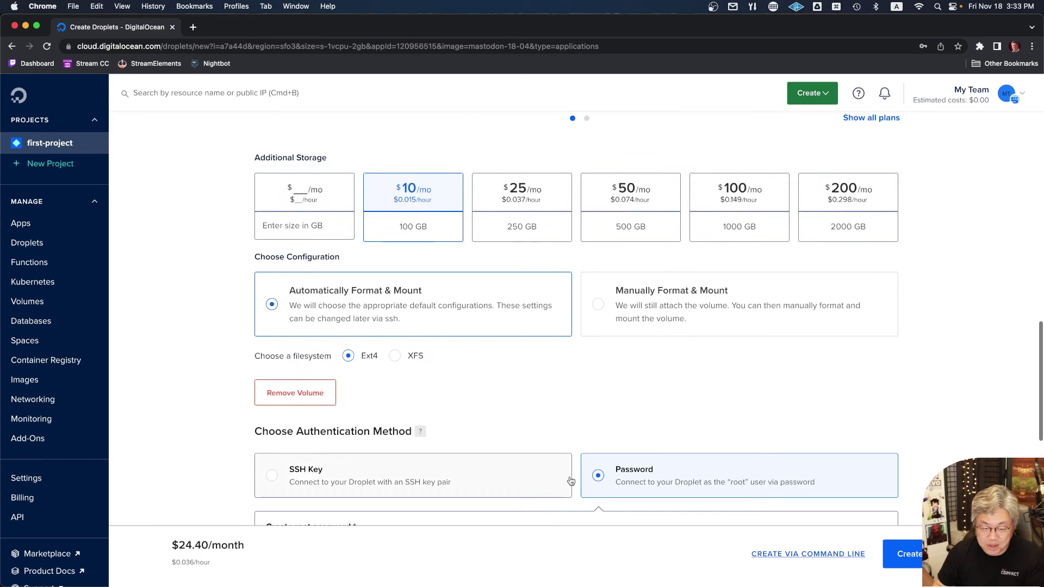
{"action": "scroll", "coordinate": [541, 400], "scroll_direction": "up", "scroll_amount": 5}
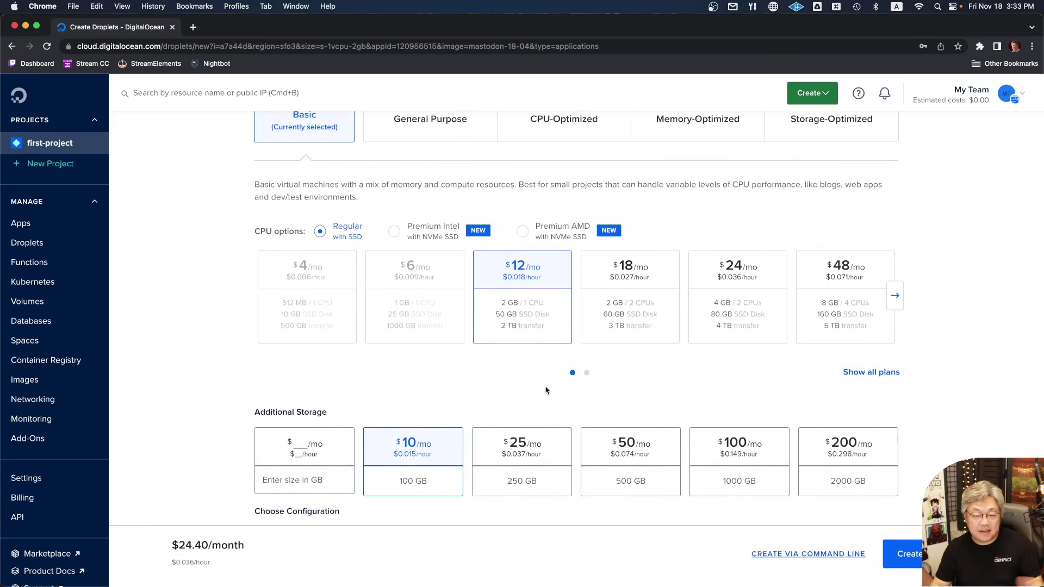
{"action": "scroll", "coordinate": [519, 381], "scroll_direction": "down", "scroll_amount": 2}
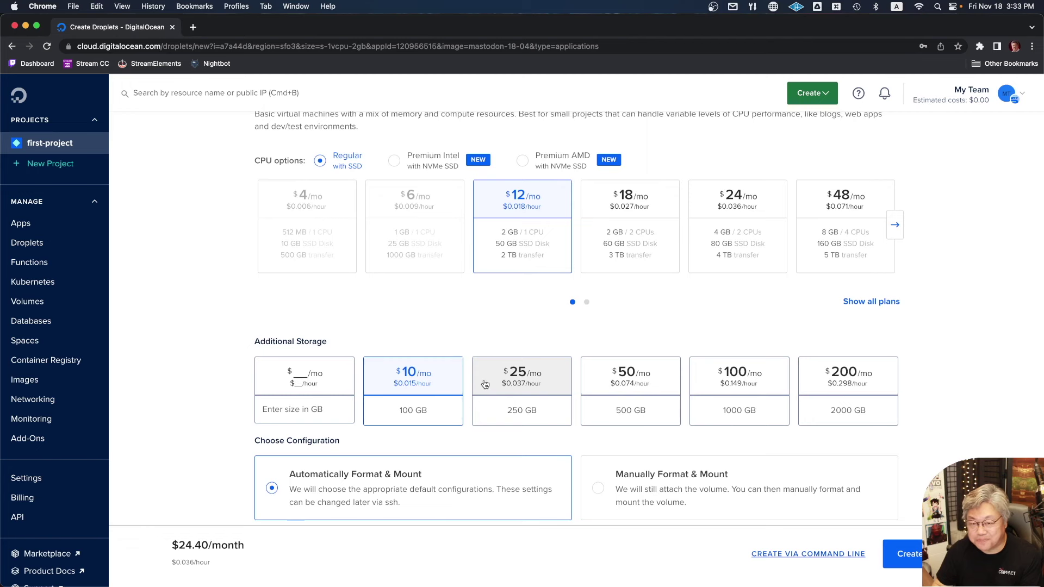
{"action": "scroll", "coordinate": [483, 383], "scroll_direction": "down", "scroll_amount": 10}
Create the Mastodon droplet and choose Add a domain from its actions menu.
{"action": "left_click", "coordinate": [901, 535]}
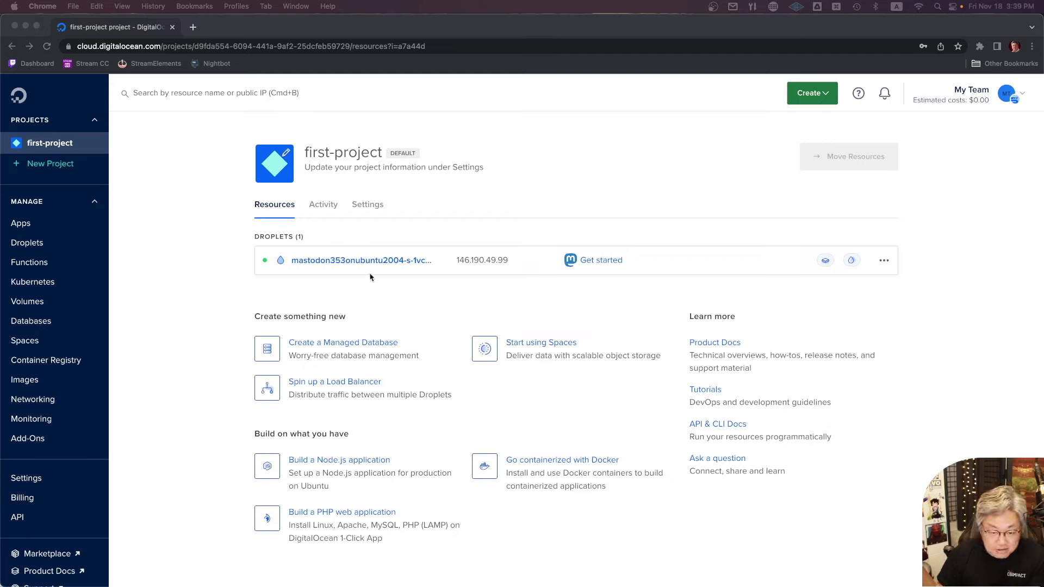
{"action": "left_click", "coordinate": [884, 263]}
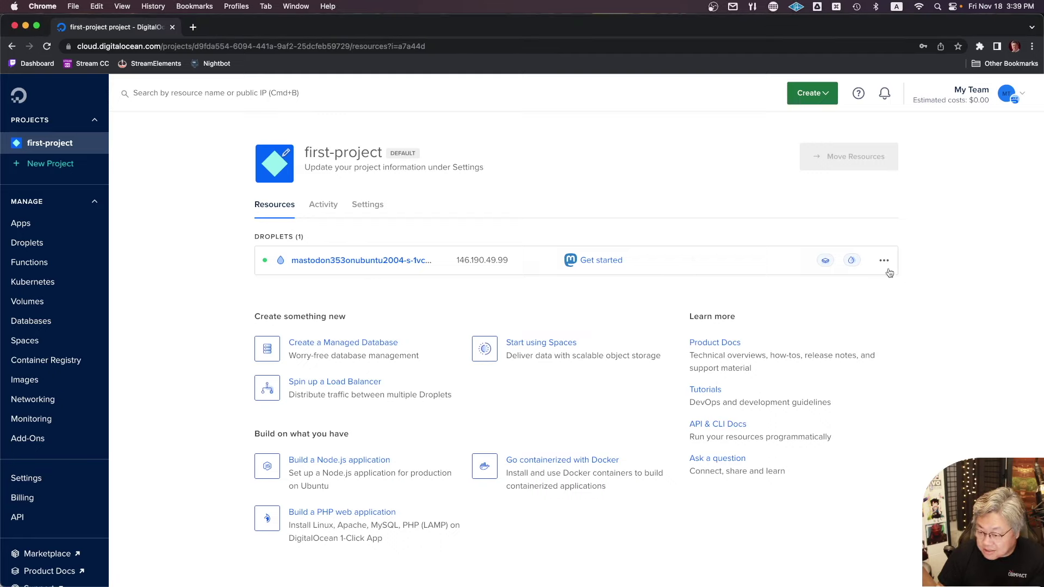
{"action": "left_click", "coordinate": [884, 263]}
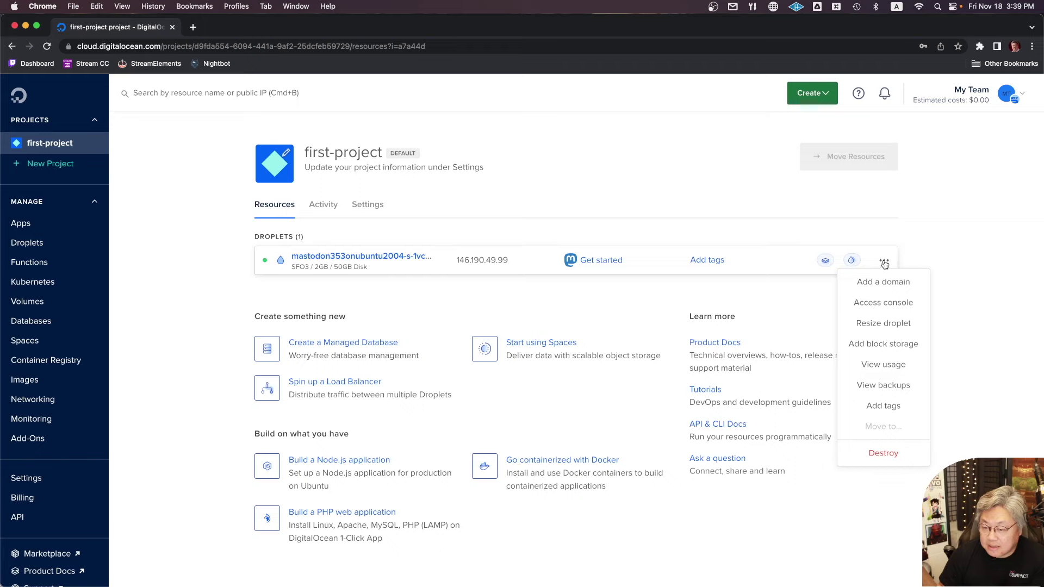
{"action": "left_click", "coordinate": [883, 282]}
Add voicemotostudio.com as a domain pointing at the droplet.
{"action": "left_click", "coordinate": [394, 392]}
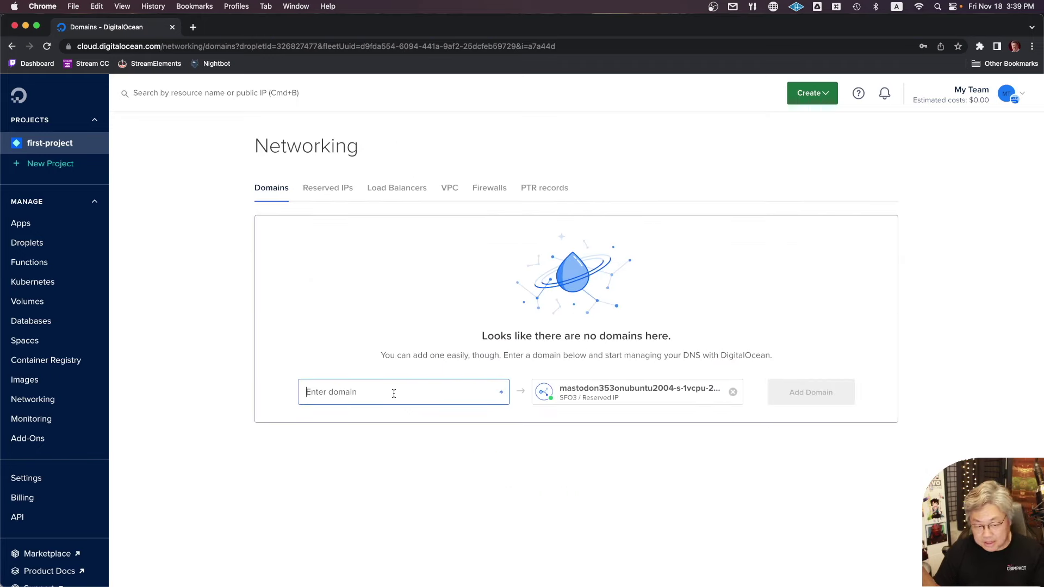
{"action": "type", "text": "voice"}
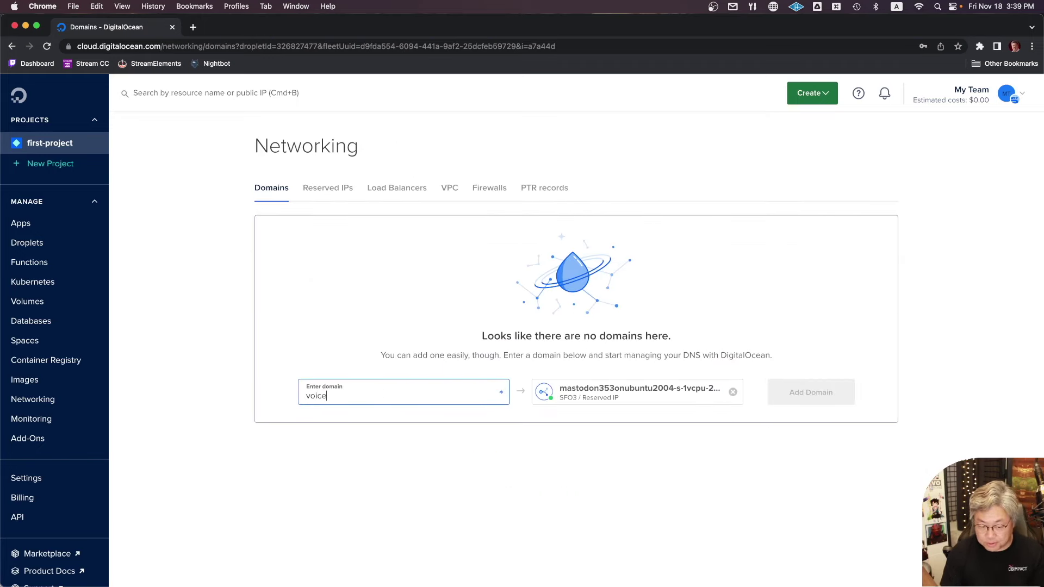
{"action": "type", "text": "motostudio.com"}
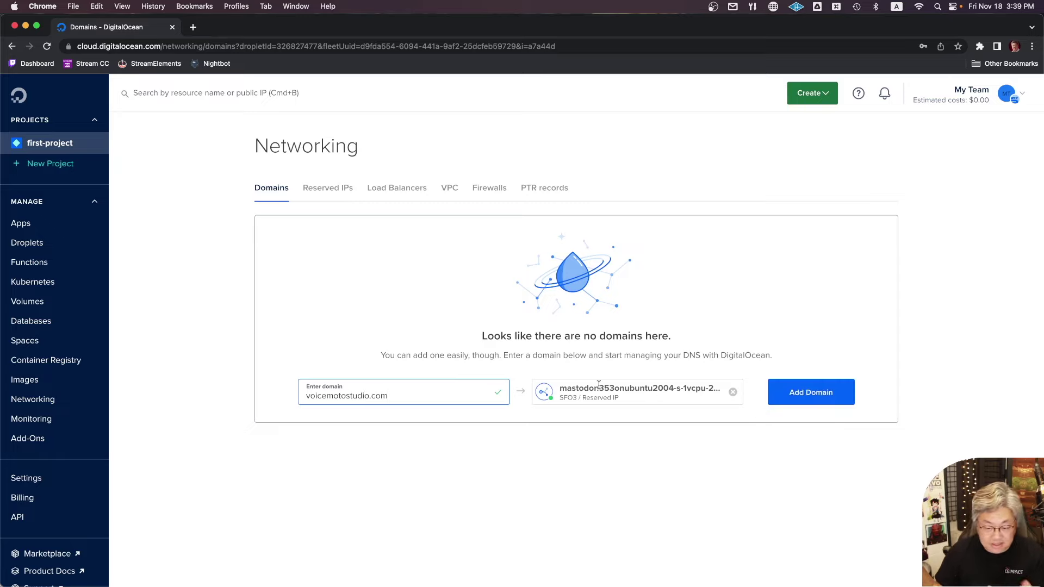
{"action": "left_click", "coordinate": [808, 392]}
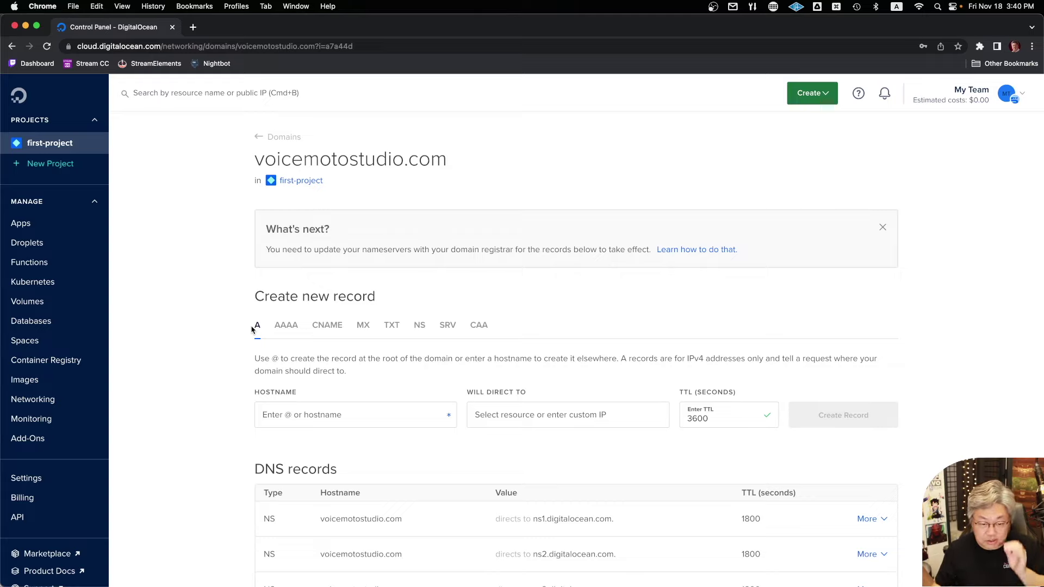
{"action": "scroll", "coordinate": [239, 332], "scroll_direction": "down", "scroll_amount": 5}
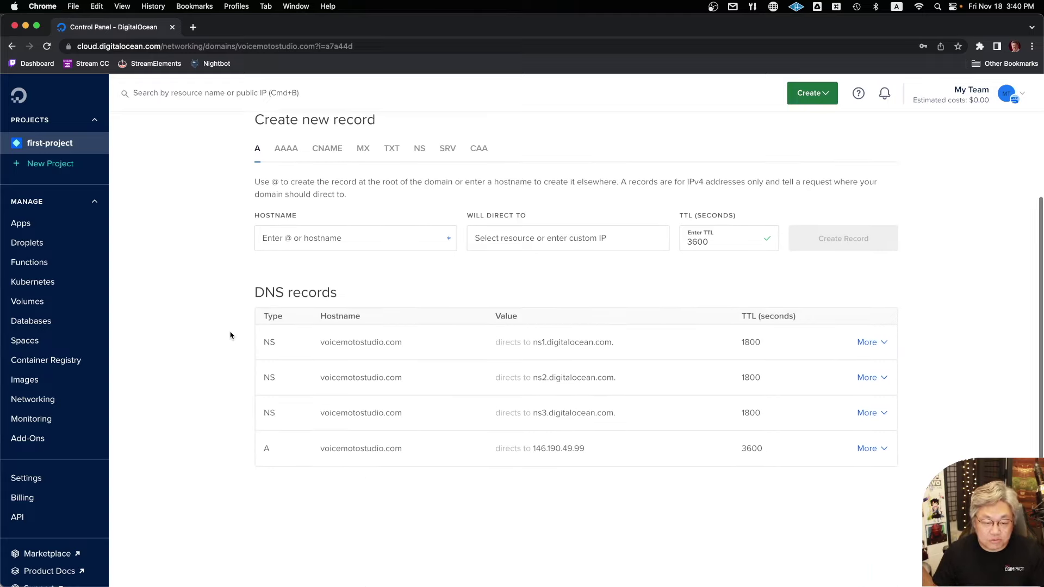
Highlight the DigitalOcean NS records and switch to Google Domains in Safari.
{"action": "left_click_drag", "start_coordinate": [263, 342], "coordinate": [915, 412]}
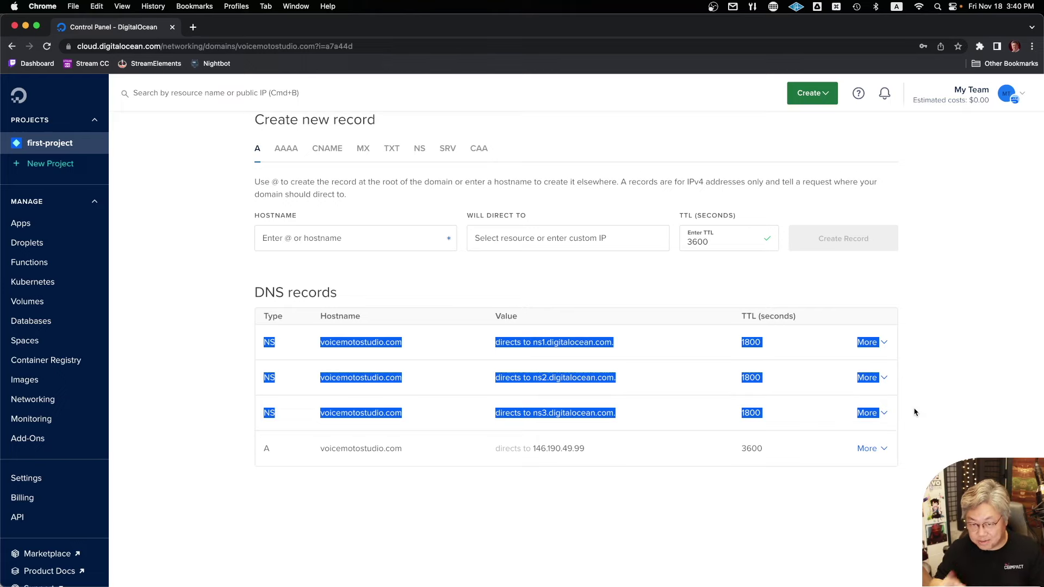
{"action": "key", "text": "super+Tab"}
{"action": "key", "text": "super+Tab"}
{"action": "key", "text": "super+Tab"}
{"action": "key", "text": "super+Tab"}
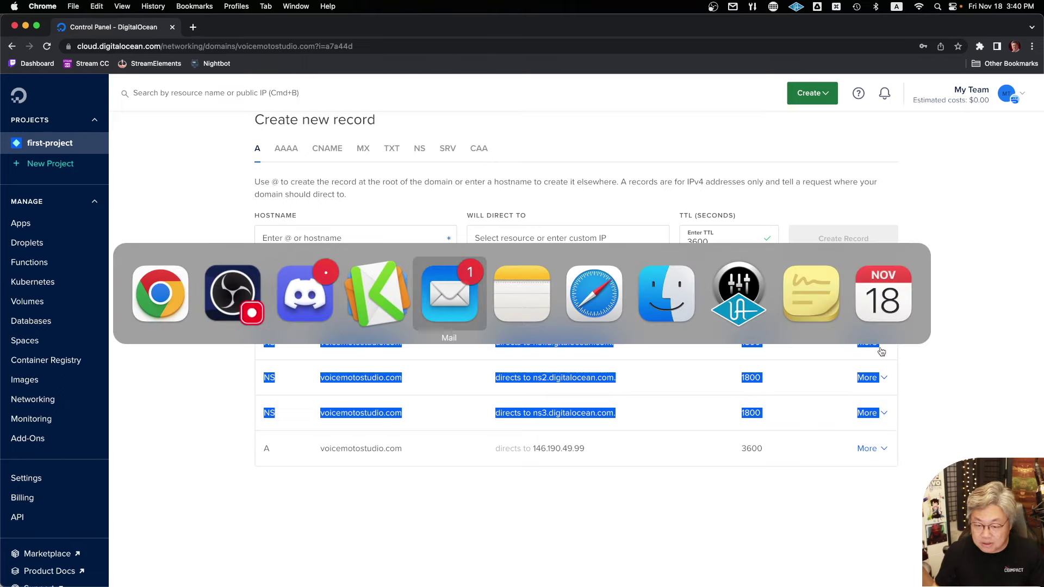
{"action": "key", "text": "super+Tab"}
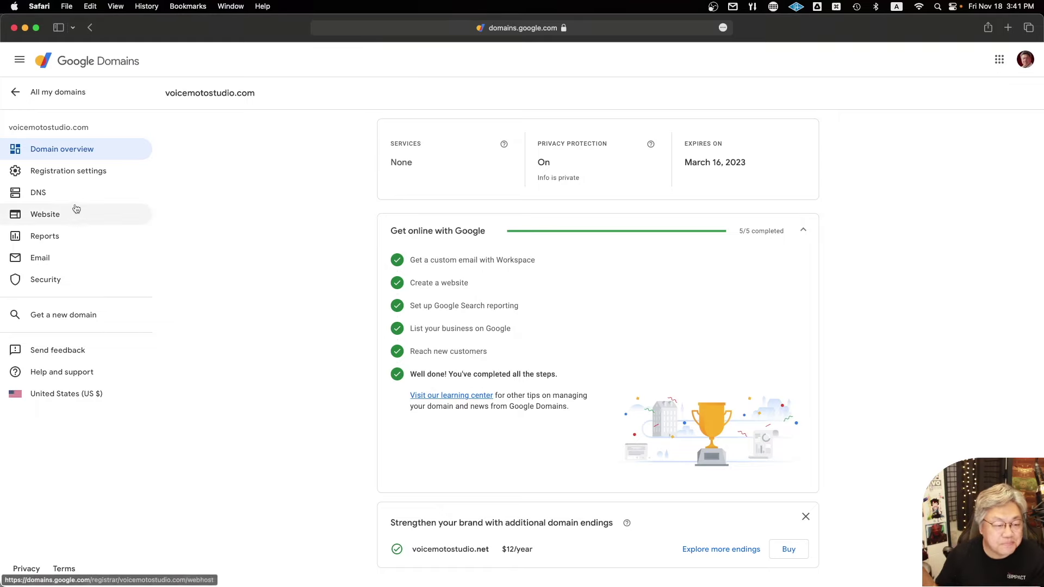
Open voicemotostudio.com's custom name server settings under DNS in Google Domains.
{"action": "left_click", "coordinate": [77, 194]}
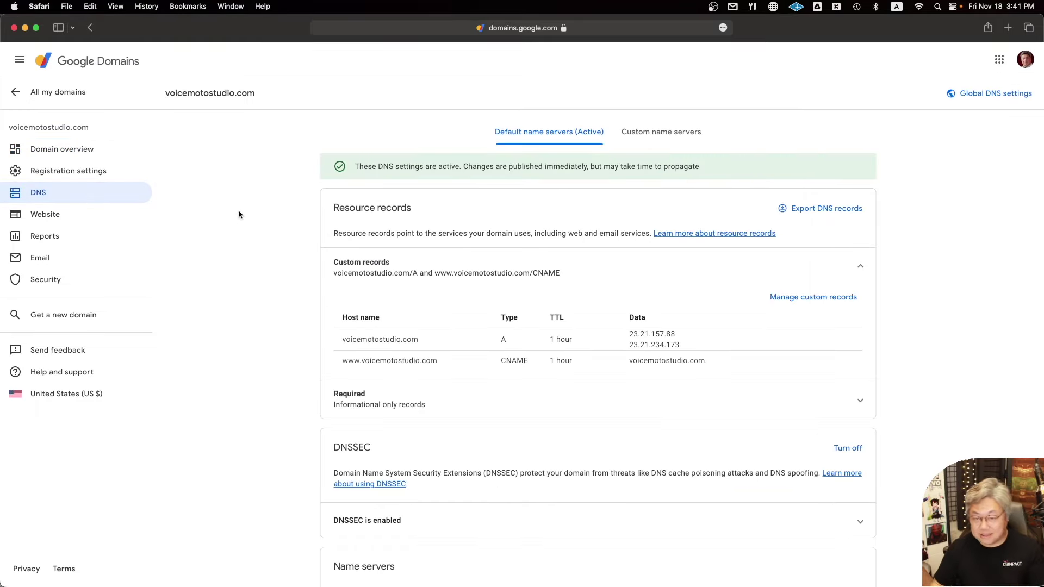
{"action": "left_click", "coordinate": [673, 133]}
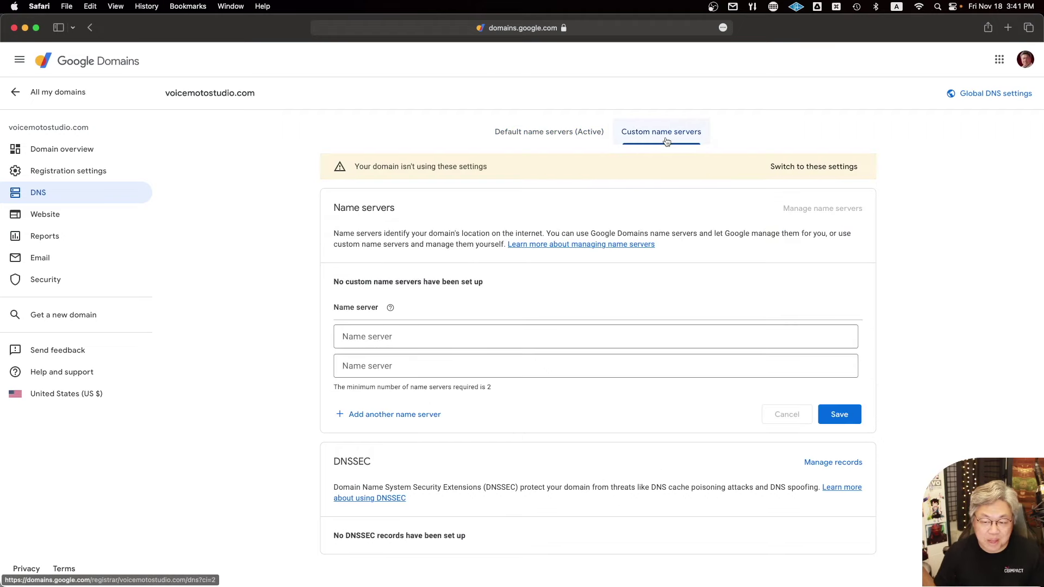
{"action": "left_click", "coordinate": [821, 168]}
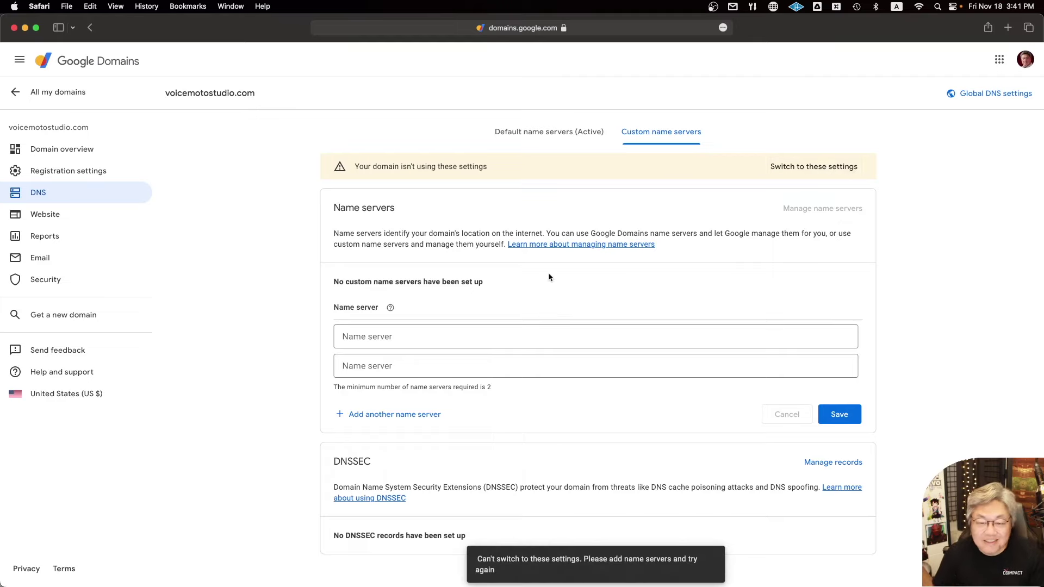
Paste ns1.digitalocean.com and ns2.digitalocean.com into the first two name server fields.
{"action": "key", "text": "super+Tab"}
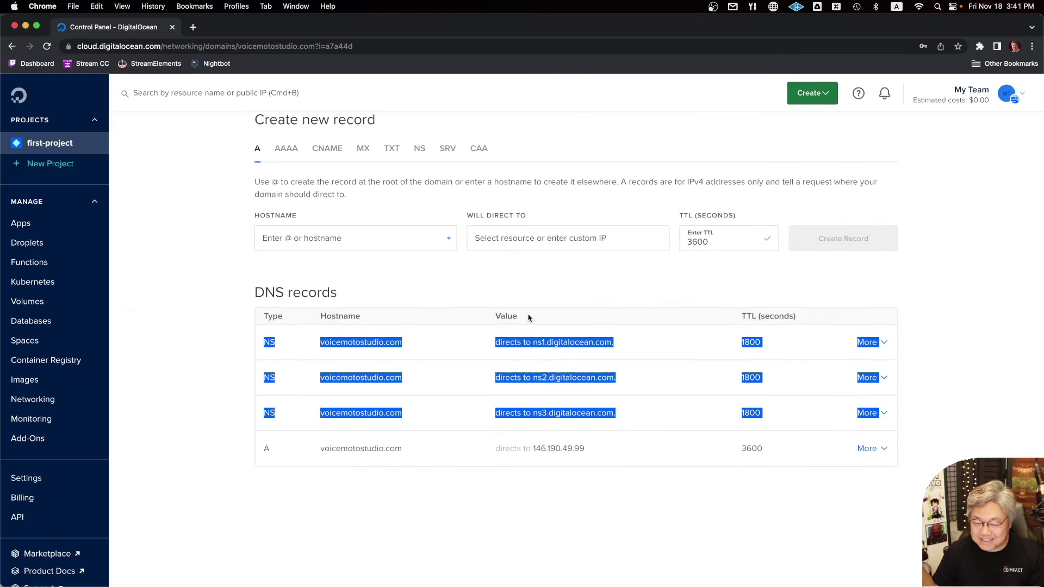
{"action": "left_click", "coordinate": [527, 317]}
{"action": "scroll", "coordinate": [527, 317], "scroll_direction": "down", "scroll_amount": 1}
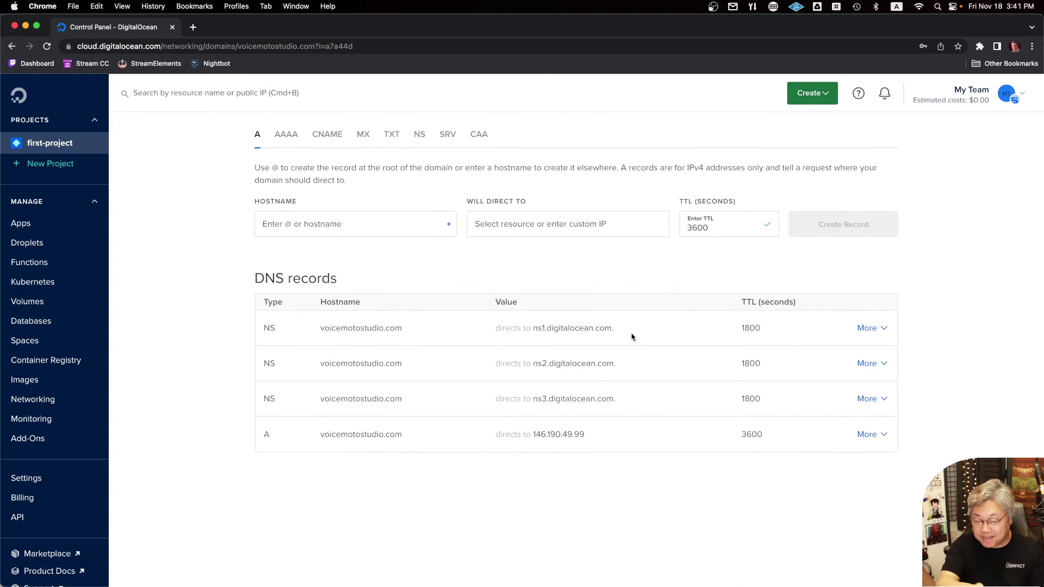
{"action": "key", "text": "super+Tab"}
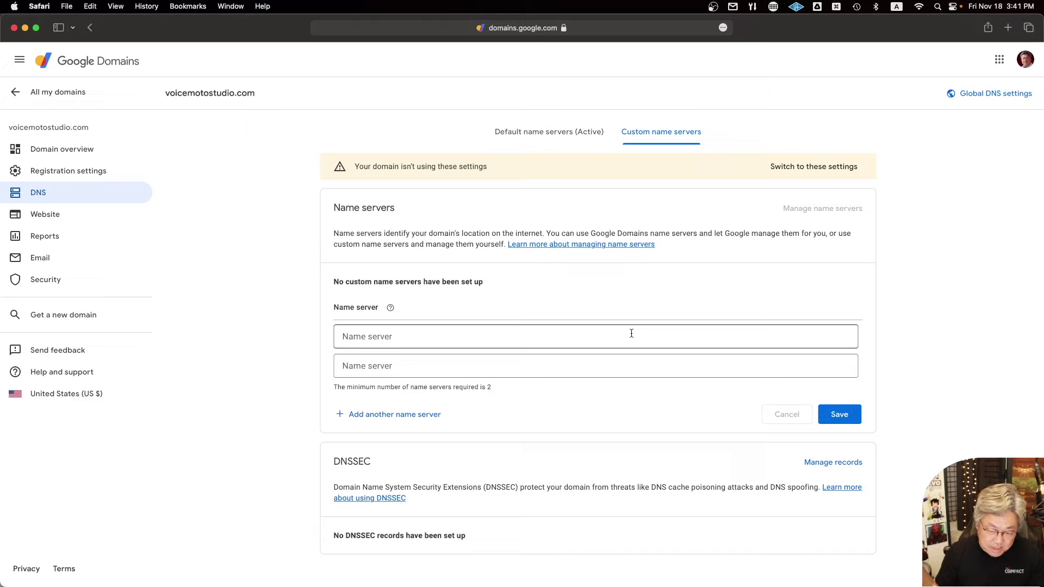
{"action": "left_click", "coordinate": [553, 329]}
{"action": "type", "text": "ns1.digitalocean.com."}
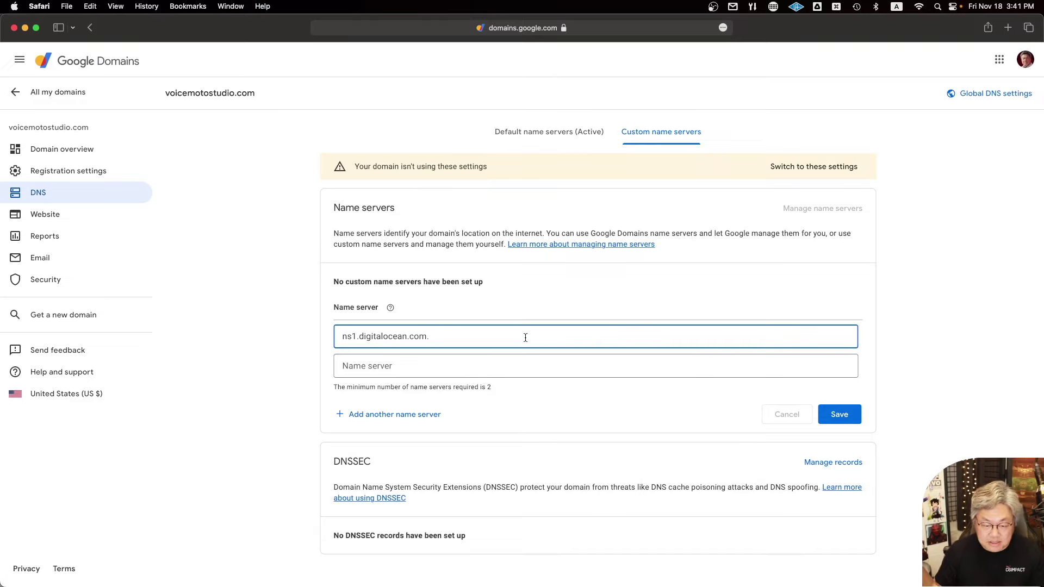
{"action": "key", "text": "super+Tab"}
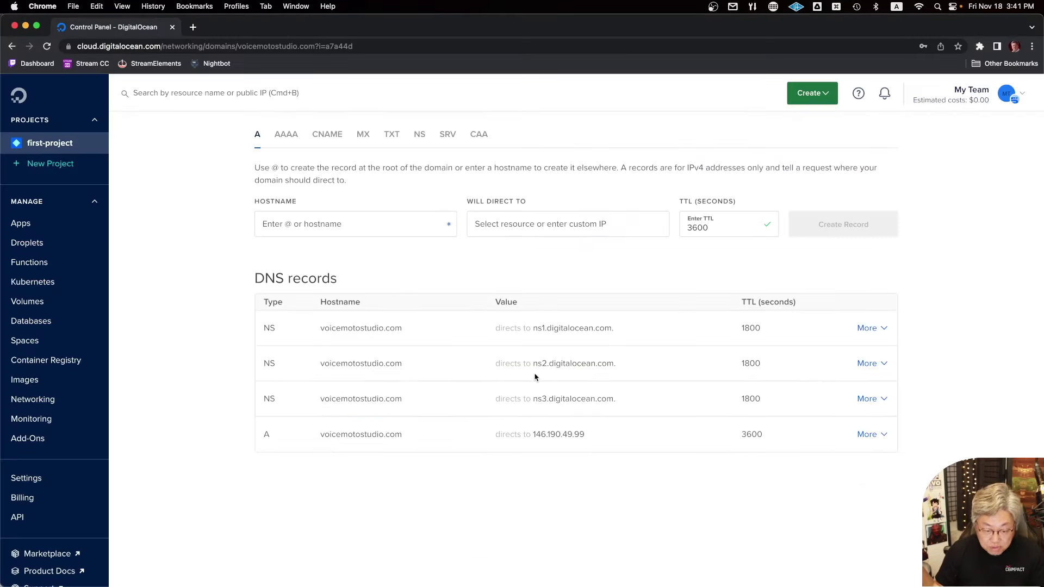
{"action": "mouse_move", "coordinate": [560, 367]}
{"action": "left_click", "coordinate": [627, 370]}
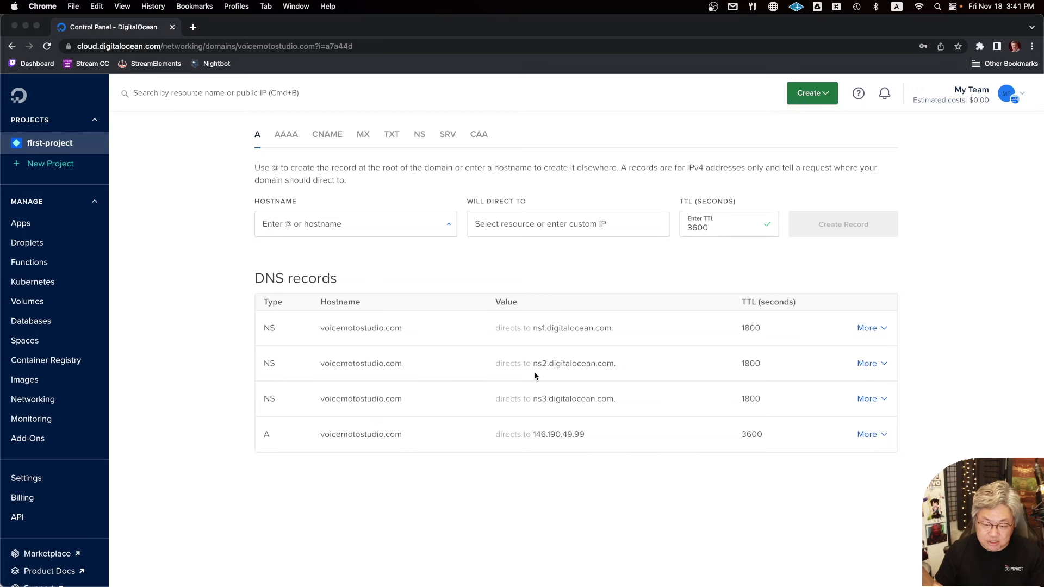
{"action": "key", "text": "super+Tab"}
{"action": "left_click", "coordinate": [433, 365]}
{"action": "key", "text": "super+v"}
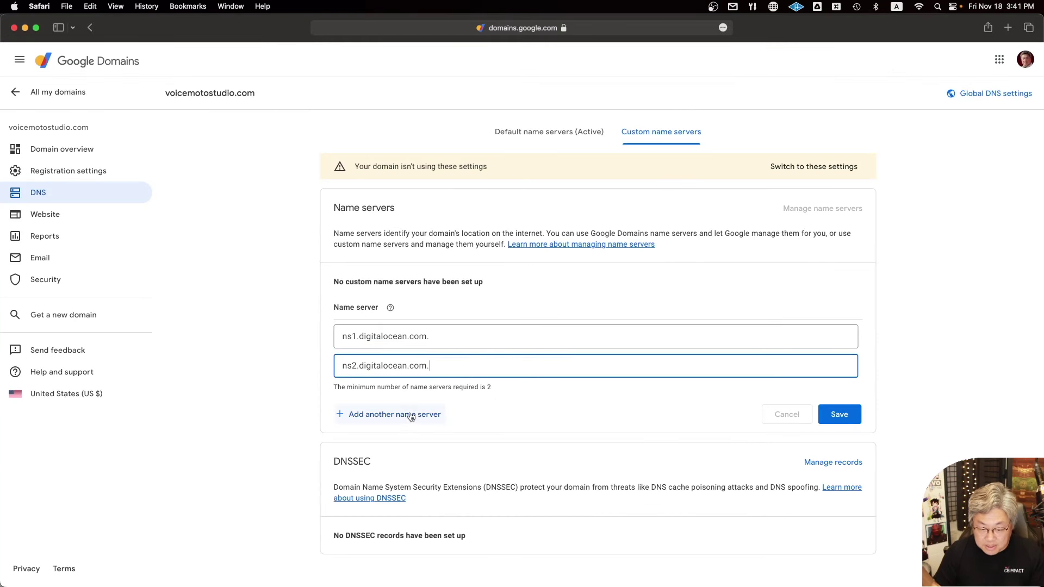
Add ns3.digitalocean.com as third name server, save, and switch the domain to these servers.
{"action": "left_click", "coordinate": [408, 414]}
{"action": "key", "text": "super+Tab"}
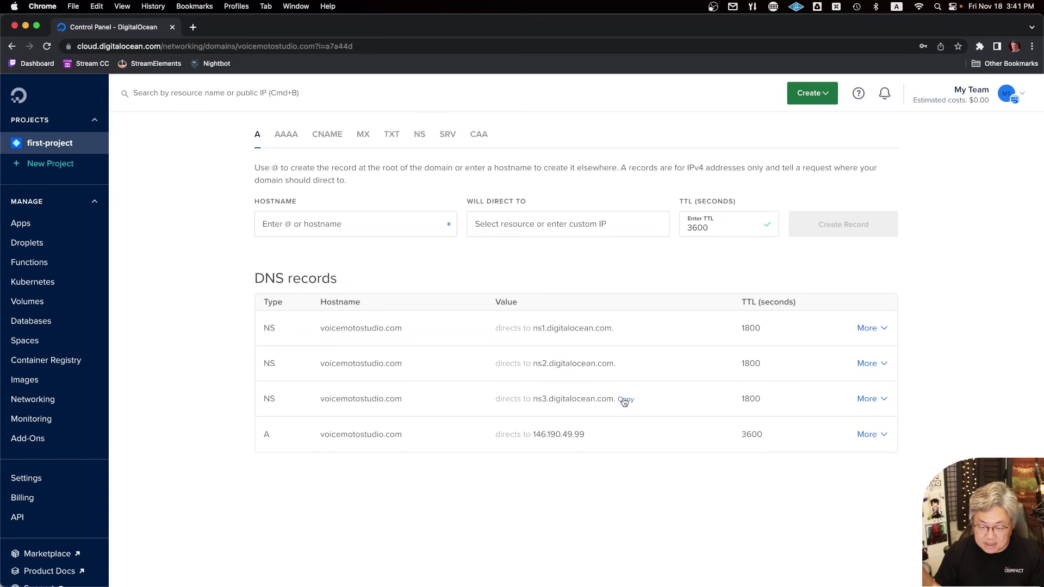
{"action": "left_click", "coordinate": [626, 402]}
{"action": "key", "text": "super+Tab"}
{"action": "left_click", "coordinate": [424, 396]}
{"action": "key", "text": "super+v"}
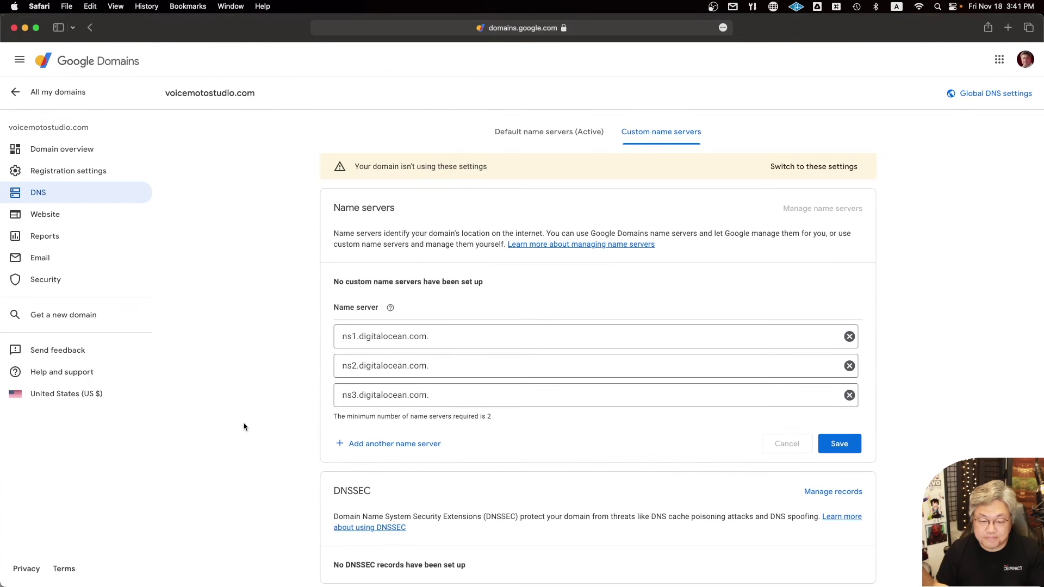
{"action": "left_click", "coordinate": [844, 443]}
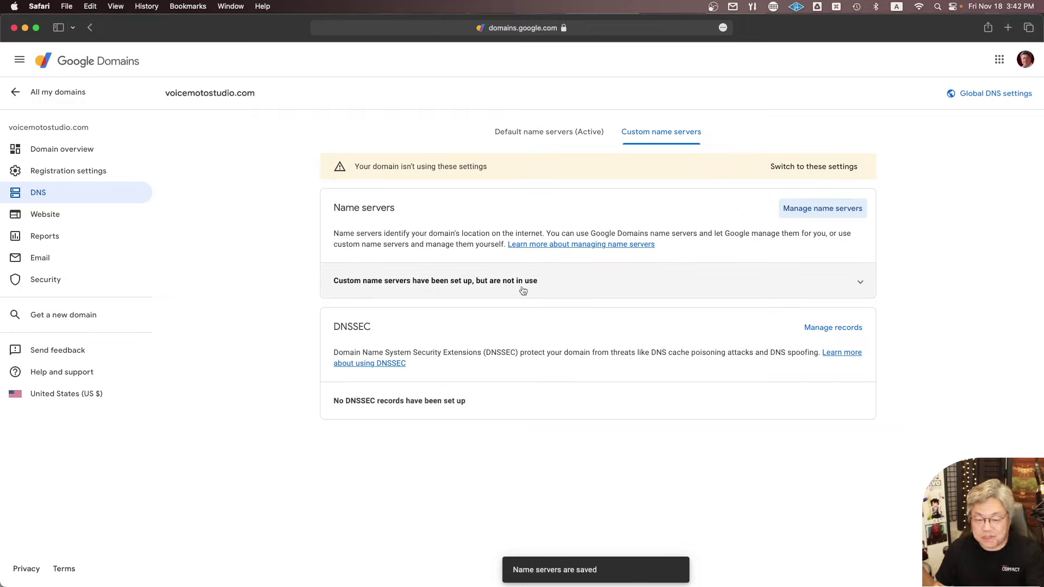
{"action": "left_click", "coordinate": [795, 168]}
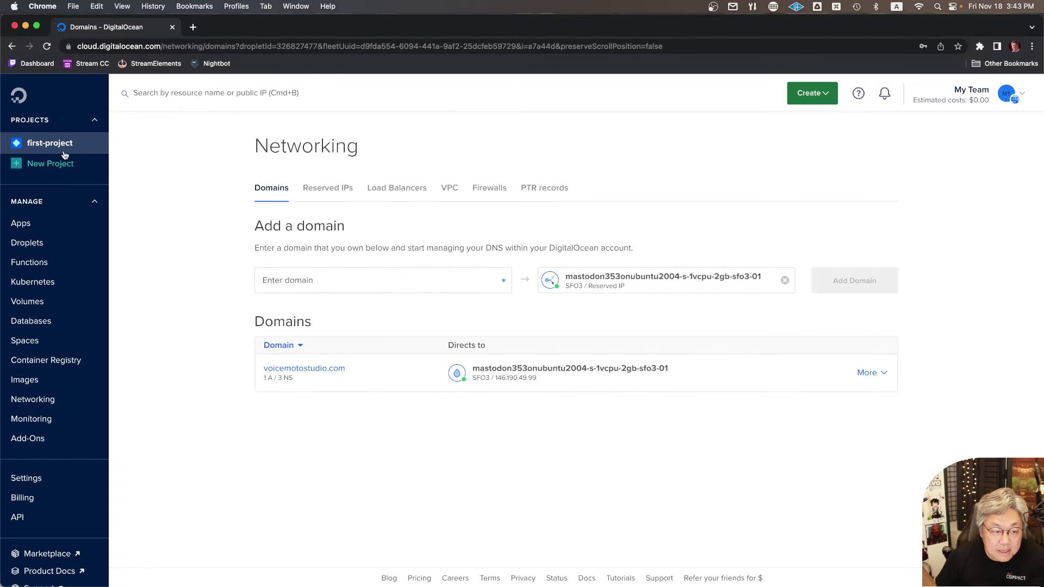
Return to the first-project overview from the sidebar.
{"action": "left_click", "coordinate": [60, 146]}
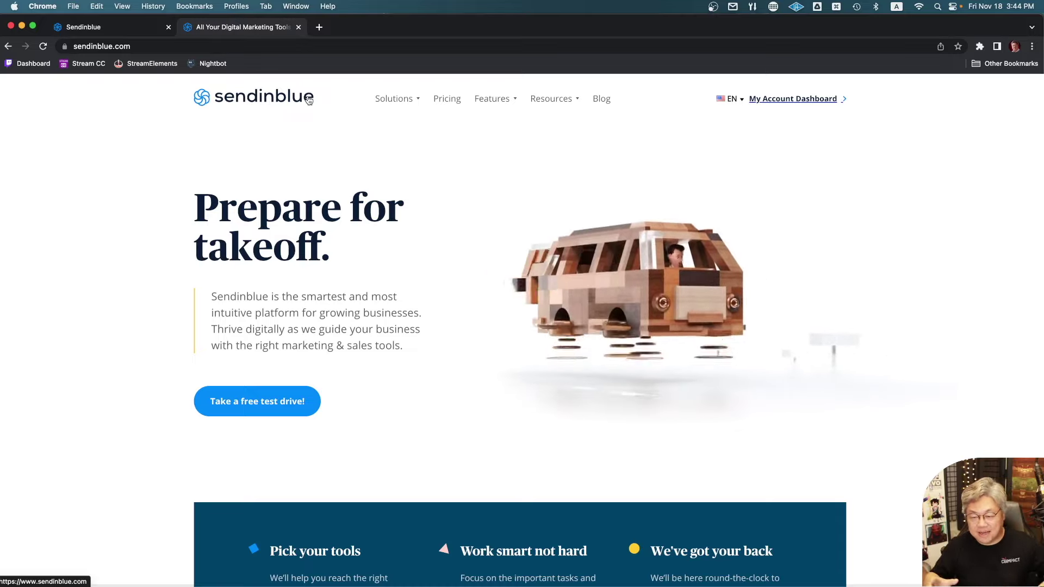
Close the marketing tab and continue with Sendinblue's Free plan of 300 emails per day.
{"action": "key", "text": "super+w"}
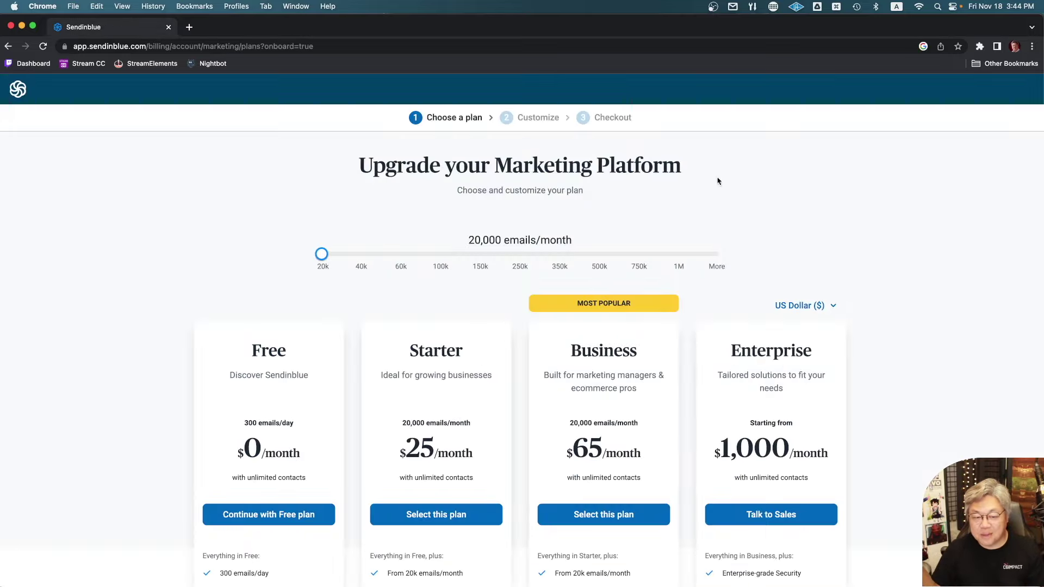
{"action": "scroll", "coordinate": [920, 223], "scroll_direction": "down", "scroll_amount": 2}
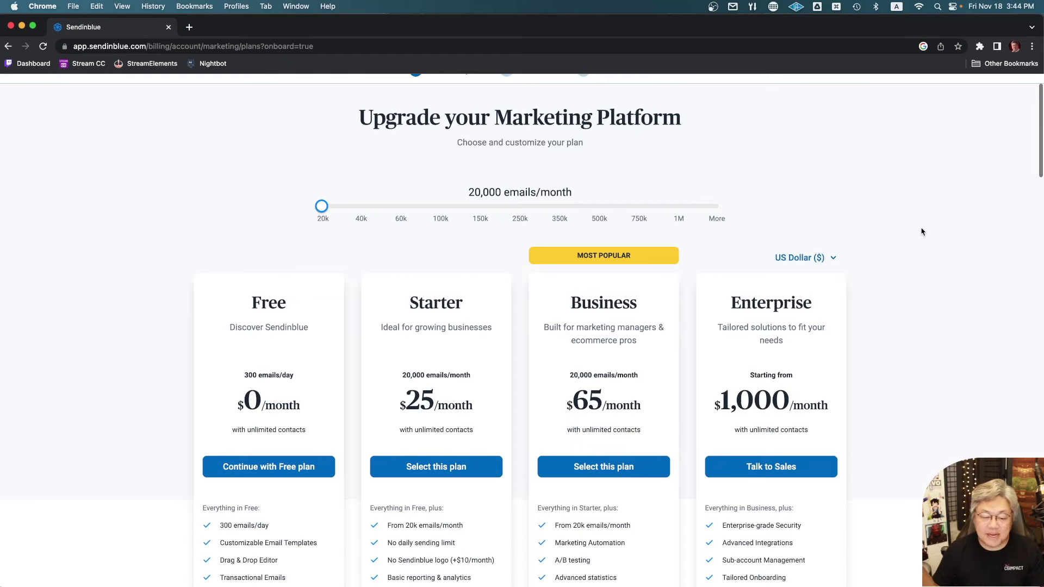
{"action": "scroll", "coordinate": [272, 348], "scroll_direction": "down", "scroll_amount": 5}
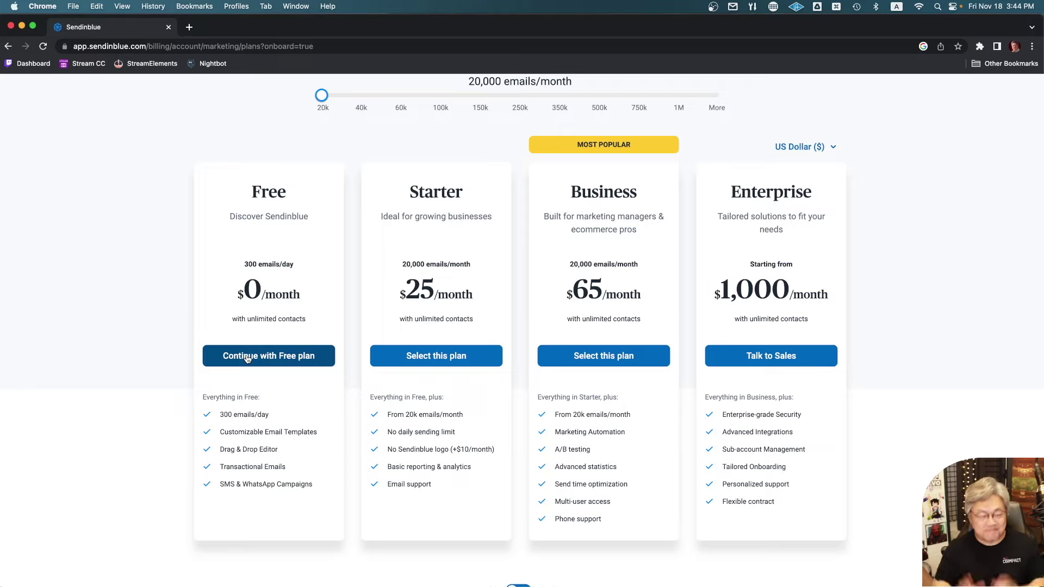
{"action": "left_click", "coordinate": [247, 358]}
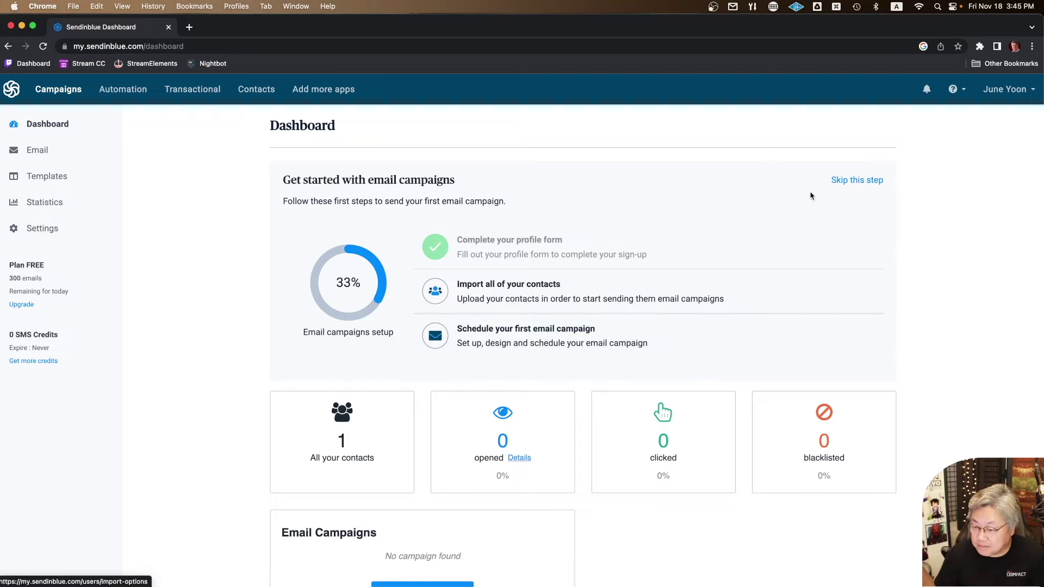
Skip the campaign setup and open the Senders & Domains configuration in Sendinblue settings.
{"action": "left_click", "coordinate": [843, 180]}
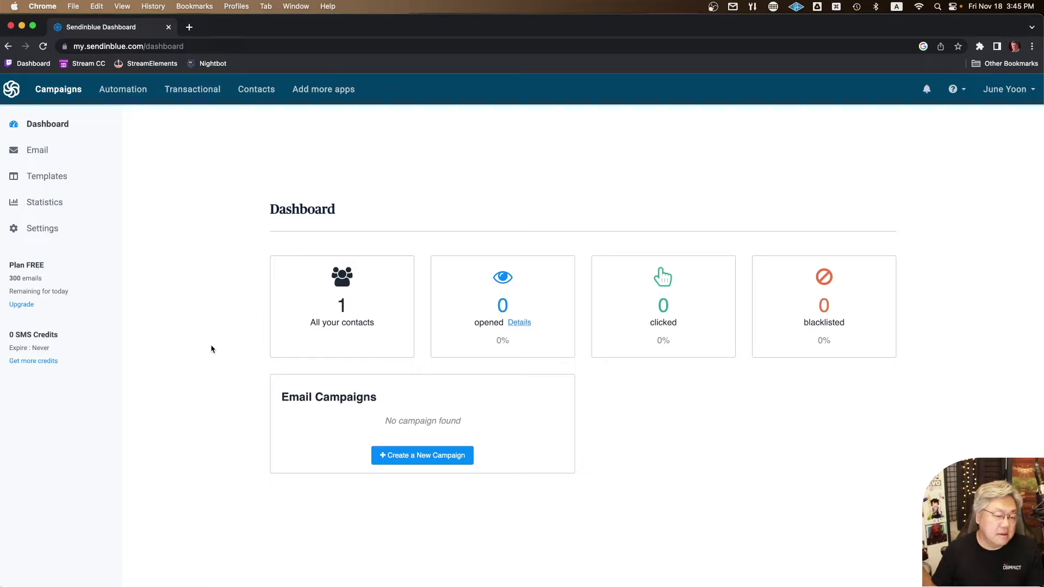
{"action": "left_click", "coordinate": [54, 235]}
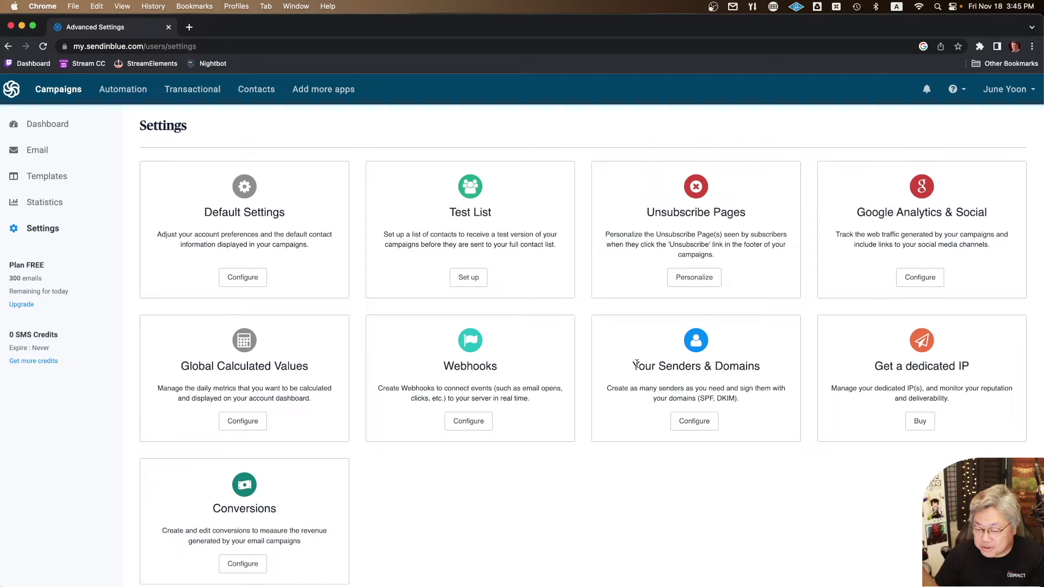
{"action": "left_click_drag", "start_coordinate": [639, 366], "coordinate": [766, 369]}
{"action": "left_click", "coordinate": [743, 496]}
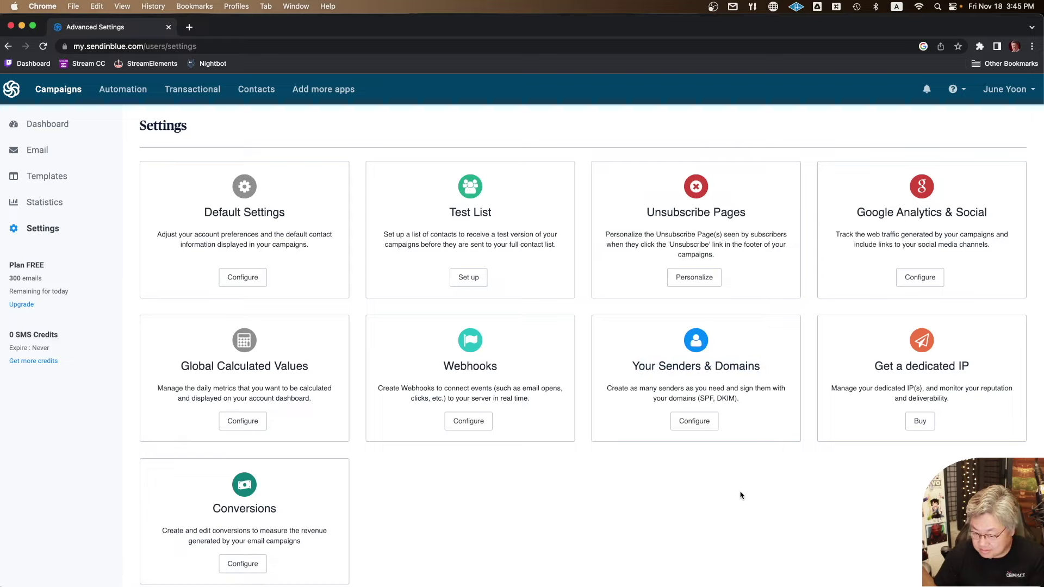
{"action": "left_click", "coordinate": [694, 423]}
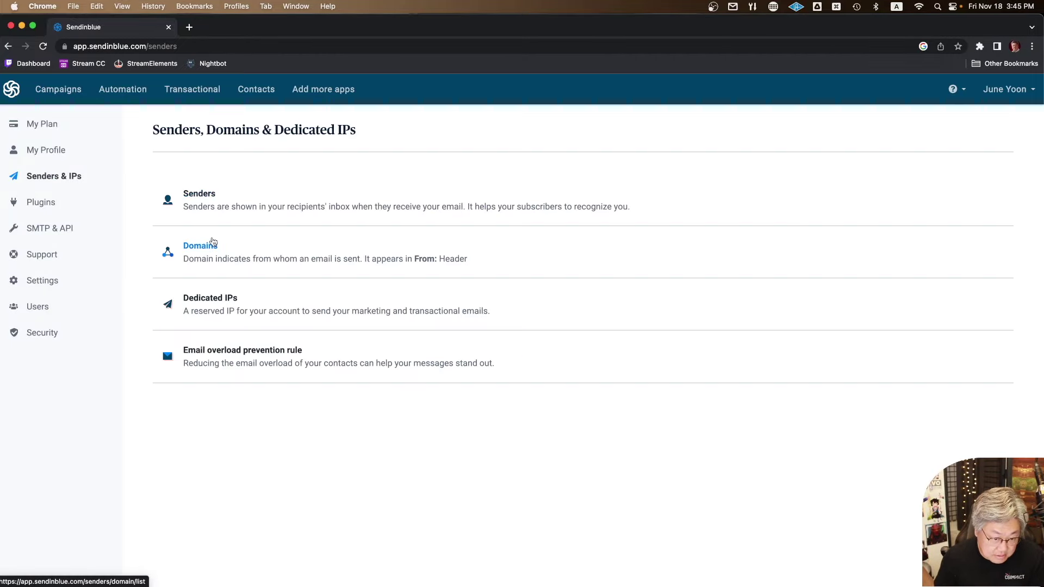
Add voicemotostudio.com as a new sending domain and save it.
{"action": "left_click", "coordinate": [207, 246]}
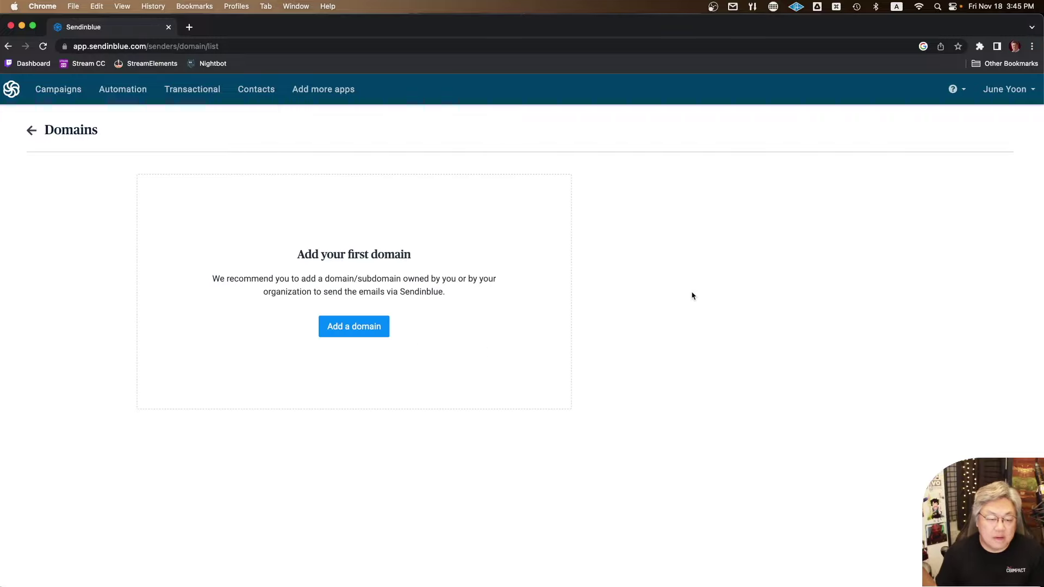
{"action": "left_click", "coordinate": [370, 328]}
{"action": "left_click", "coordinate": [176, 202]}
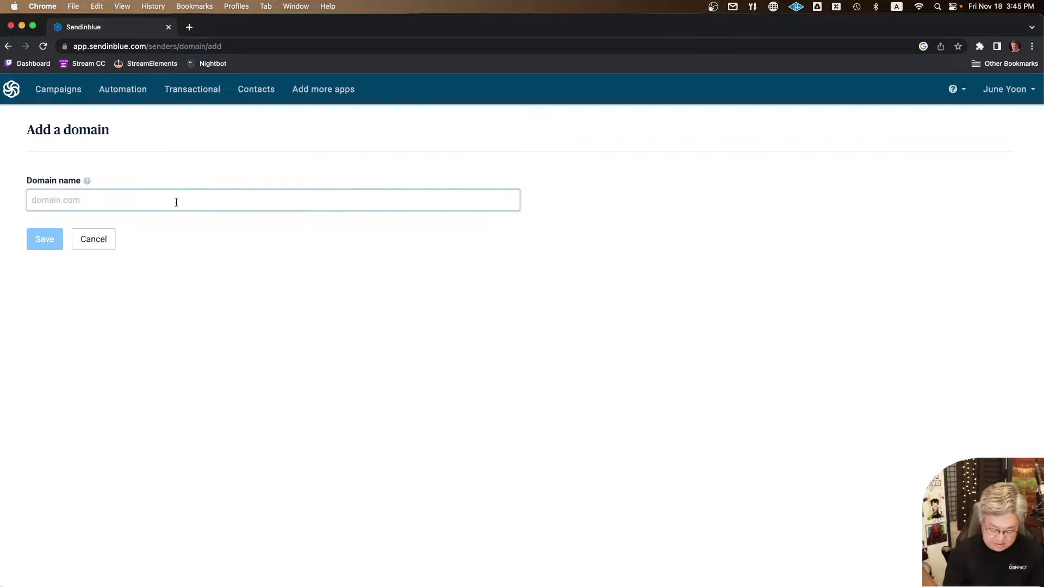
{"action": "type", "text": "voicemotostiudi"}
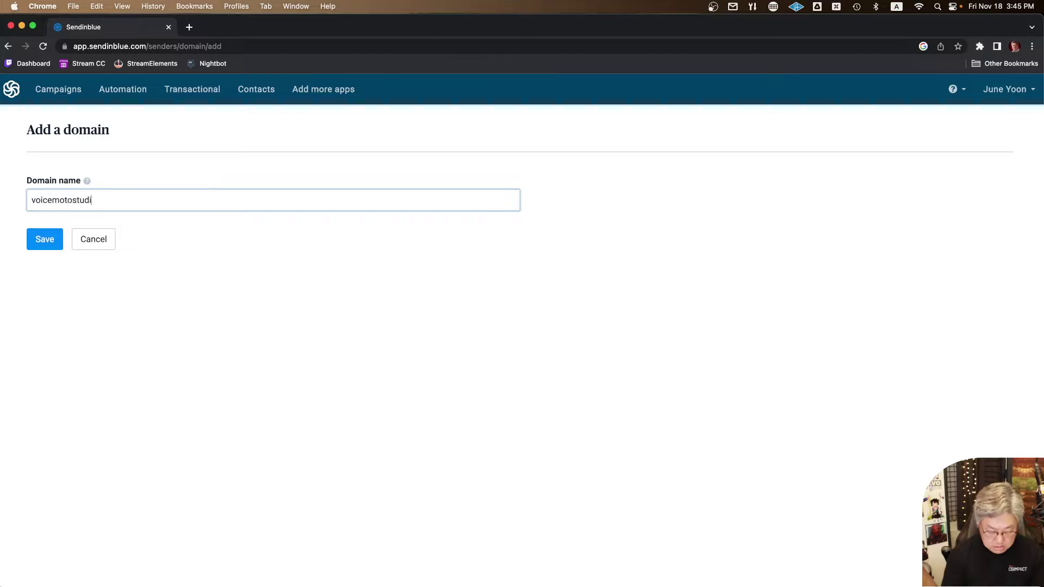
{"action": "type", "text": "o.com"}
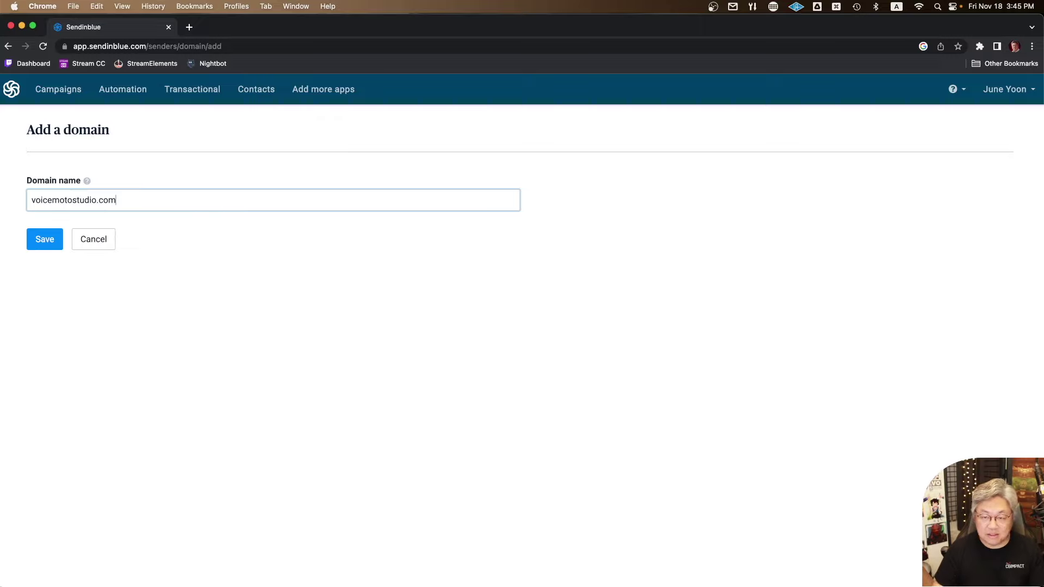
{"action": "left_click", "coordinate": [53, 242]}
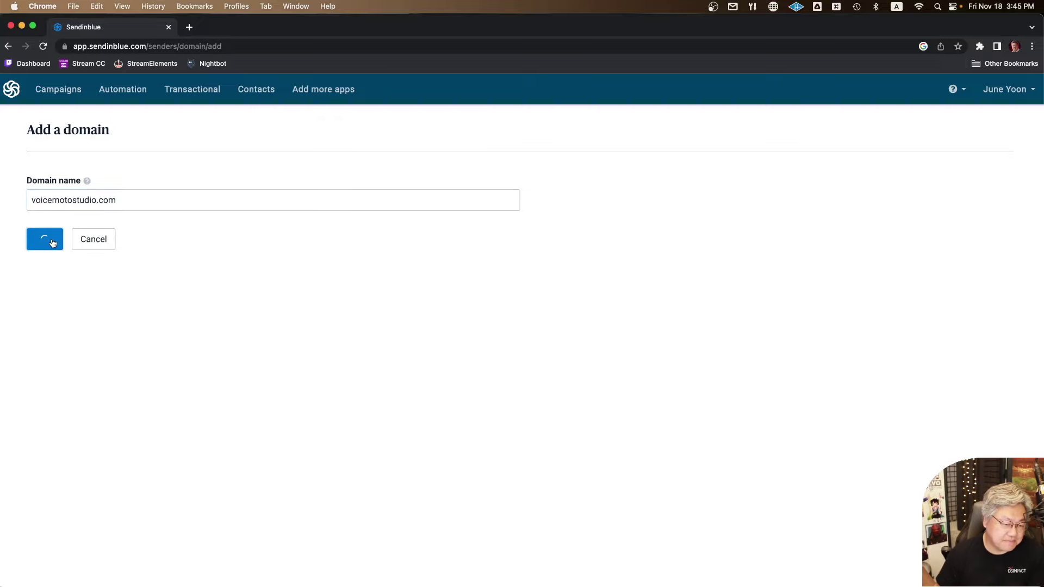
Review the Sendinblue code, DKIM and SPF TXT records required for voicemotostudio.com.
{"action": "scroll", "coordinate": [573, 302], "scroll_direction": "down", "scroll_amount": 4}
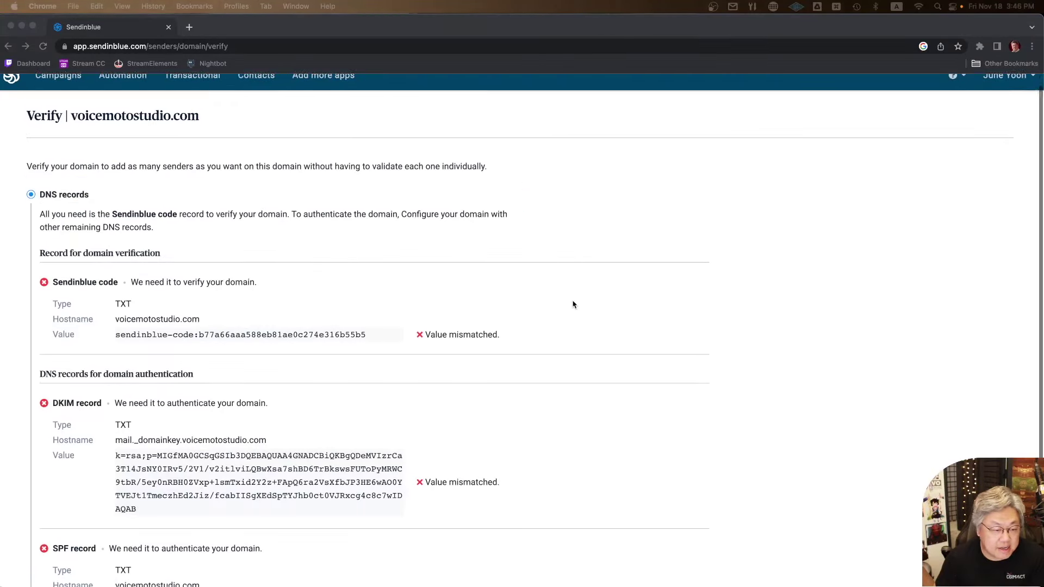
{"action": "scroll", "coordinate": [582, 310], "scroll_direction": "up", "scroll_amount": 4}
{"action": "scroll", "coordinate": [584, 311], "scroll_direction": "down", "scroll_amount": 3}
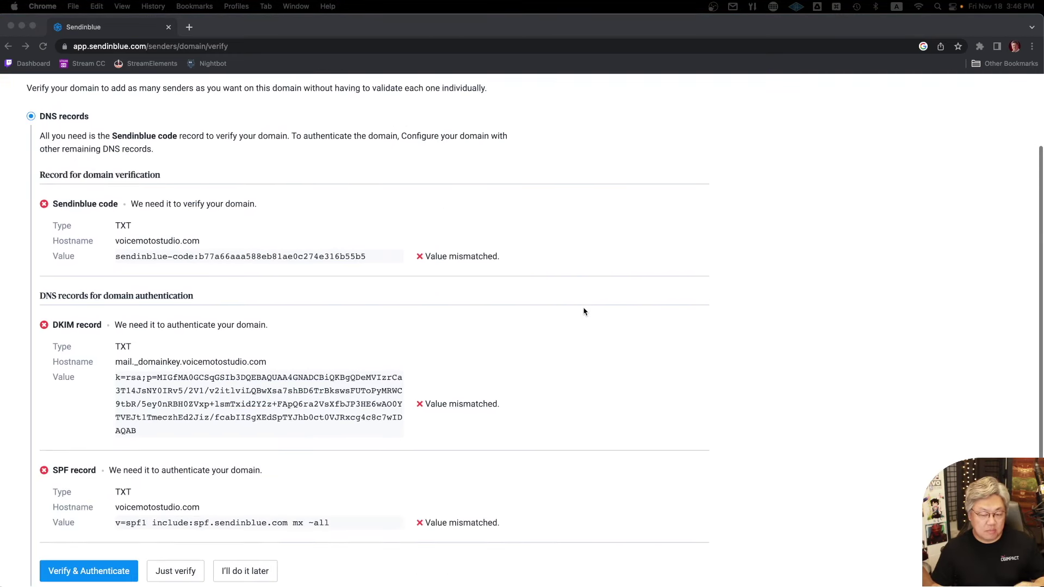
{"action": "scroll", "coordinate": [584, 312], "scroll_direction": "down", "scroll_amount": 2}
{"action": "scroll", "coordinate": [585, 313], "scroll_direction": "up", "scroll_amount": 1}
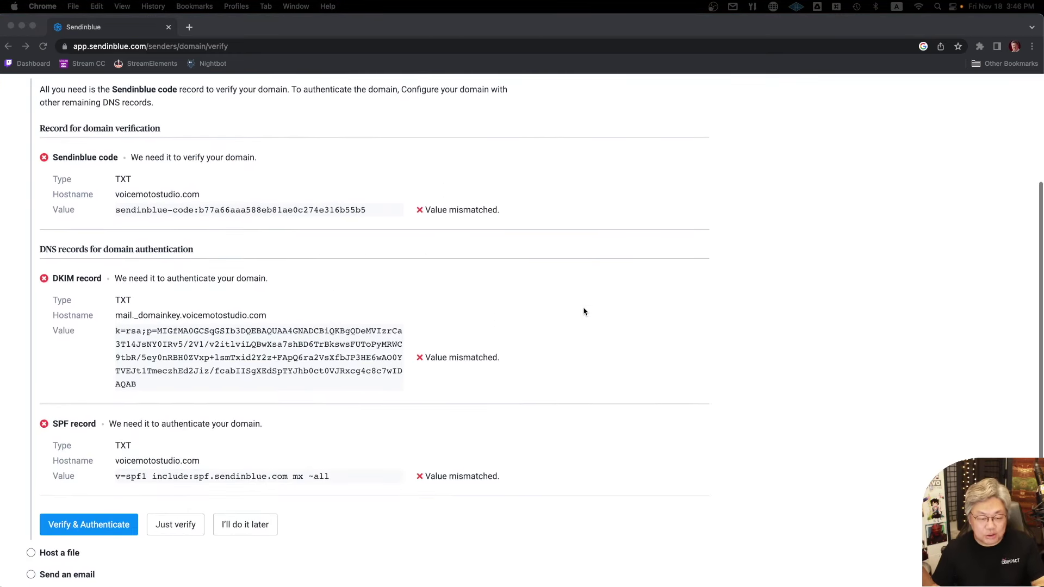
{"action": "scroll", "coordinate": [585, 313], "scroll_direction": "up", "scroll_amount": 5}
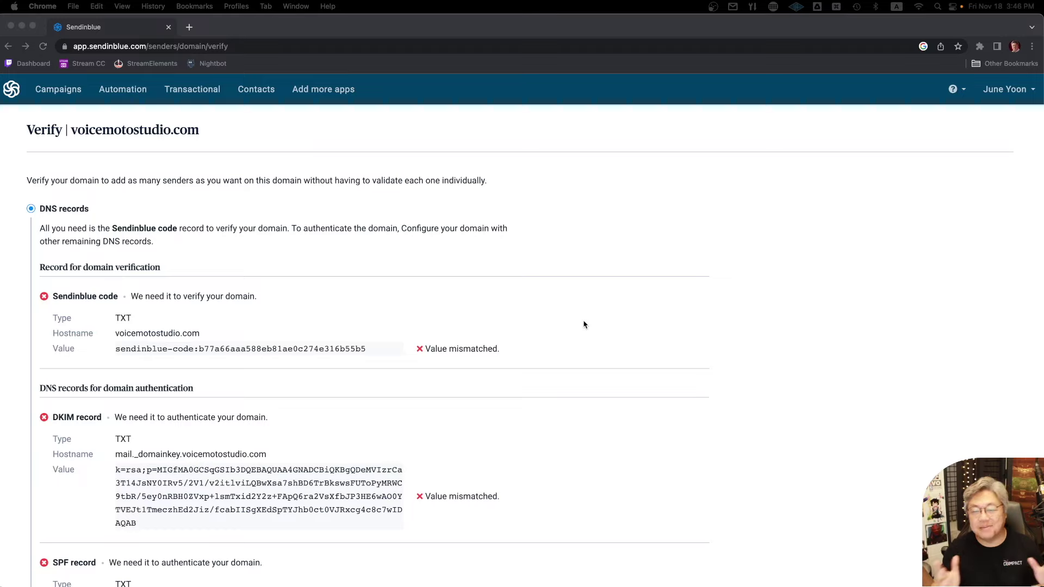
{"action": "scroll", "coordinate": [584, 325], "scroll_direction": "down", "scroll_amount": 3}
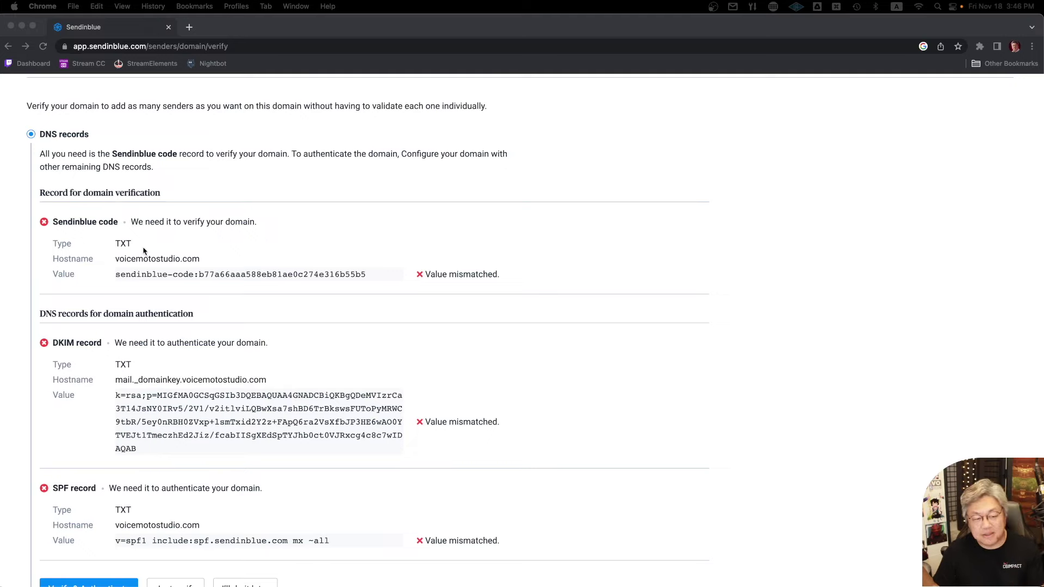
{"action": "double_click", "coordinate": [122, 244]}
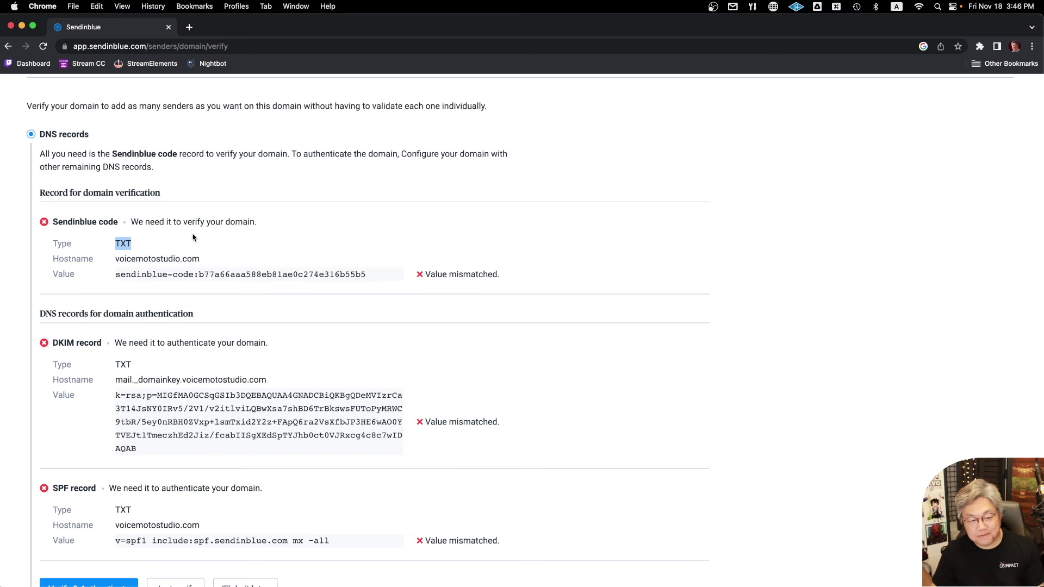
{"action": "key", "text": "super+grave"}
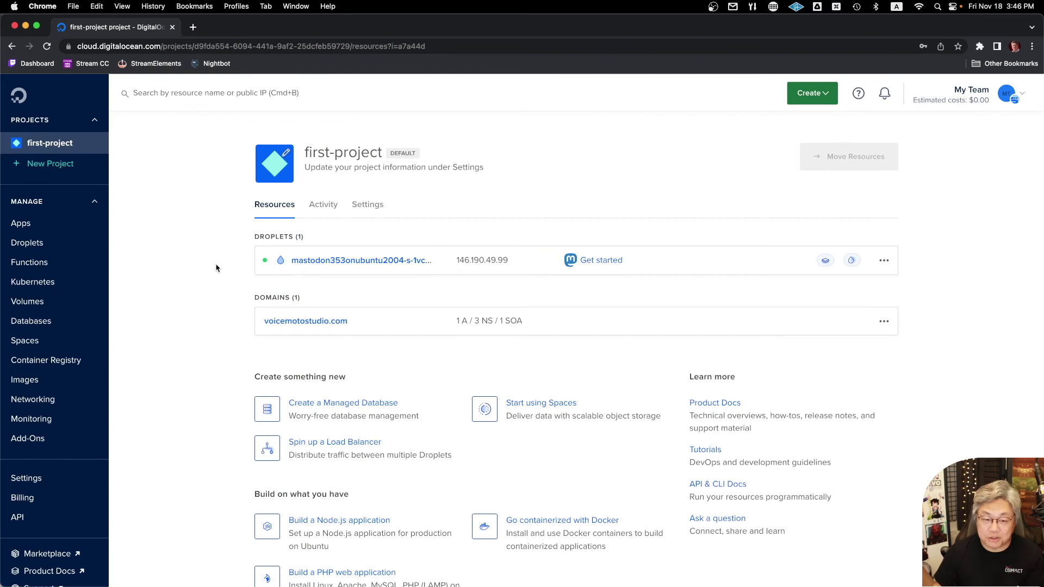
Open voicemotostudio.com's DNS records and paste the Sendinblue code as a new TXT value.
{"action": "left_click", "coordinate": [307, 322]}
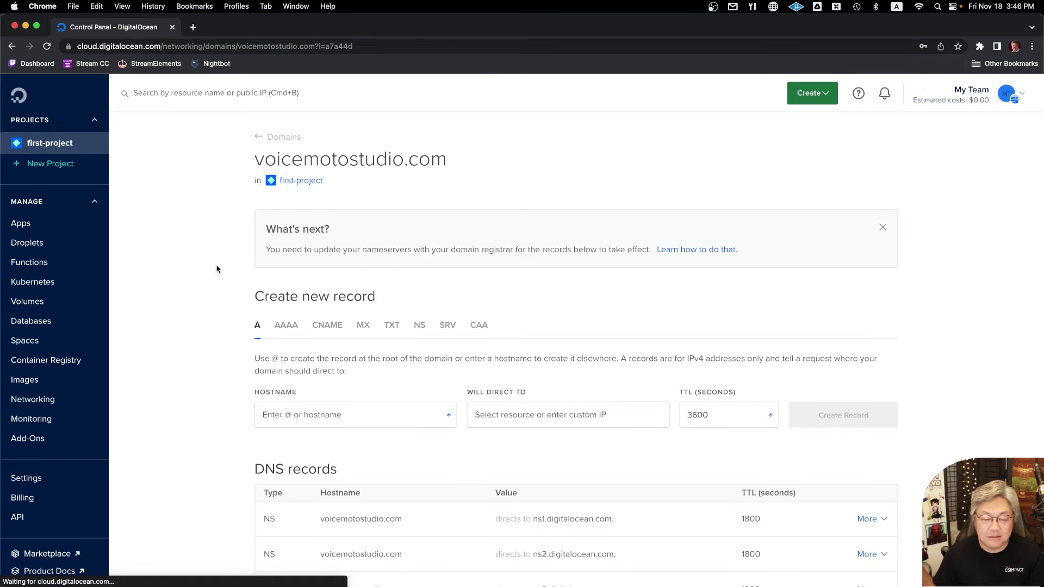
{"action": "scroll", "coordinate": [293, 312], "scroll_direction": "down", "scroll_amount": 2}
{"action": "left_click", "coordinate": [392, 240]}
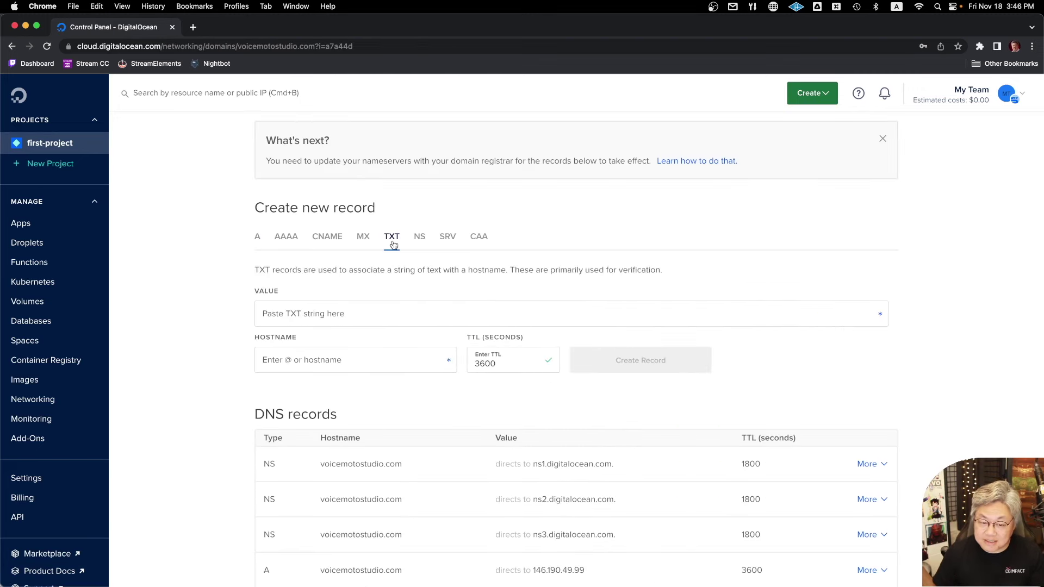
{"action": "key", "text": "super+grave"}
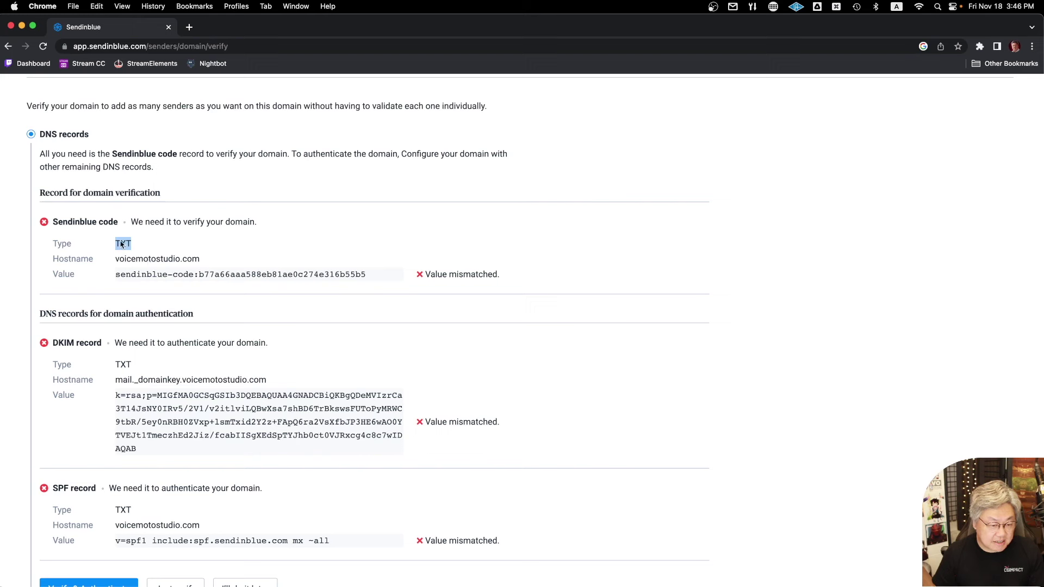
{"action": "key", "text": "super+grave"}
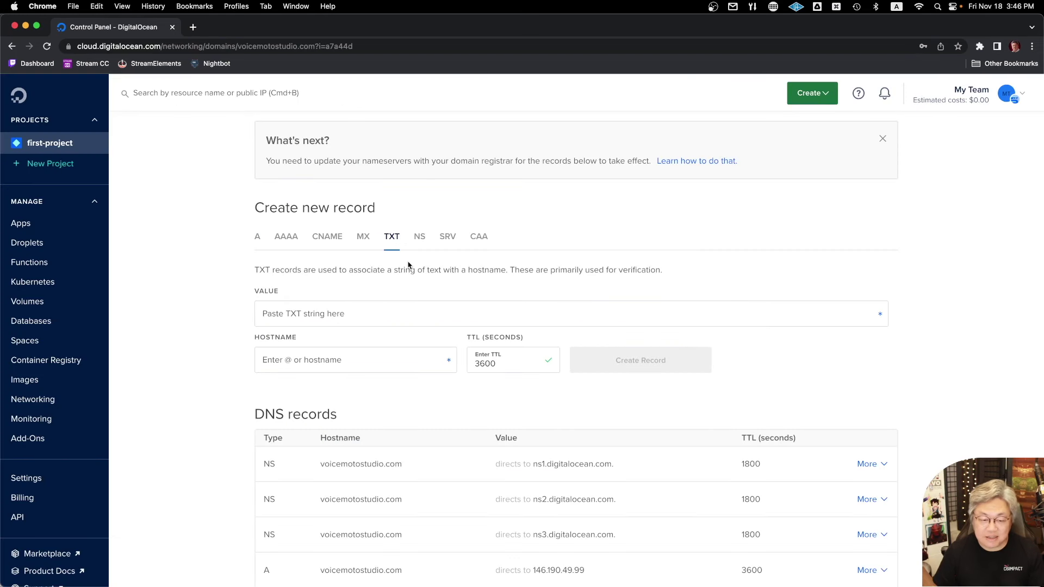
{"action": "left_click", "coordinate": [293, 313]}
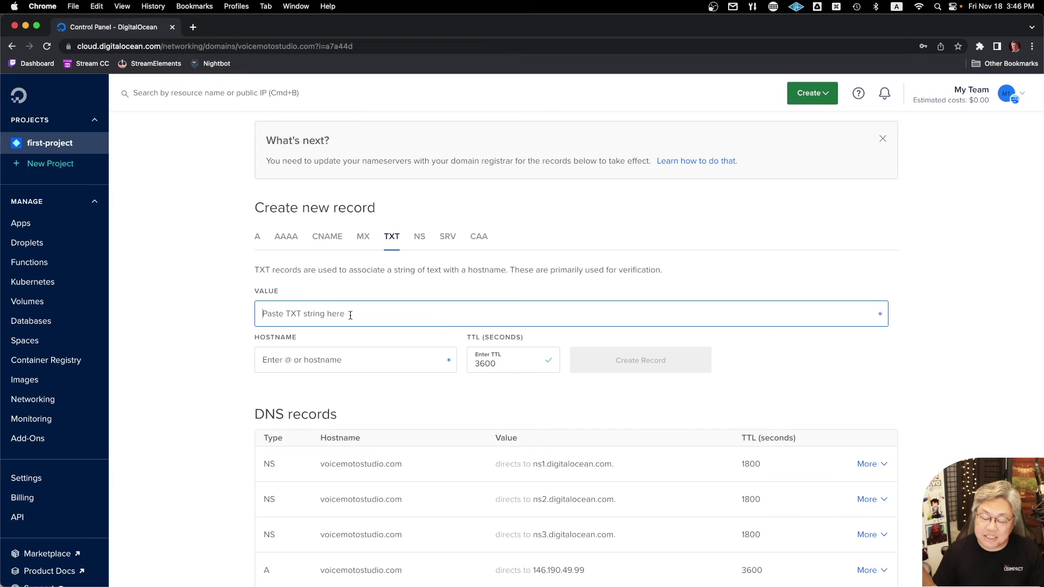
{"action": "key", "text": "super+grave"}
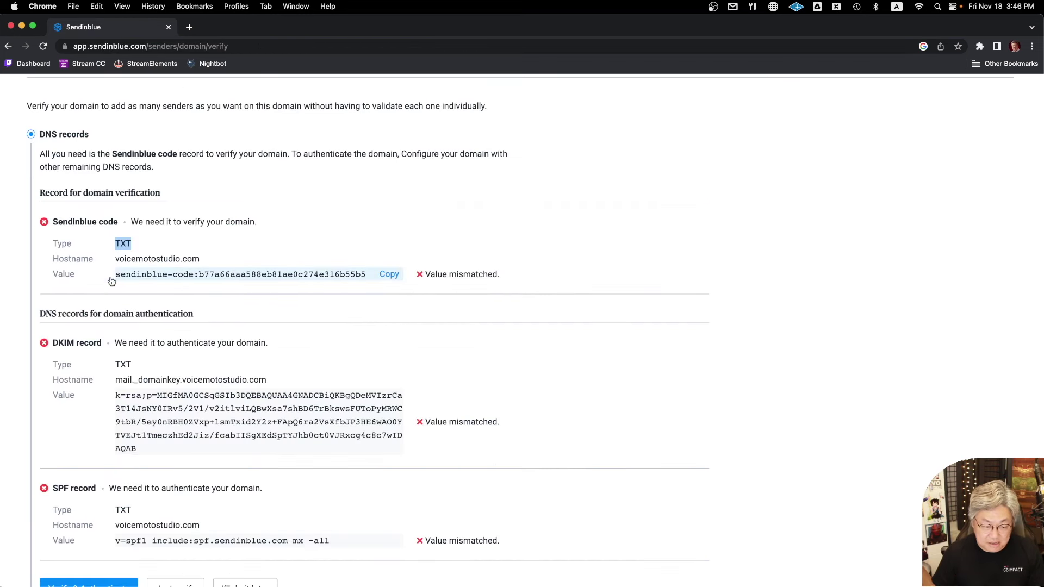
{"action": "left_click", "coordinate": [392, 276]}
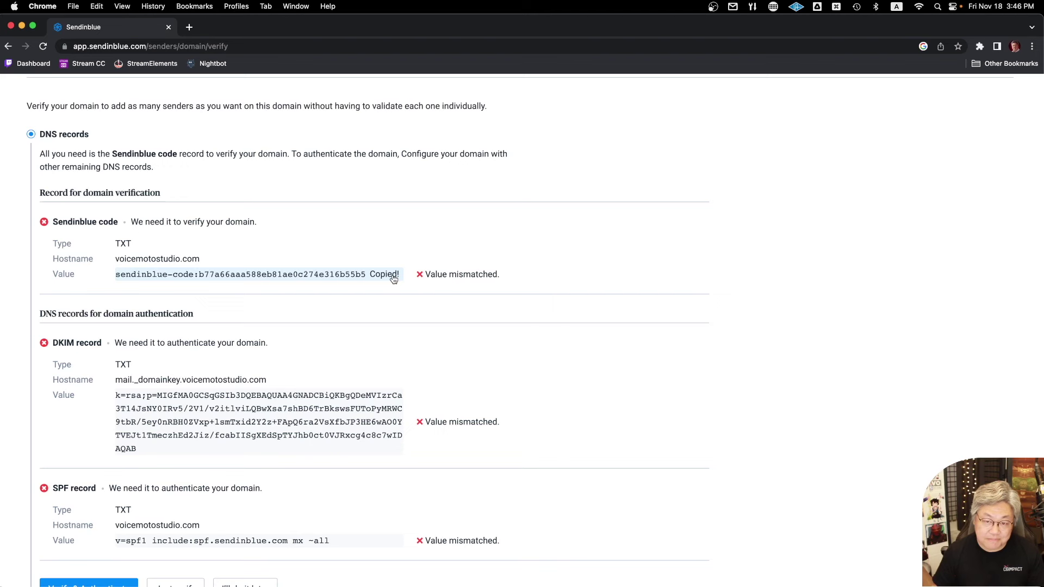
{"action": "key", "text": "super+grave"}
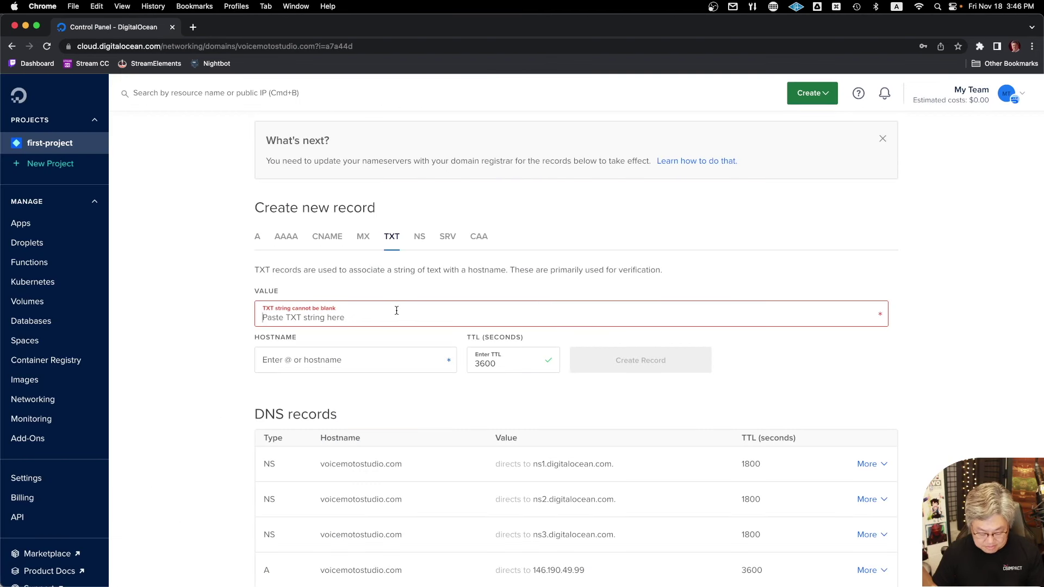
{"action": "key", "text": "super+v"}
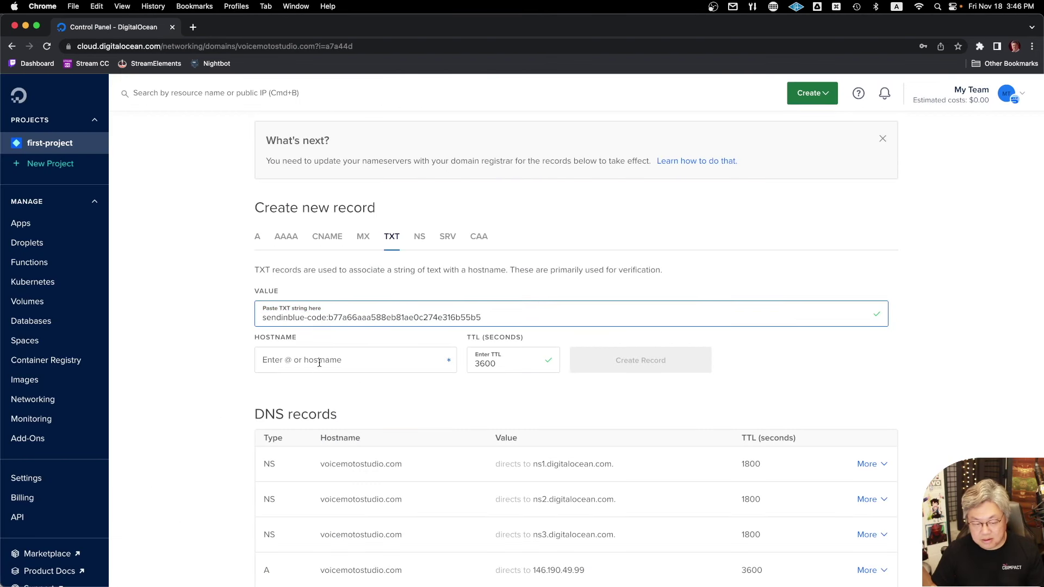
Set the TXT hostname to @ and create the Sendinblue code record with TTL 3600.
{"action": "left_click", "coordinate": [319, 362]}
{"action": "key", "text": "super+grave"}
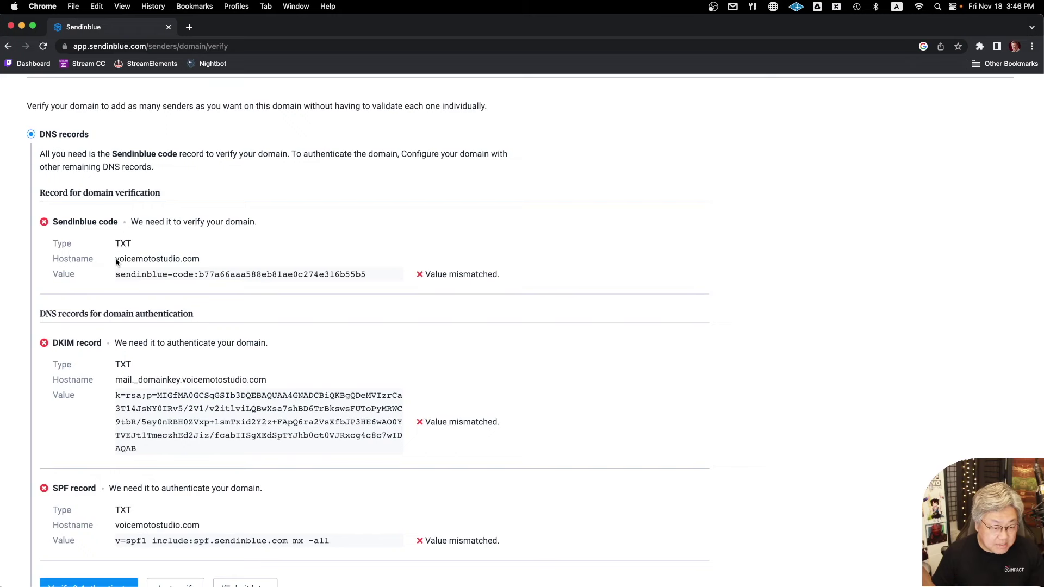
{"action": "left_click_drag", "start_coordinate": [117, 262], "coordinate": [216, 266]}
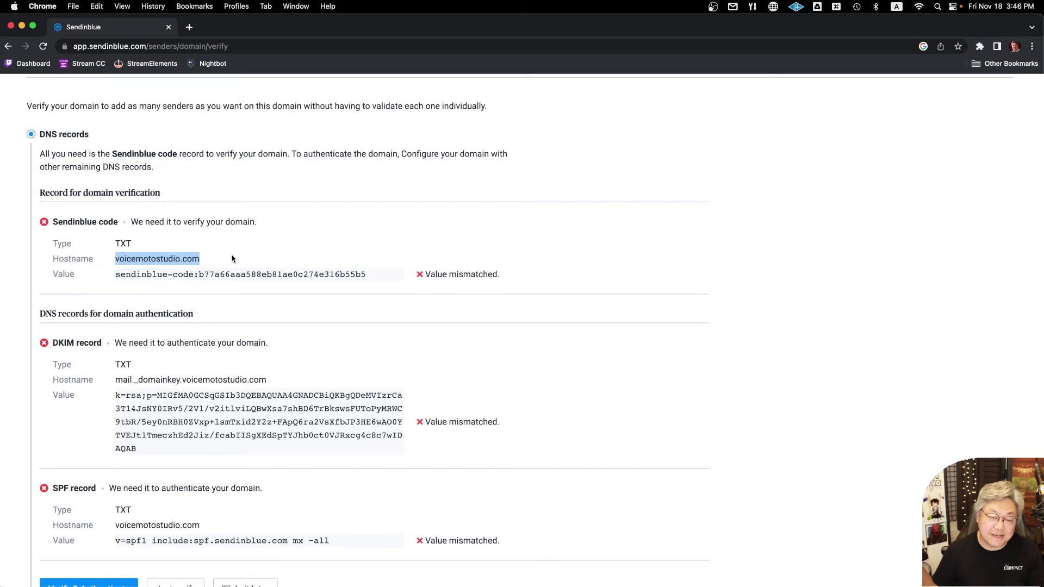
{"action": "key", "text": "super+c"}
{"action": "key", "text": "super+grave"}
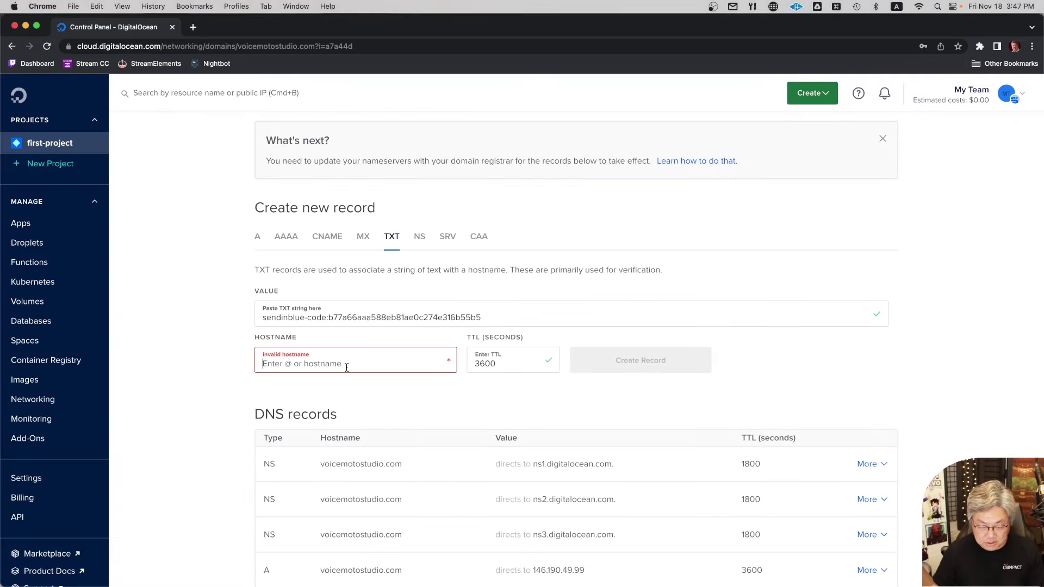
{"action": "type", "text": "@"}
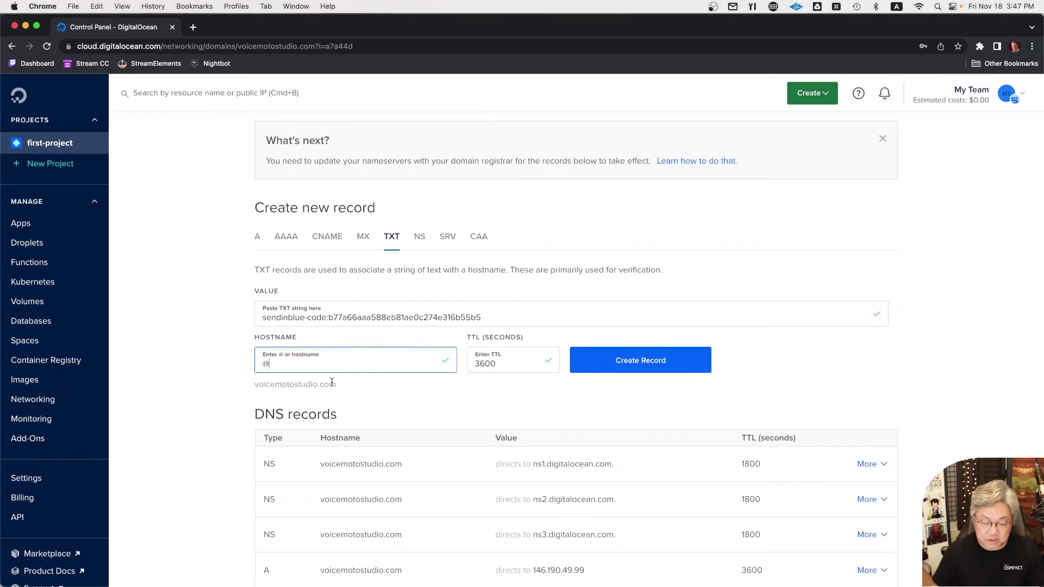
{"action": "left_click_drag", "start_coordinate": [254, 385], "coordinate": [356, 388]}
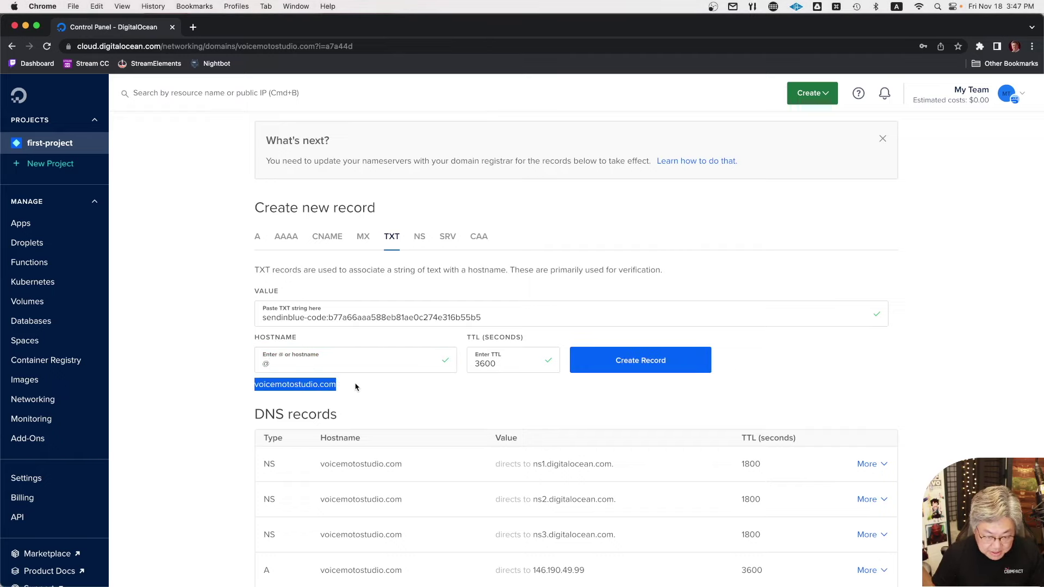
{"action": "left_click", "coordinate": [356, 387]}
{"action": "left_click", "coordinate": [311, 360]}
{"action": "key", "text": "BackSpace"}
{"action": "type", "text": "jkhbajhebfwe"}
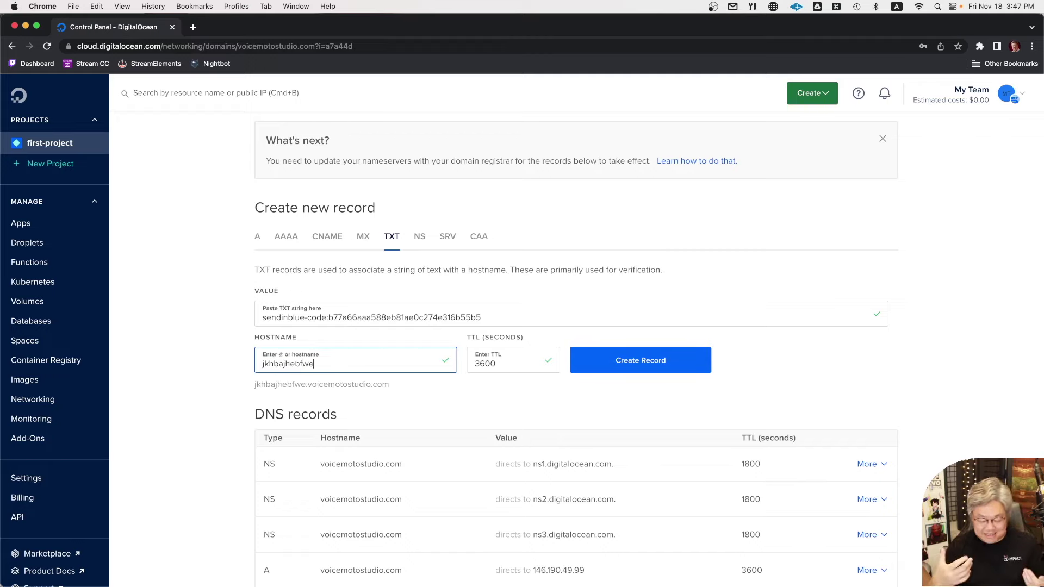
{"action": "key", "text": "super+a"}
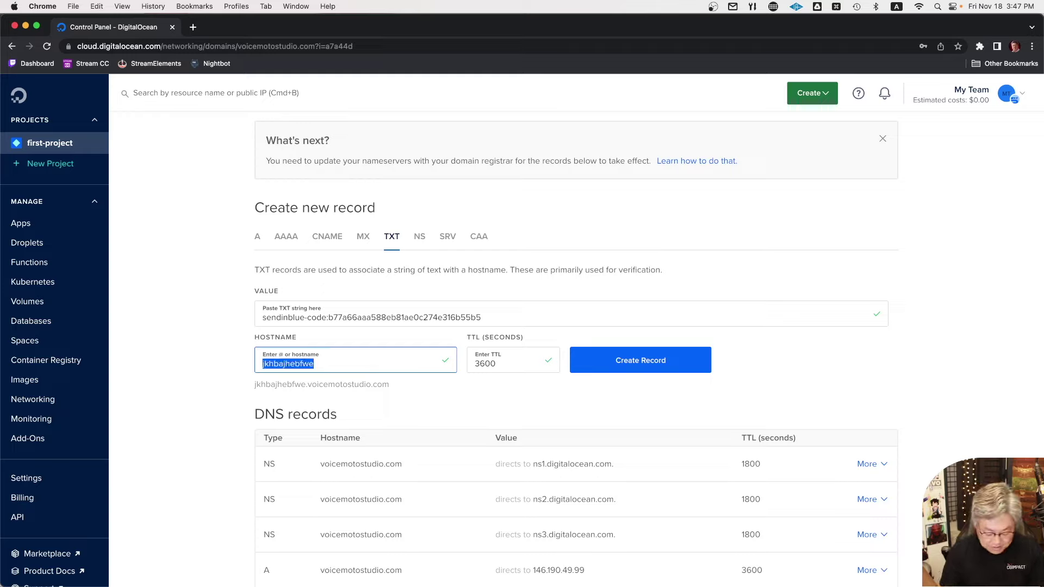
{"action": "type", "text": "@"}
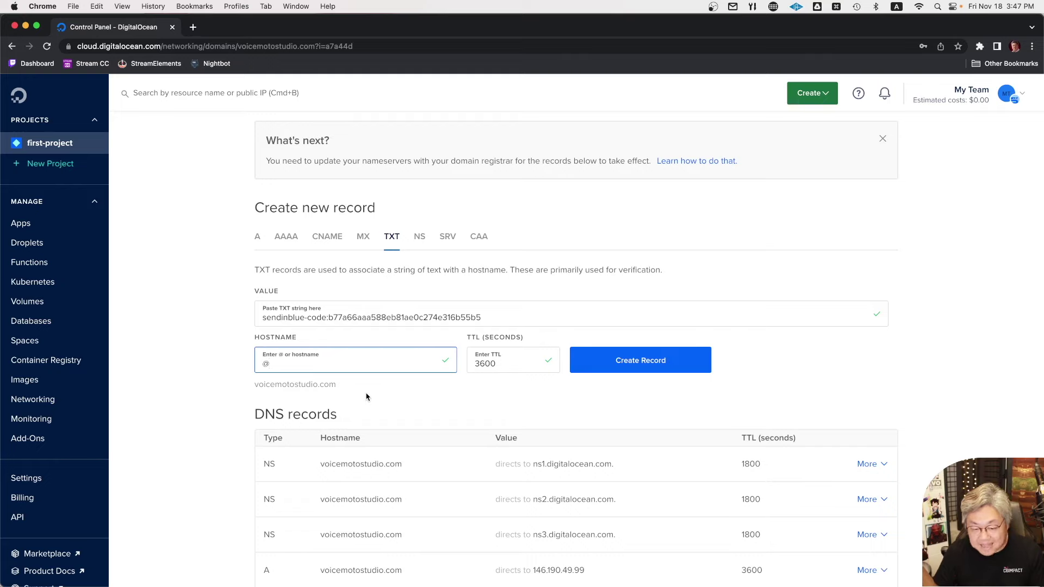
{"action": "left_click", "coordinate": [628, 361]}
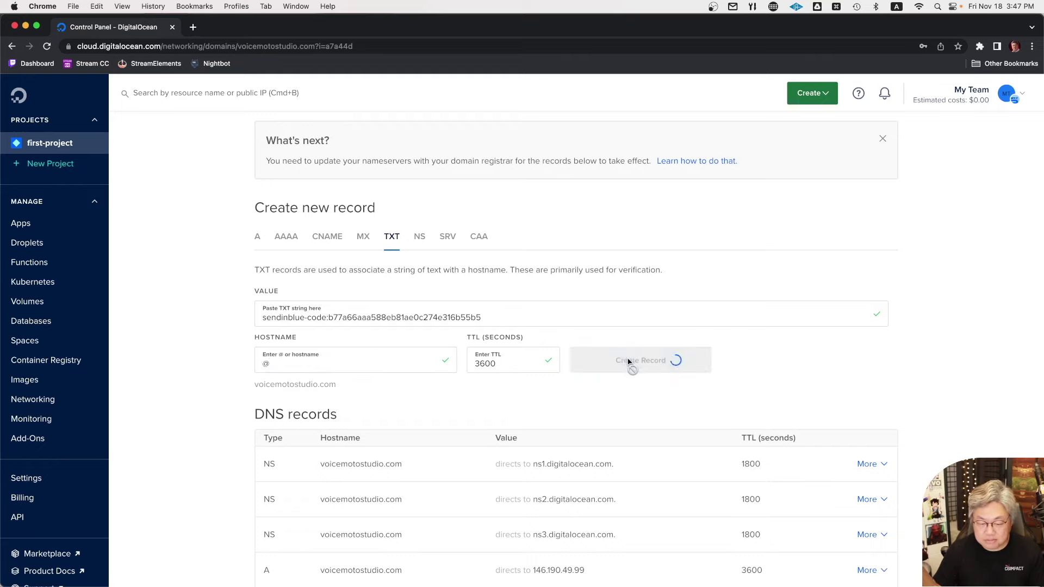
{"action": "scroll", "coordinate": [432, 370], "scroll_direction": "down", "scroll_amount": 3}
{"action": "scroll", "coordinate": [359, 297], "scroll_direction": "up", "scroll_amount": 1}
{"action": "left_click", "coordinate": [303, 217]}
Paste Sendinblue's DKIM key into the value of a new TXT record.
{"action": "scroll", "coordinate": [205, 255], "scroll_direction": "up", "scroll_amount": 2}
{"action": "key", "text": "super+grave"}
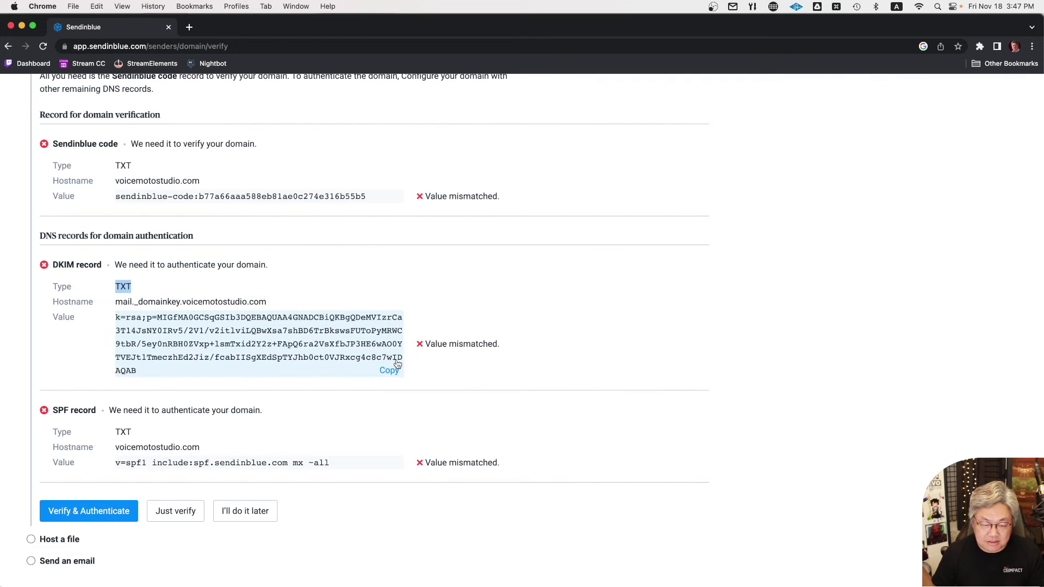
{"action": "left_click", "coordinate": [394, 373]}
{"action": "key", "text": "super+grave"}
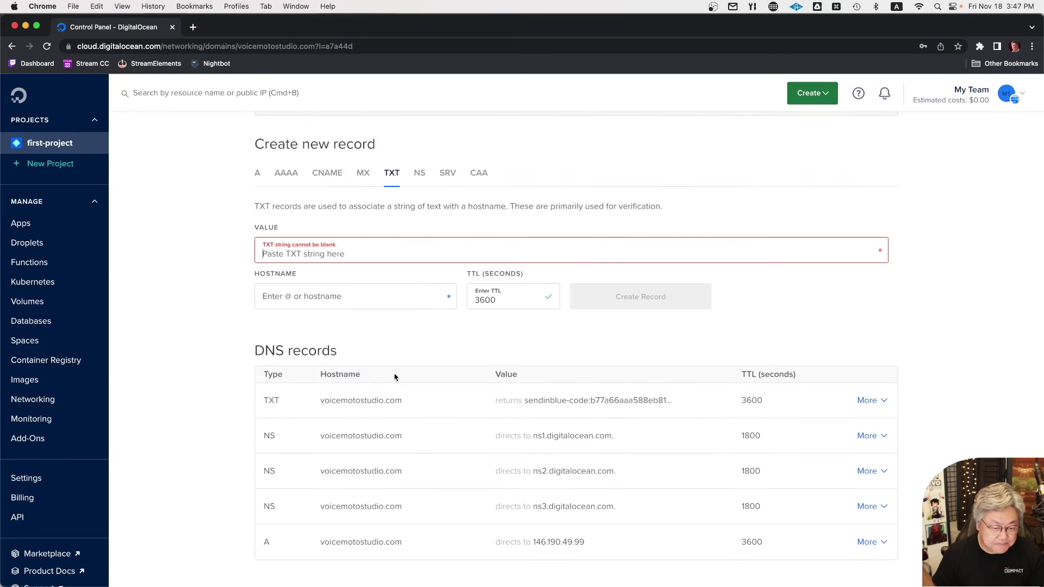
{"action": "key", "text": "super+v"}
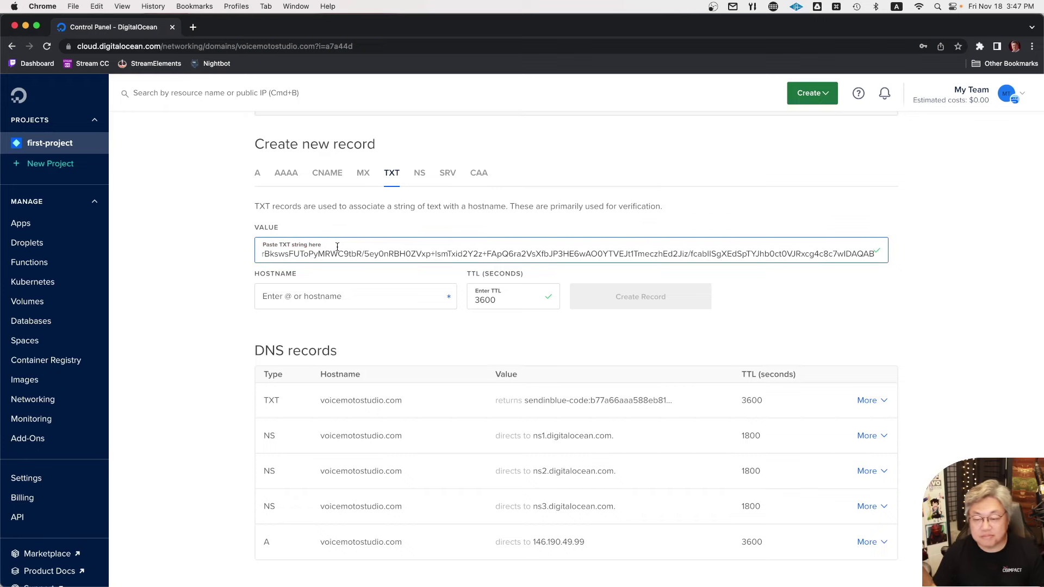
Set the hostname to mail._domainkey and create the DKIM TXT record.
{"action": "left_click", "coordinate": [352, 293]}
{"action": "key", "text": "super+grave"}
{"action": "double_click", "coordinate": [77, 307]}
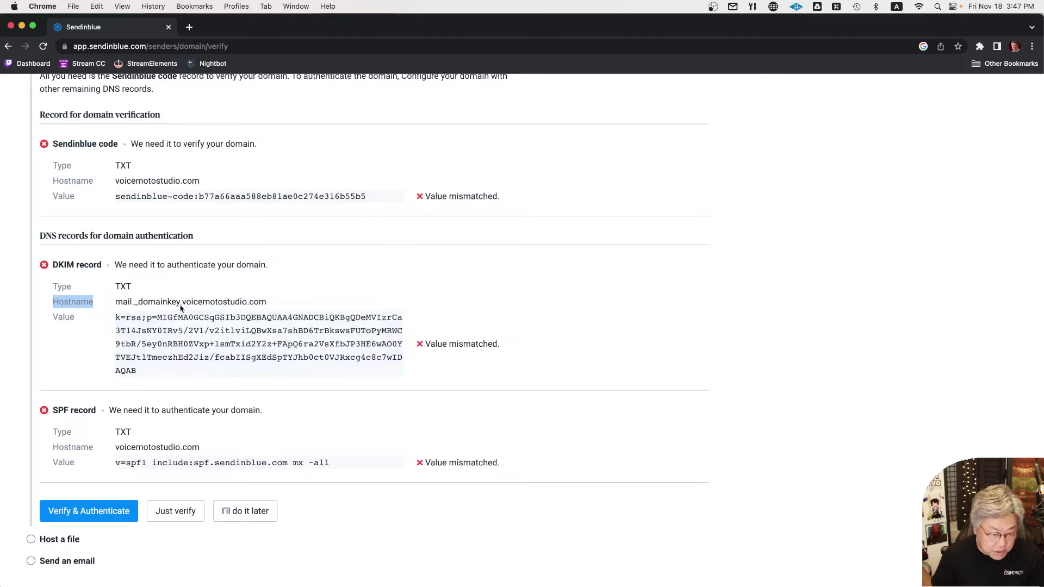
{"action": "left_click_drag", "start_coordinate": [115, 306], "coordinate": [179, 308]}
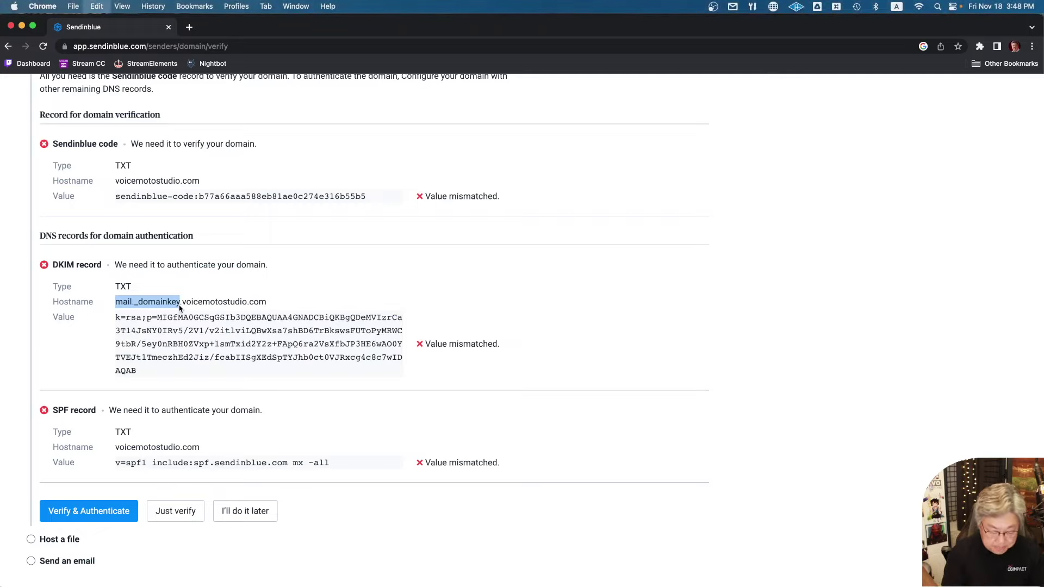
{"action": "key", "text": "super+grave"}
{"action": "left_click", "coordinate": [286, 300]}
{"action": "key", "text": "super+v"}
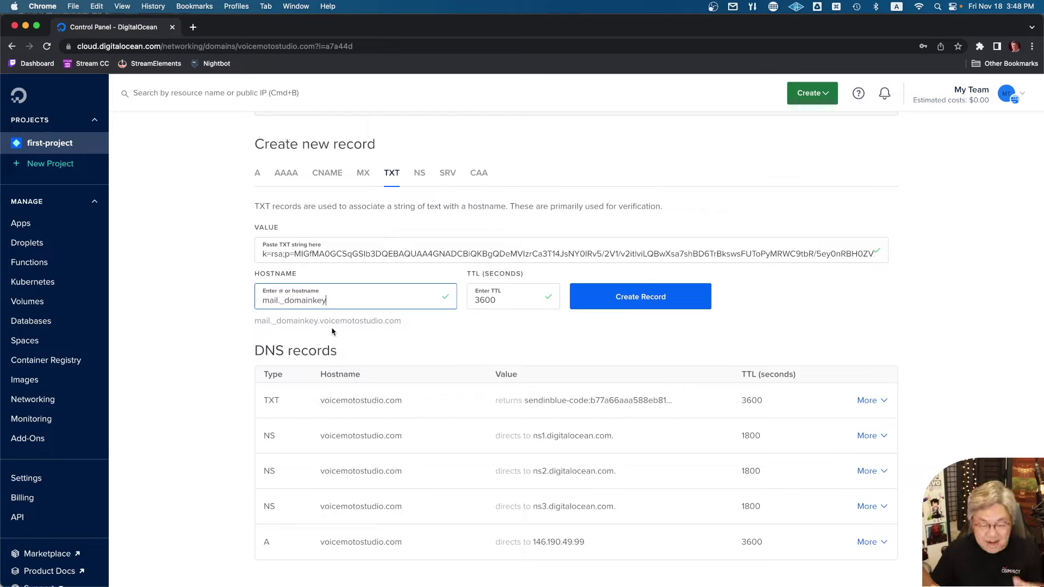
{"action": "key", "text": "super+grave"}
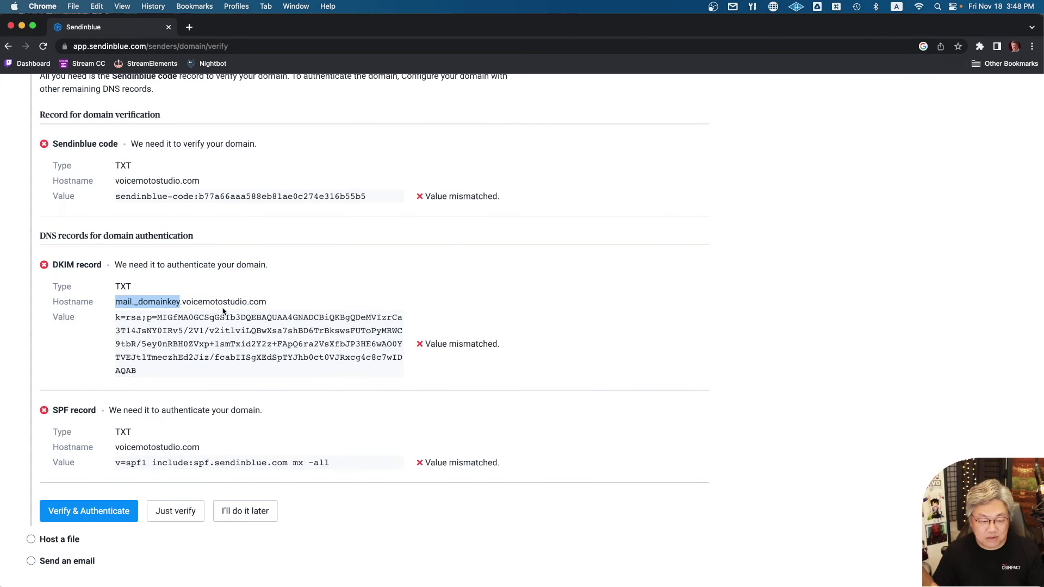
{"action": "left_click_drag", "start_coordinate": [284, 313], "coordinate": [120, 305]}
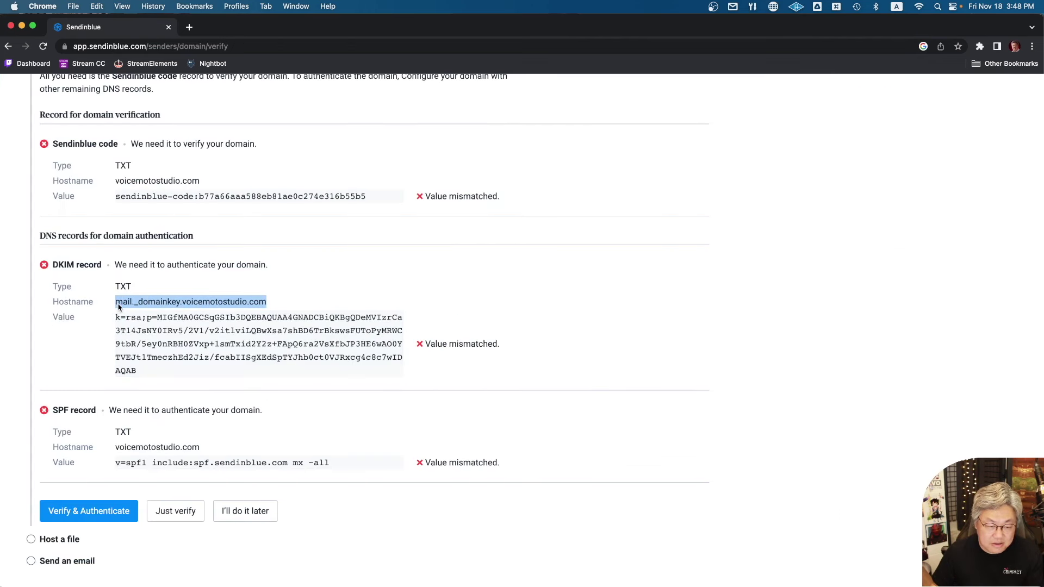
{"action": "key", "text": "super+grave"}
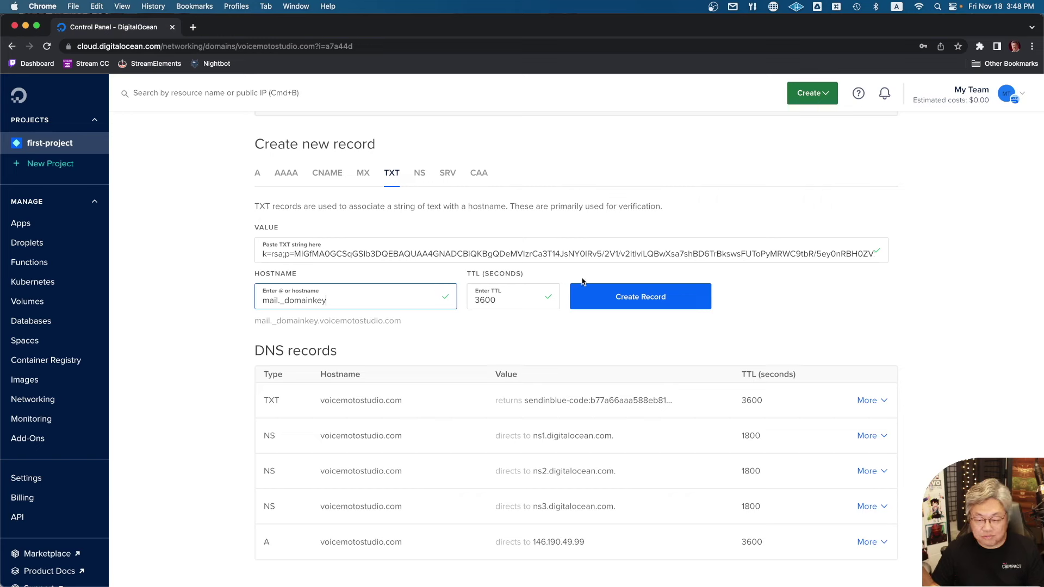
{"action": "left_click", "coordinate": [610, 297]}
Copy the SPF record's value from Sendinblue's DNS records.
{"action": "key", "text": "super+grave"}
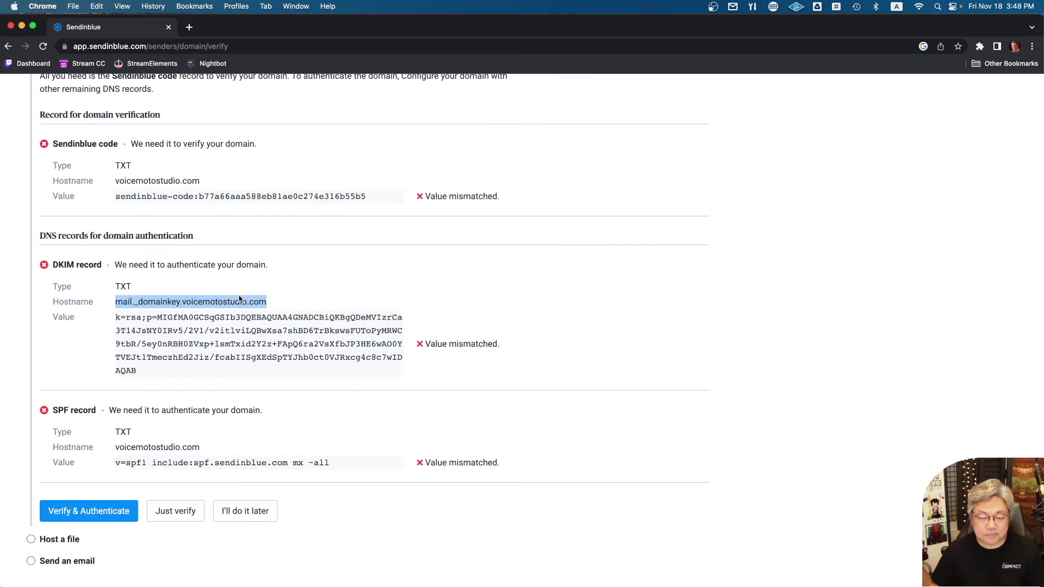
{"action": "left_click", "coordinate": [165, 437]}
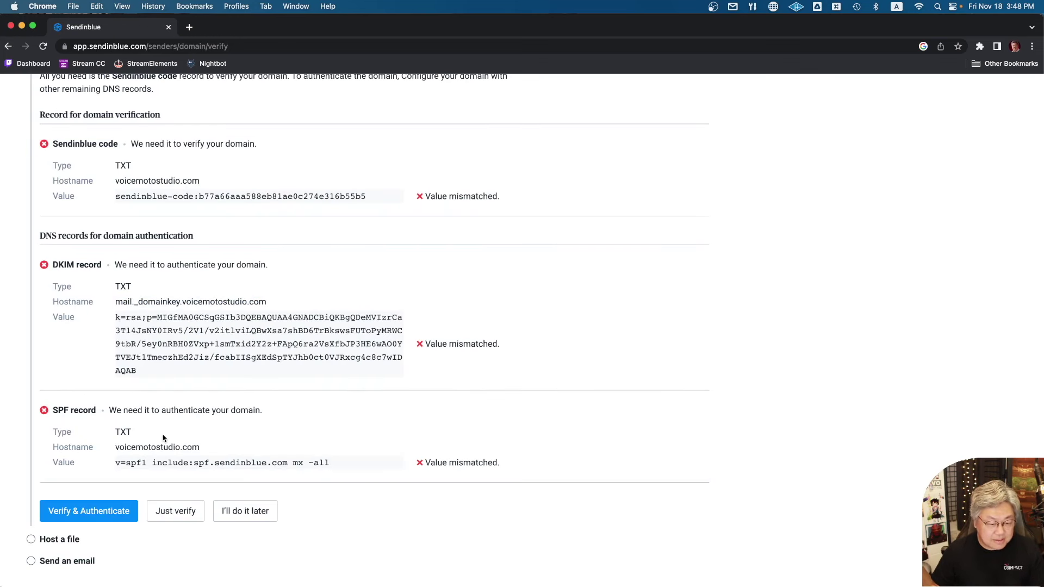
{"action": "double_click", "coordinate": [124, 433]}
{"action": "key", "text": "super+grave"}
{"action": "key", "text": "super+grave"}
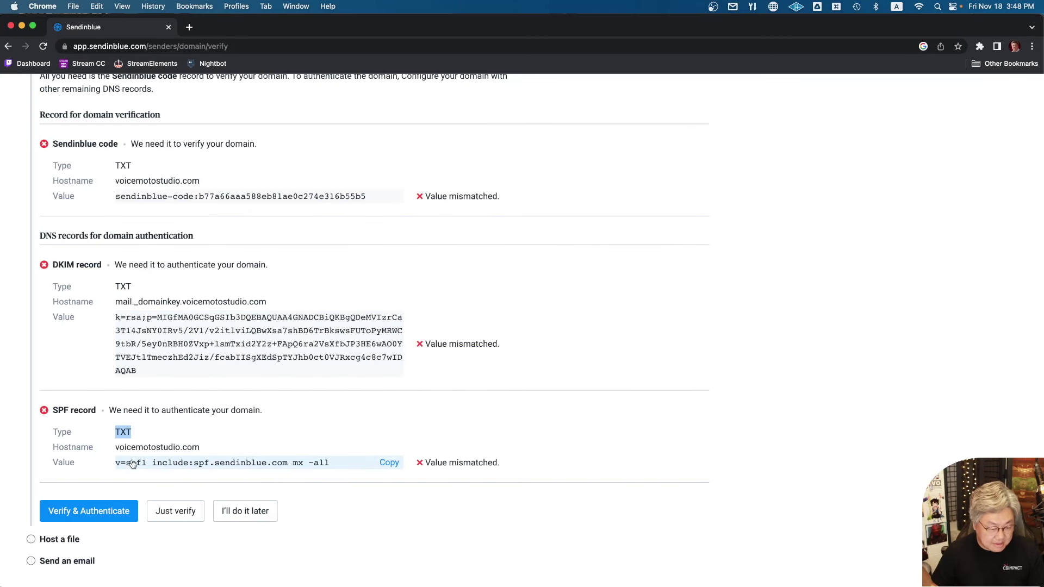
{"action": "left_click", "coordinate": [392, 468]}
{"action": "left_click", "coordinate": [391, 463]}
Create a root @ TXT record with value v=spf1 include:spf.sendinblue.com mx ~all.
{"action": "key", "text": "super+grave"}
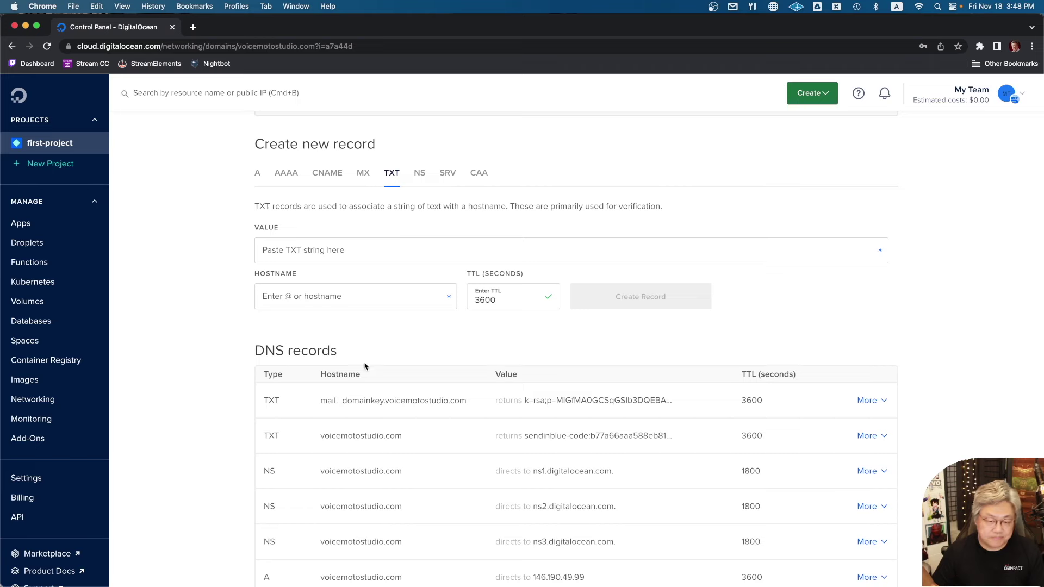
{"action": "left_click", "coordinate": [343, 250]}
{"action": "key", "text": "super+v"}
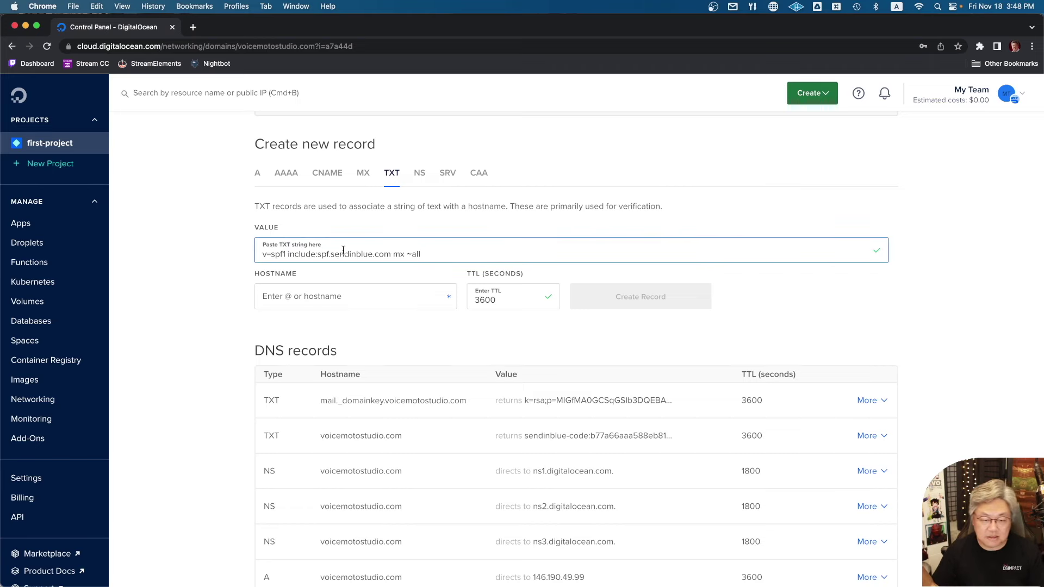
{"action": "left_click", "coordinate": [342, 295]}
{"action": "key", "text": "super+grave"}
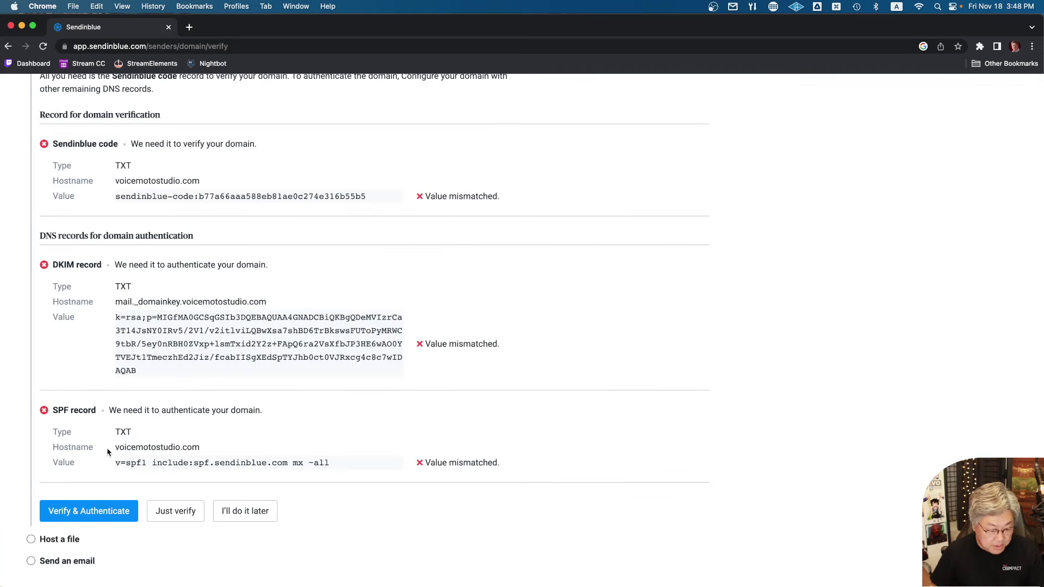
{"action": "left_click_drag", "start_coordinate": [115, 451], "coordinate": [218, 454]}
{"action": "key", "text": "super+grave"}
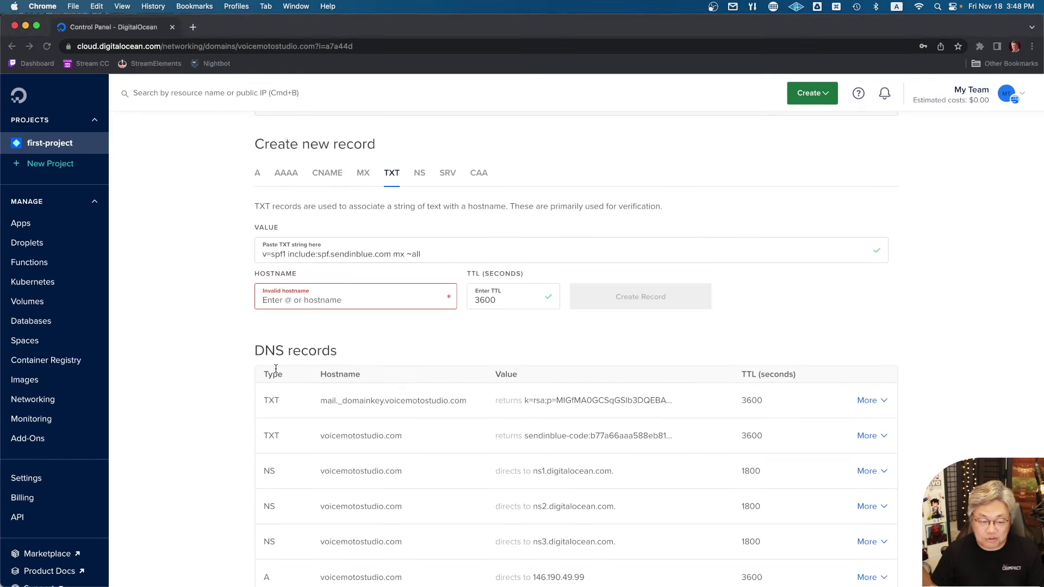
{"action": "type", "text": "@"}
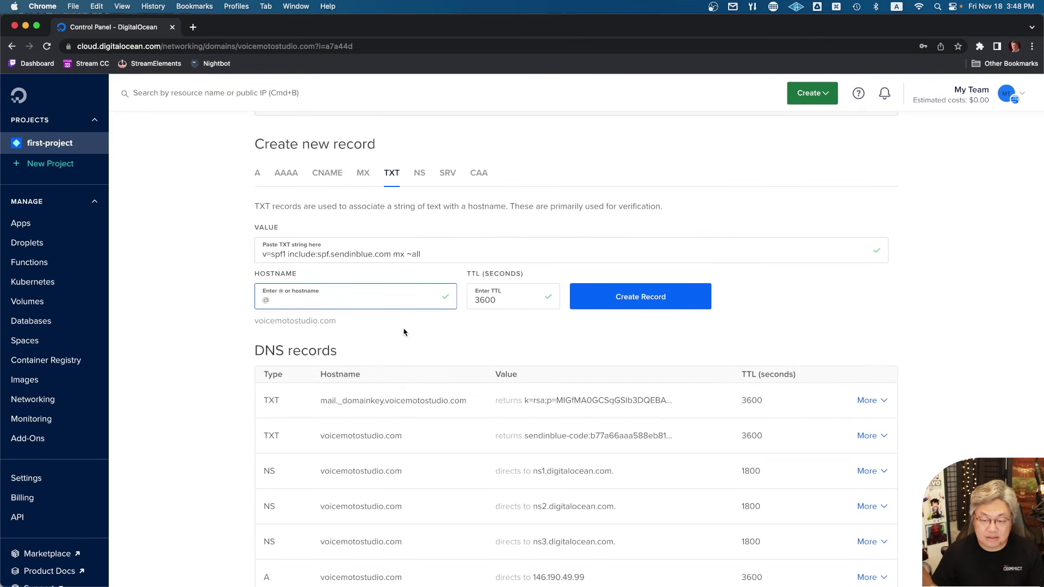
{"action": "left_click", "coordinate": [635, 298]}
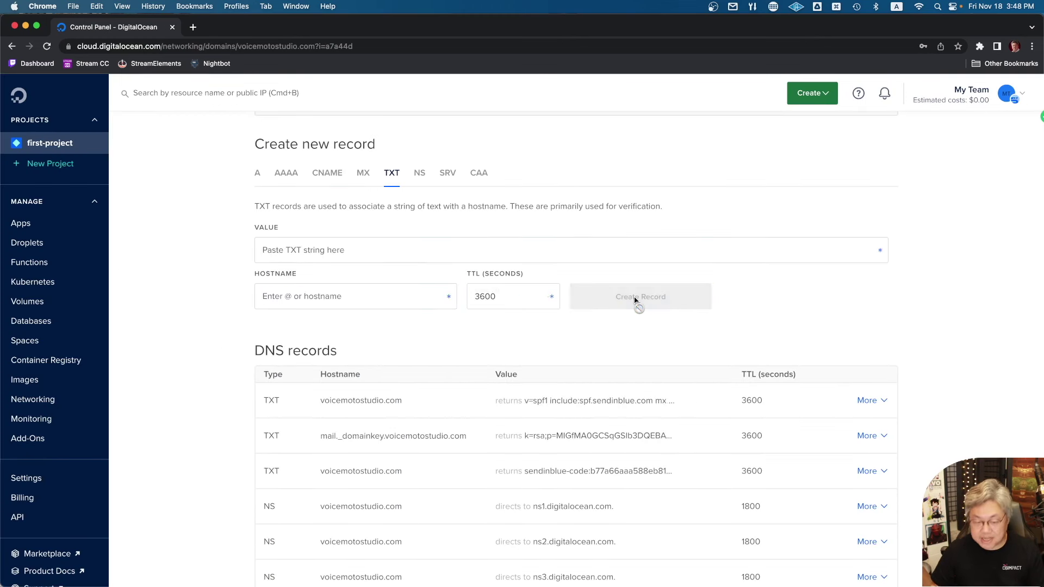
{"action": "scroll", "coordinate": [543, 304], "scroll_direction": "down", "scroll_amount": 2}
{"action": "scroll", "coordinate": [544, 331], "scroll_direction": "down", "scroll_amount": 1}
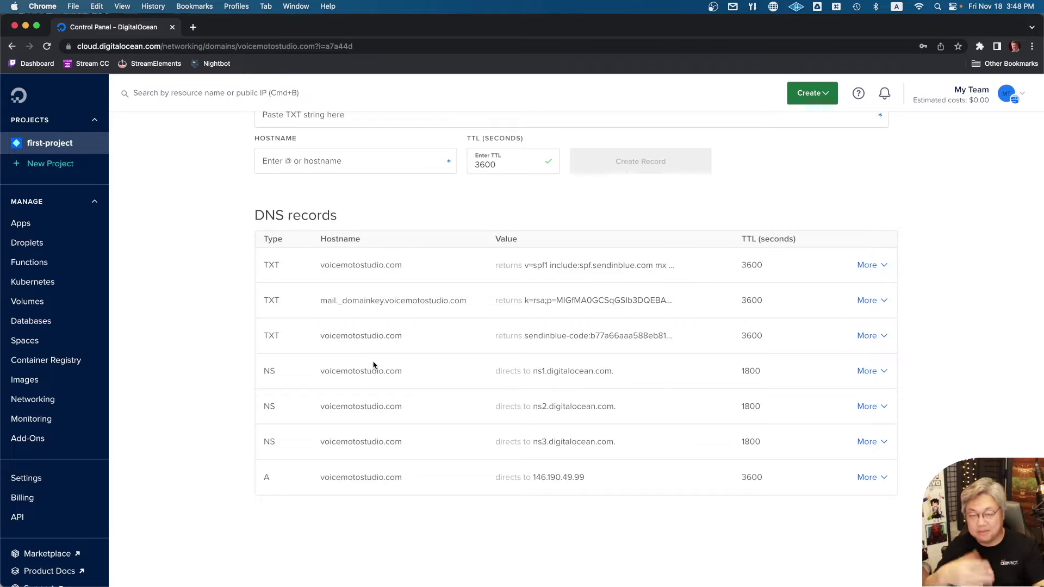
{"action": "scroll", "coordinate": [373, 365], "scroll_direction": "up", "scroll_amount": 1}
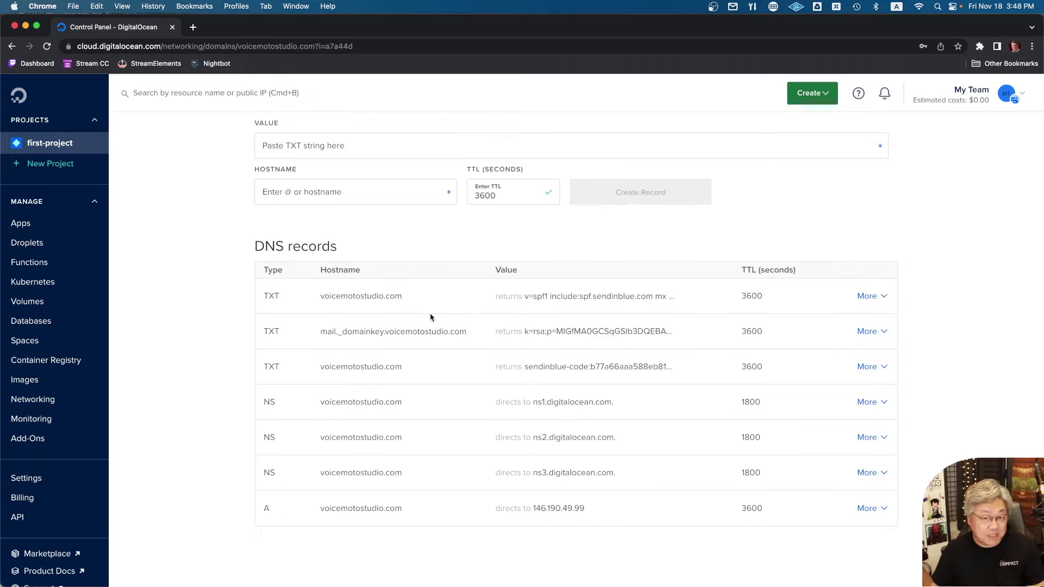
{"action": "key", "text": "super+grave"}
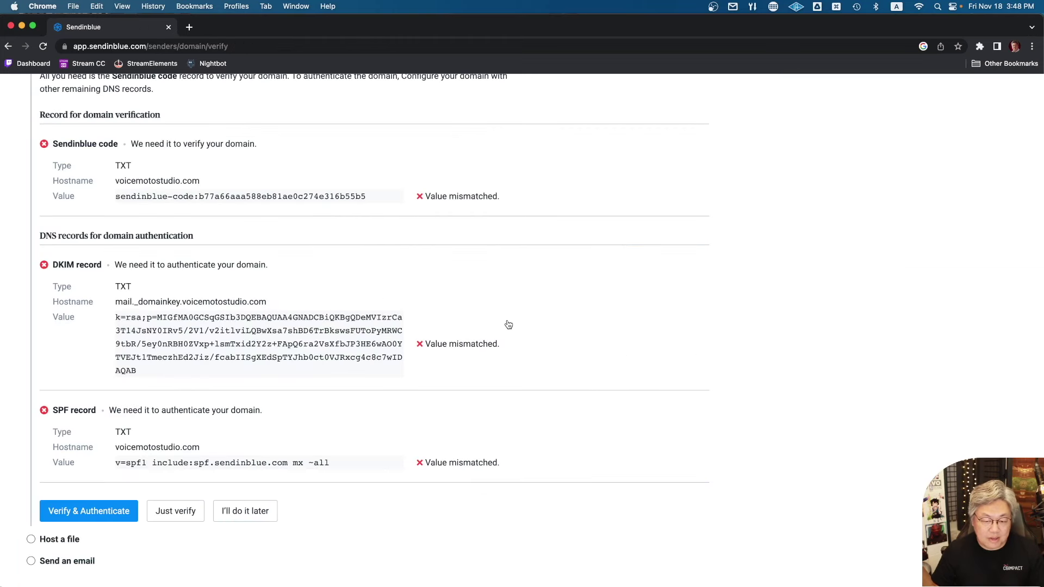
Recheck the DNS records and run Verify & Authenticate until voicemotostudio.com shows authenticated.
{"action": "key", "text": "super+grave"}
{"action": "key", "text": "super+grave"}
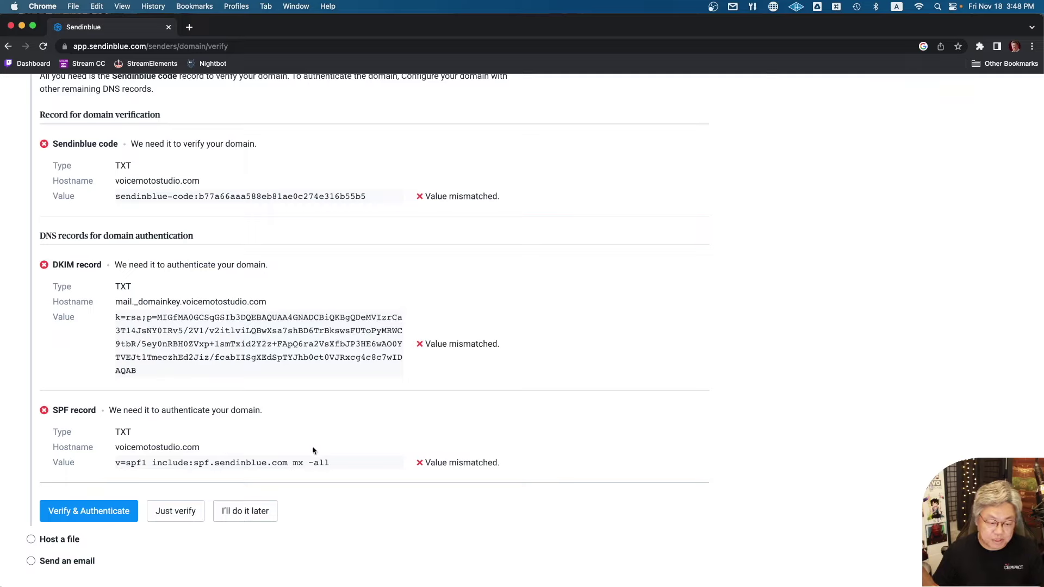
{"action": "left_click", "coordinate": [97, 516]}
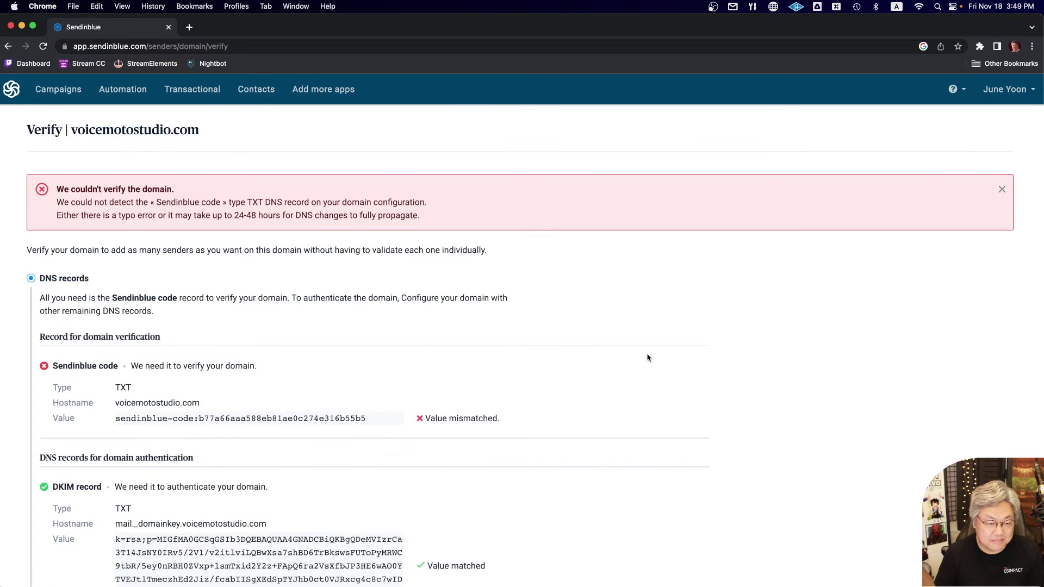
{"action": "scroll", "coordinate": [514, 378], "scroll_direction": "down", "scroll_amount": 5}
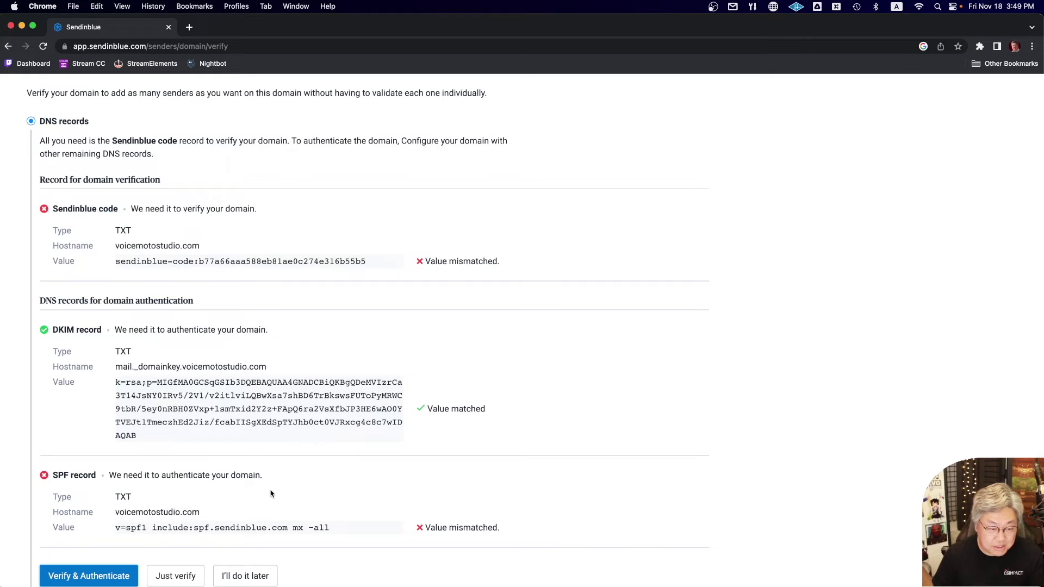
{"action": "scroll", "coordinate": [309, 490], "scroll_direction": "down", "scroll_amount": 1}
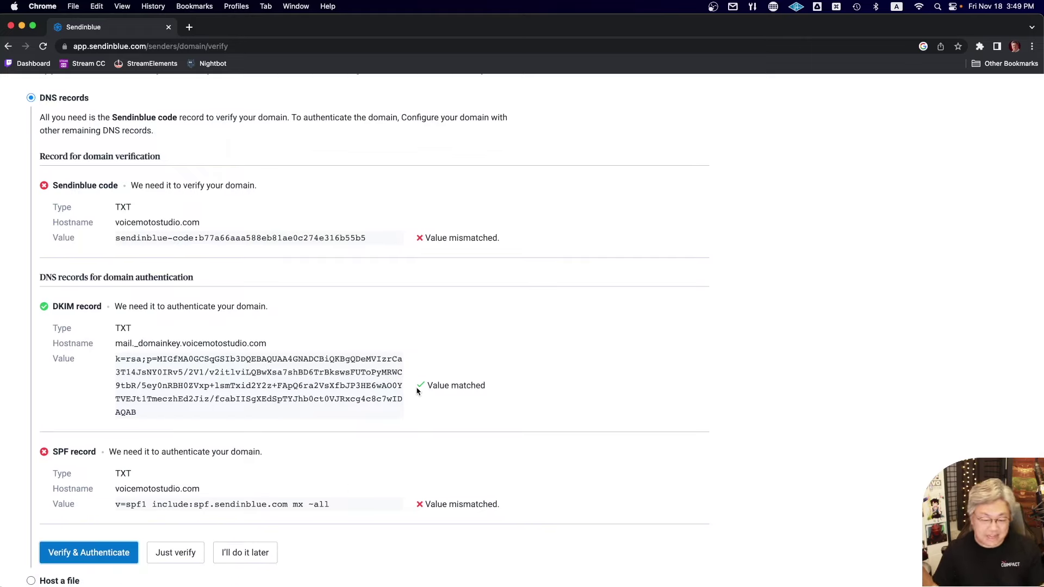
{"action": "mouse_move", "coordinate": [365, 386]}
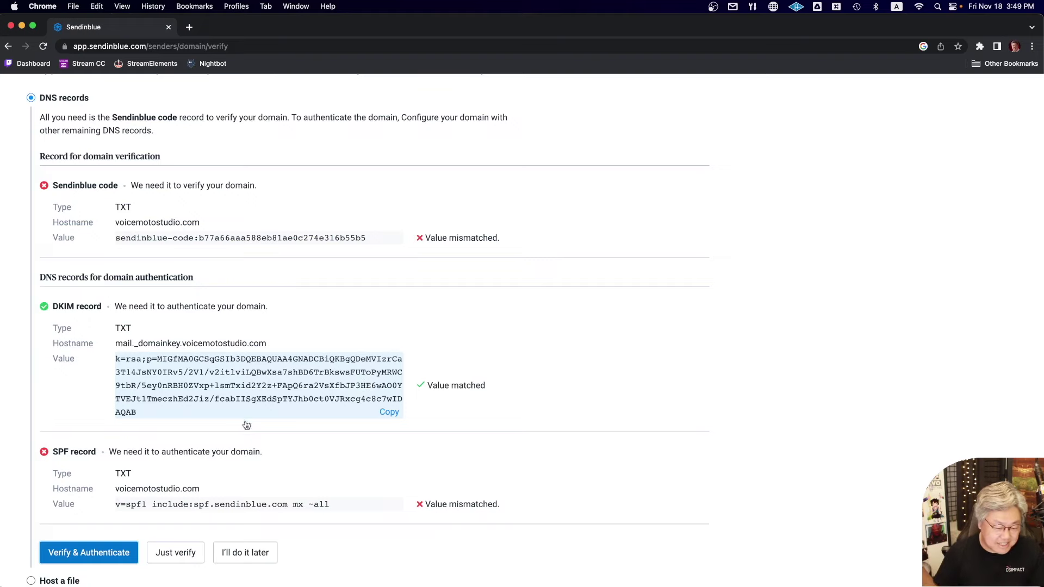
{"action": "left_click", "coordinate": [131, 559]}
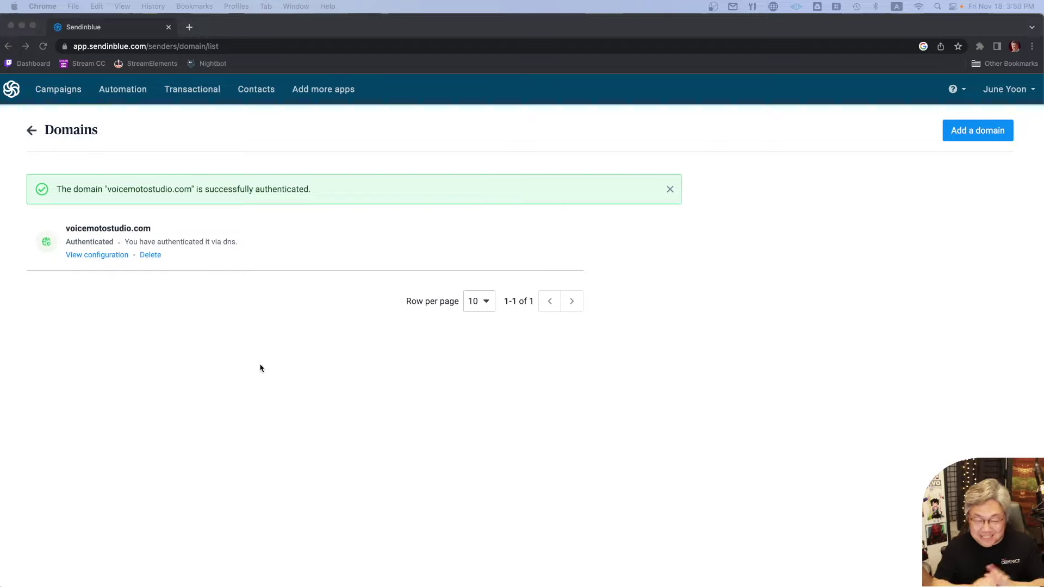
{"action": "left_click", "coordinate": [248, 363]}
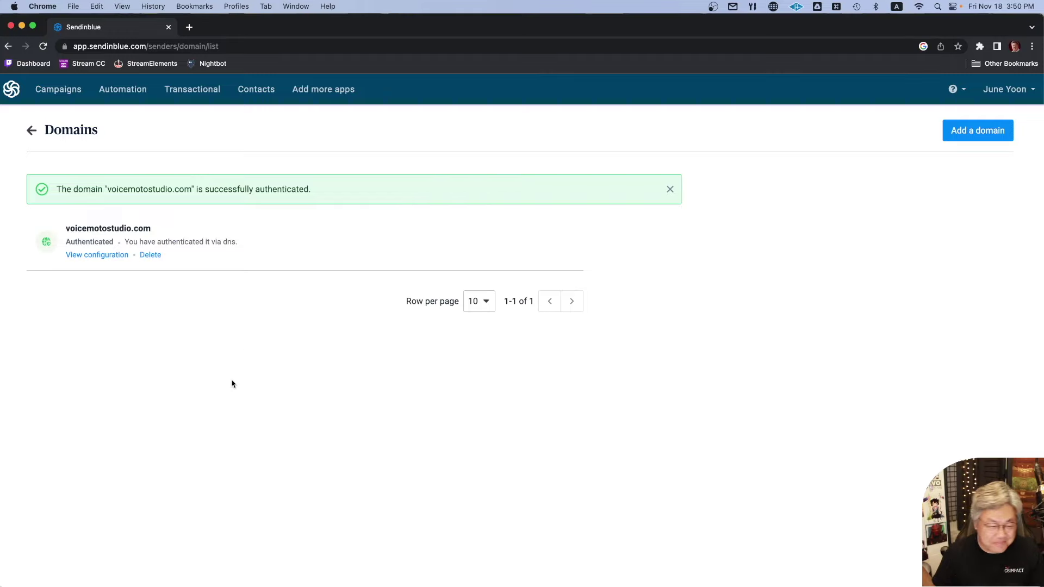
Create a sender named 'Notifications' with a notifications address on voicemotostudio.com.
{"action": "left_click", "coordinate": [33, 132]}
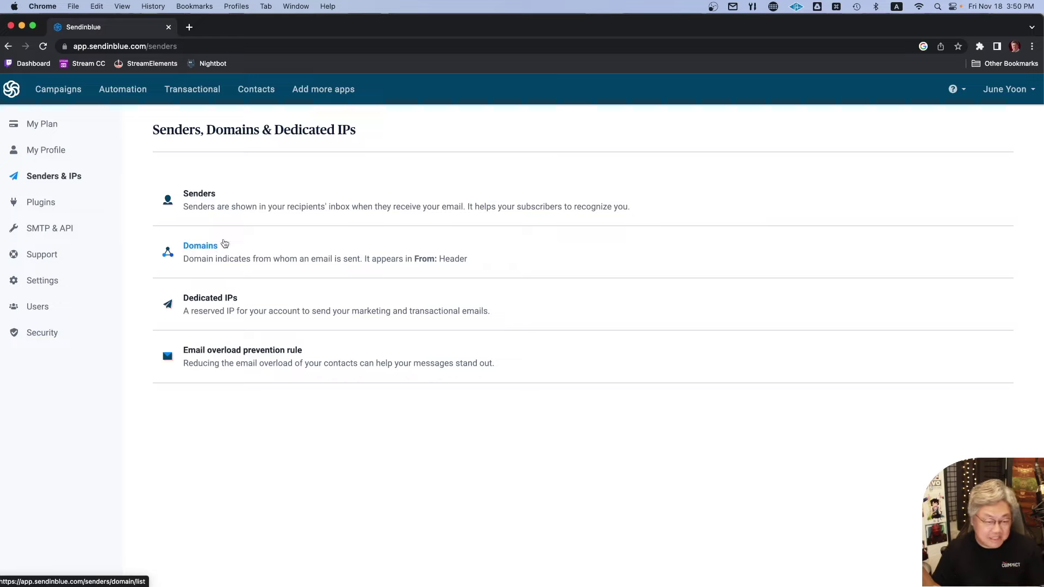
{"action": "left_click", "coordinate": [208, 195]}
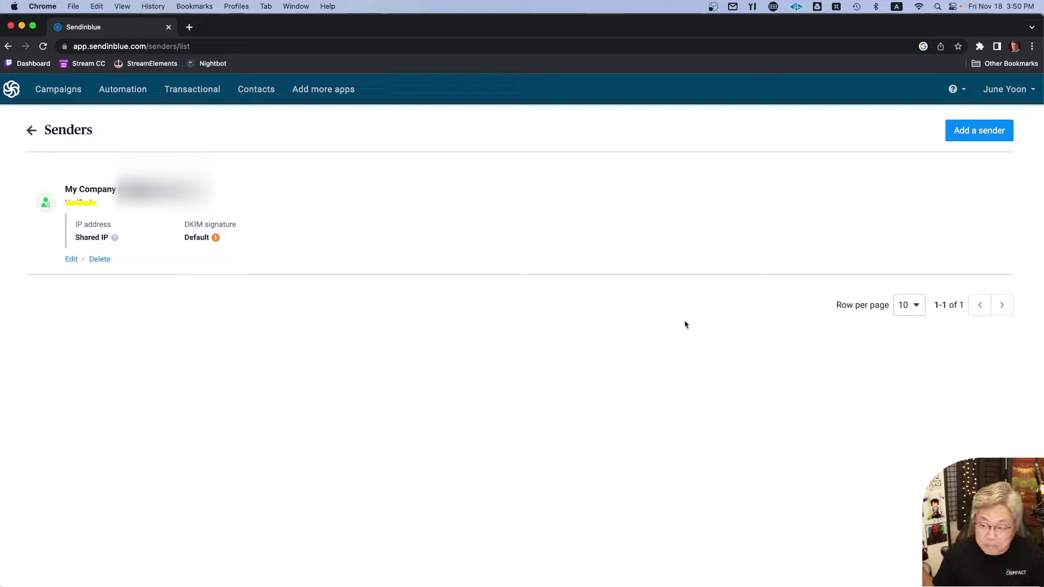
{"action": "left_click", "coordinate": [971, 135]}
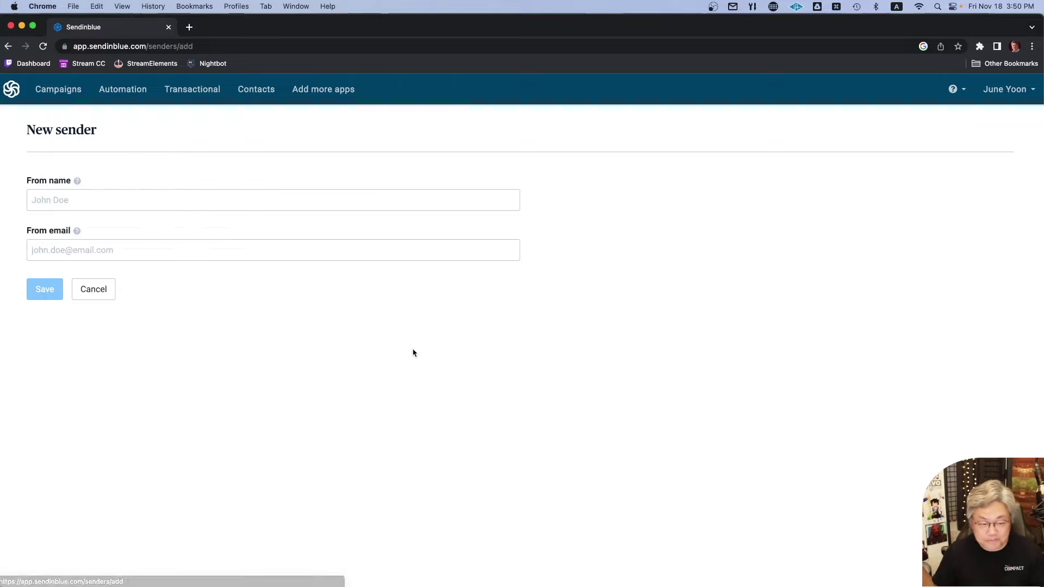
{"action": "left_click", "coordinate": [191, 204]}
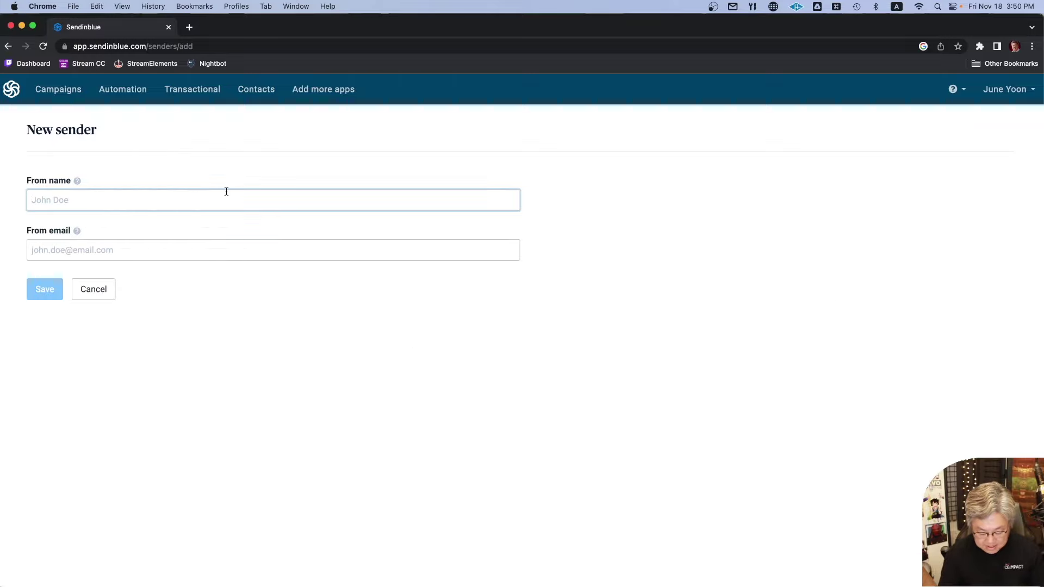
{"action": "type", "text": "Notifications"}
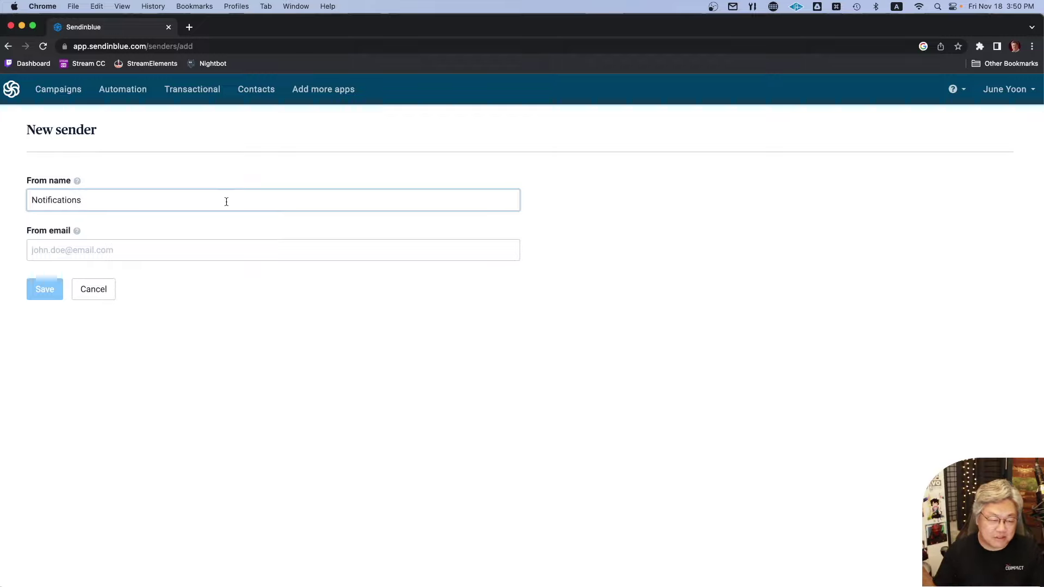
{"action": "left_click", "coordinate": [225, 242]}
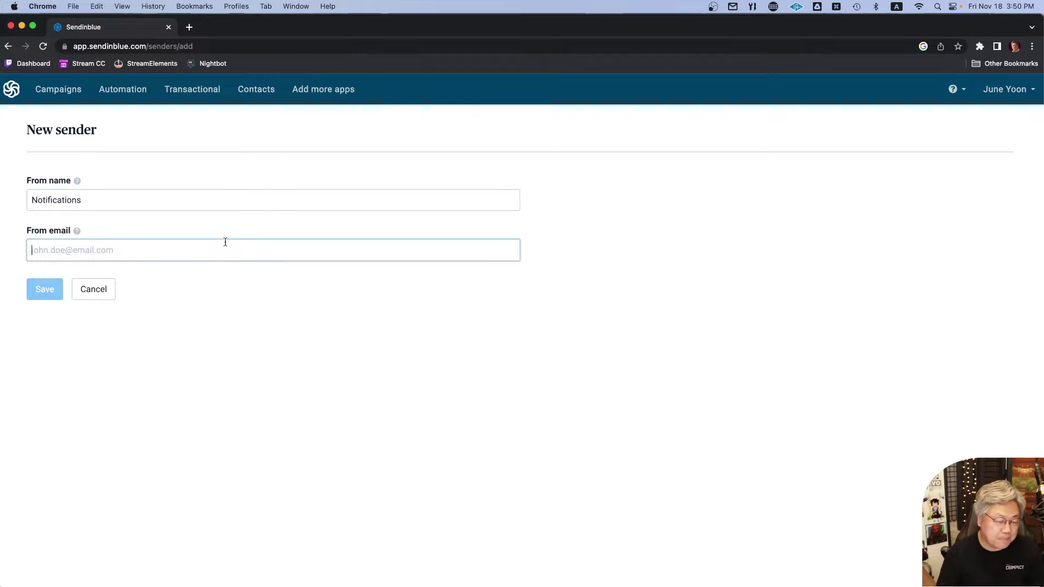
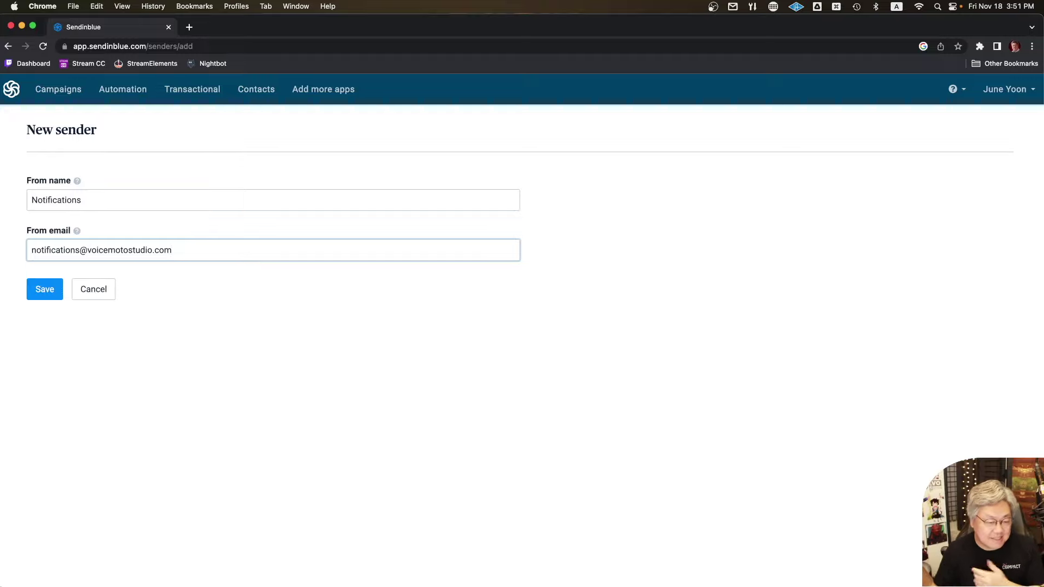
{"action": "left_click", "coordinate": [45, 296]}
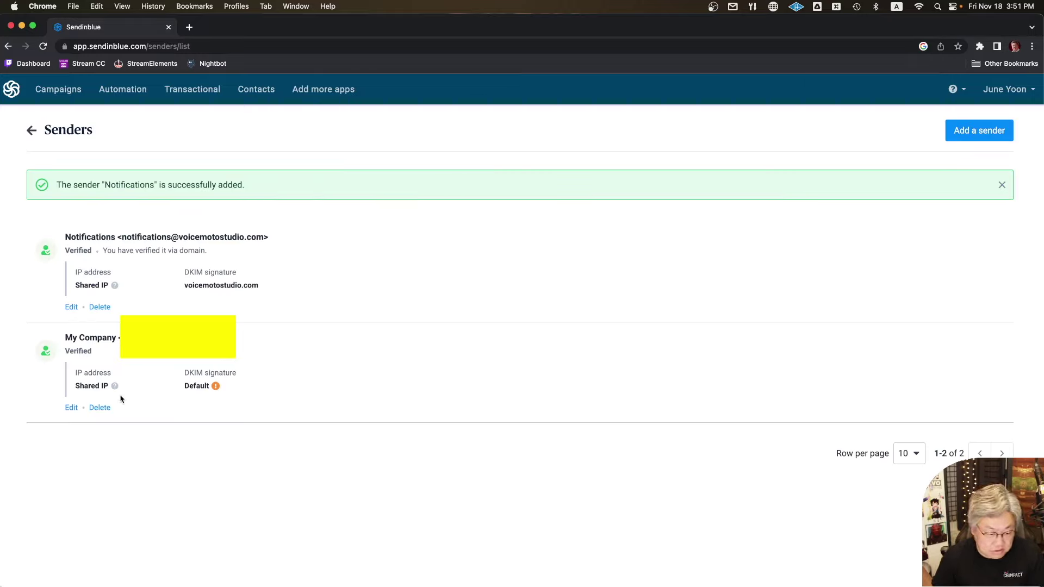
Delete the My Company sender and return to the senders and domains overview.
{"action": "left_click", "coordinate": [99, 408]}
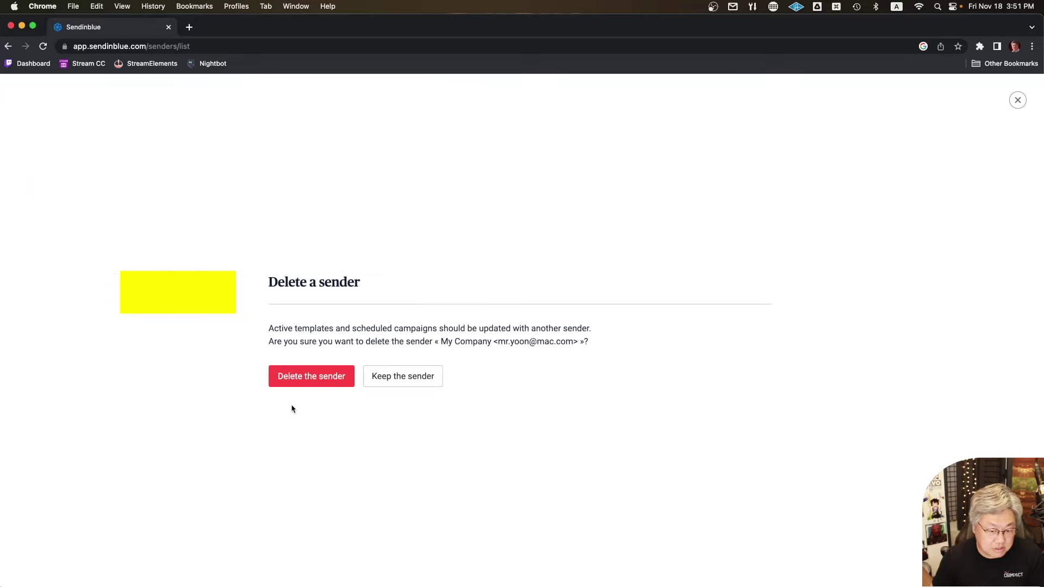
{"action": "left_click", "coordinate": [318, 375]}
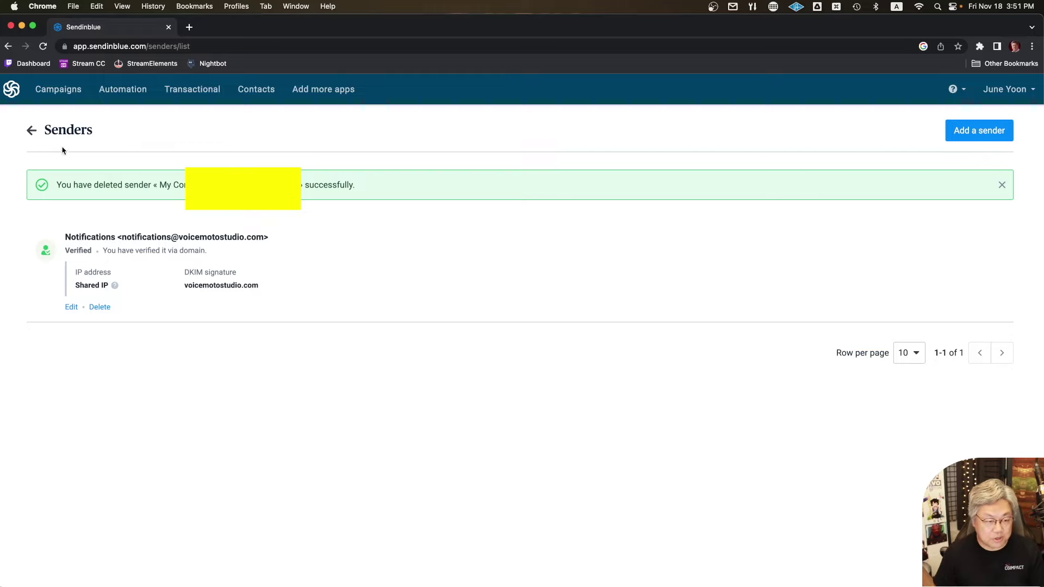
{"action": "left_click", "coordinate": [29, 136]}
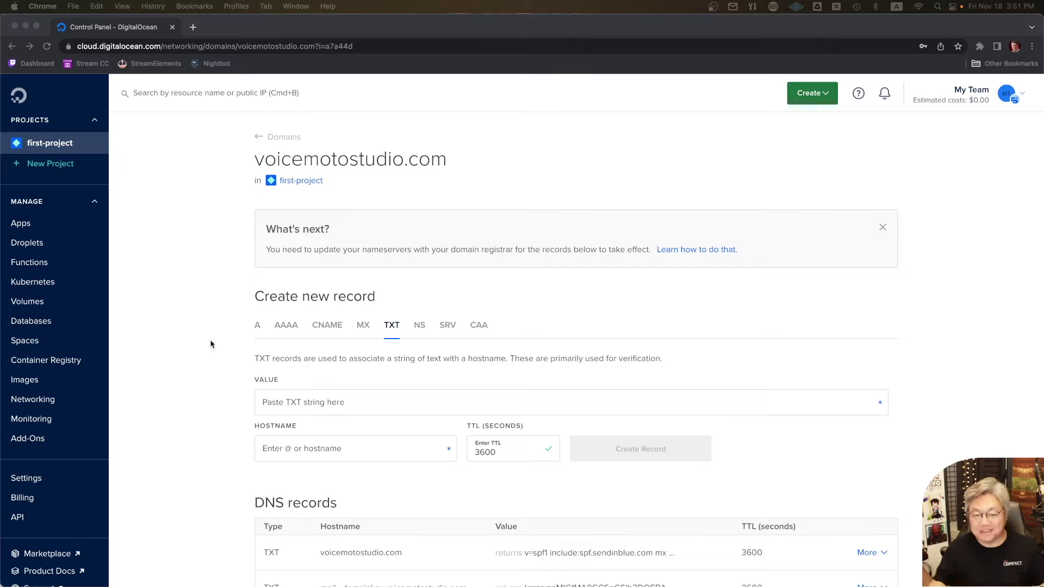
From first-project, dismiss the console notice and launch the Mastodon droplet's console as root.
{"action": "left_click", "coordinate": [211, 251]}
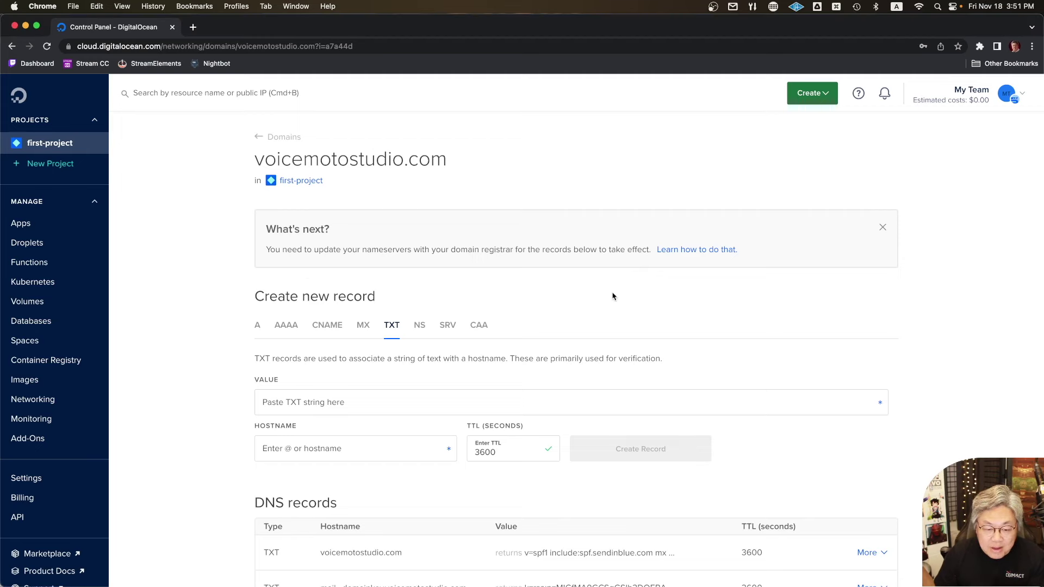
{"action": "left_click", "coordinate": [67, 144]}
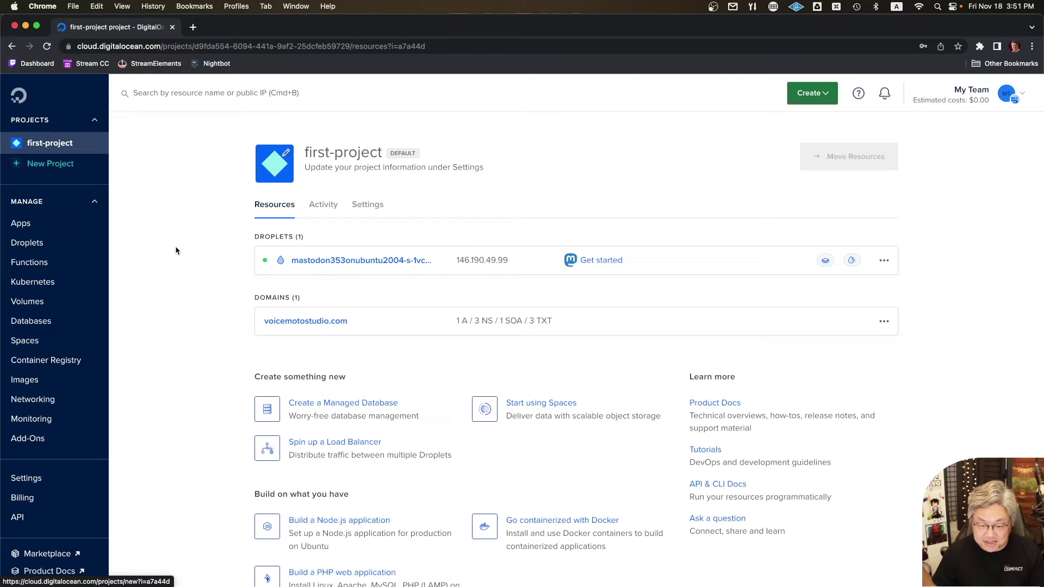
{"action": "left_click", "coordinate": [886, 261]}
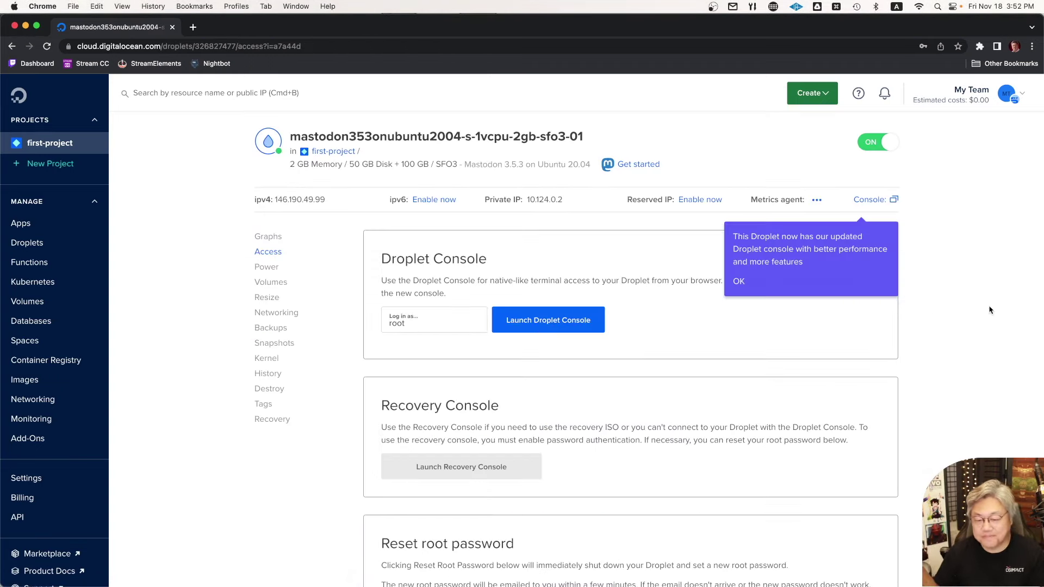
{"action": "left_click", "coordinate": [739, 282]}
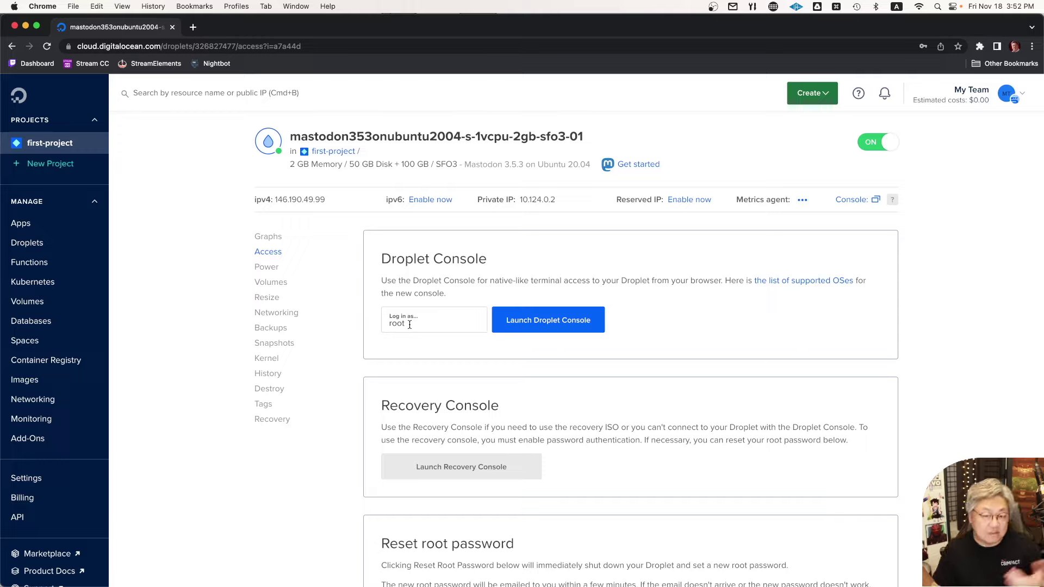
{"action": "left_click", "coordinate": [550, 324]}
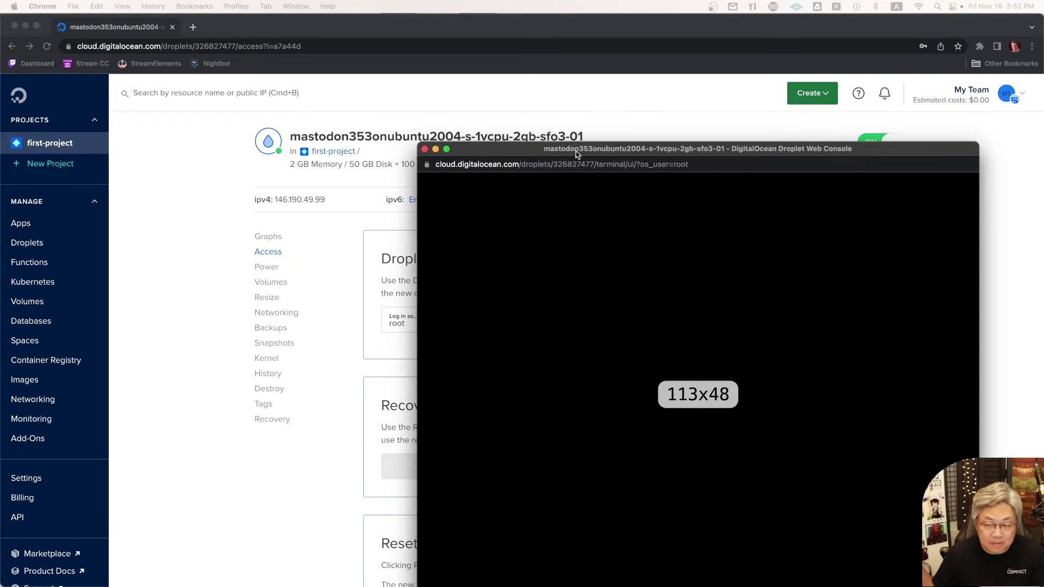
Enter voicemotostudio.com as the Mastodon domain and answer n to cloud storage for uploads.
{"action": "left_click_drag", "start_coordinate": [579, 147], "coordinate": [520, 8]}
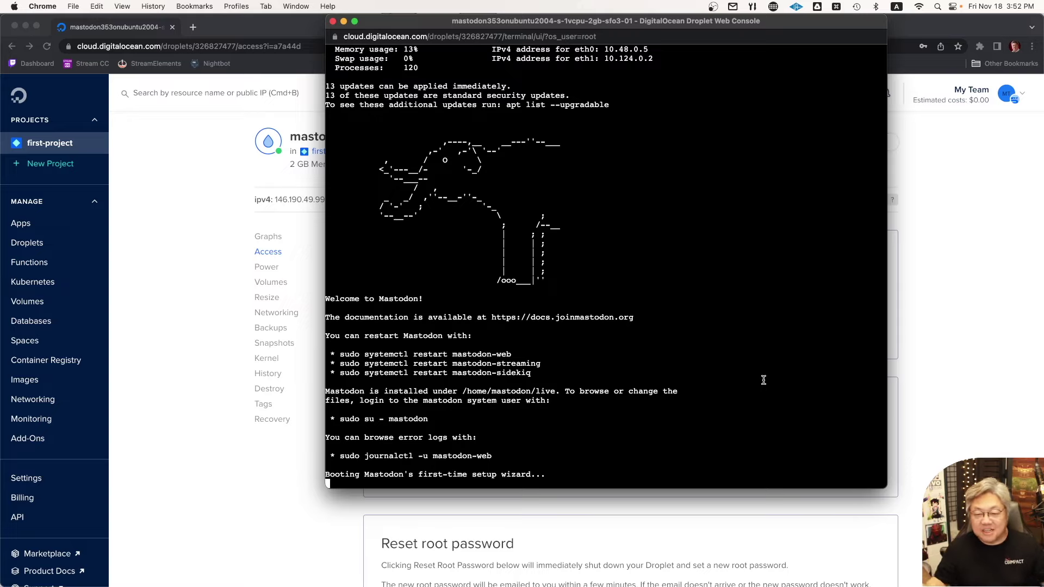
{"action": "scroll", "coordinate": [677, 338], "scroll_direction": "up", "scroll_amount": 4}
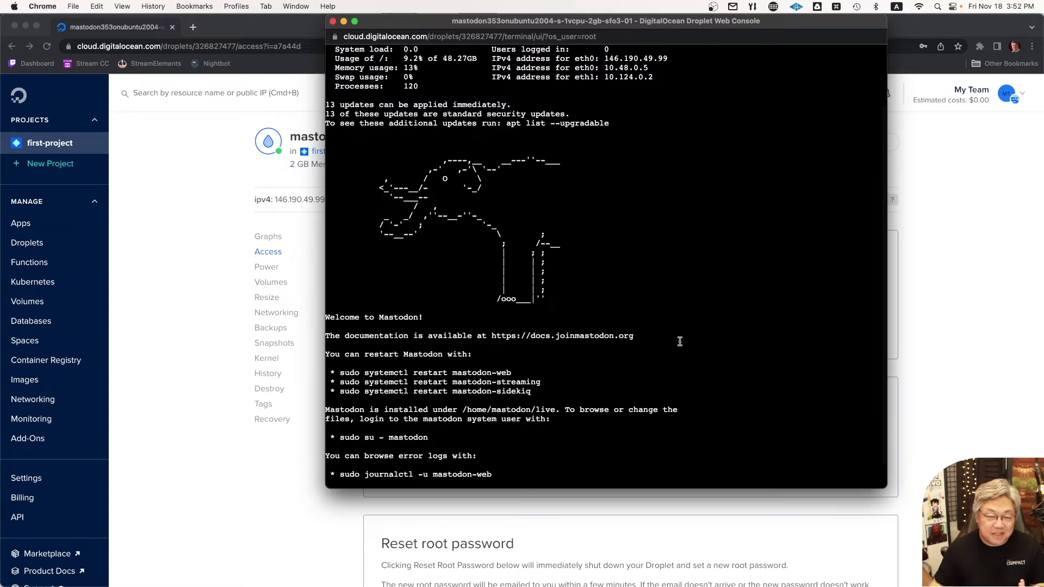
{"action": "scroll", "coordinate": [680, 341], "scroll_direction": "down", "scroll_amount": 5}
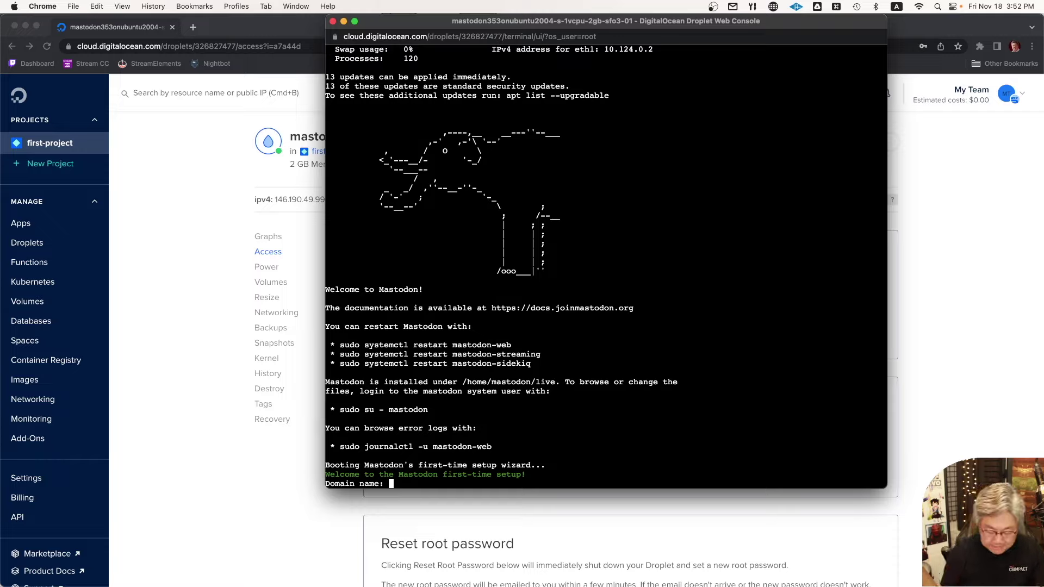
{"action": "type", "text": "voicemotostudio"}
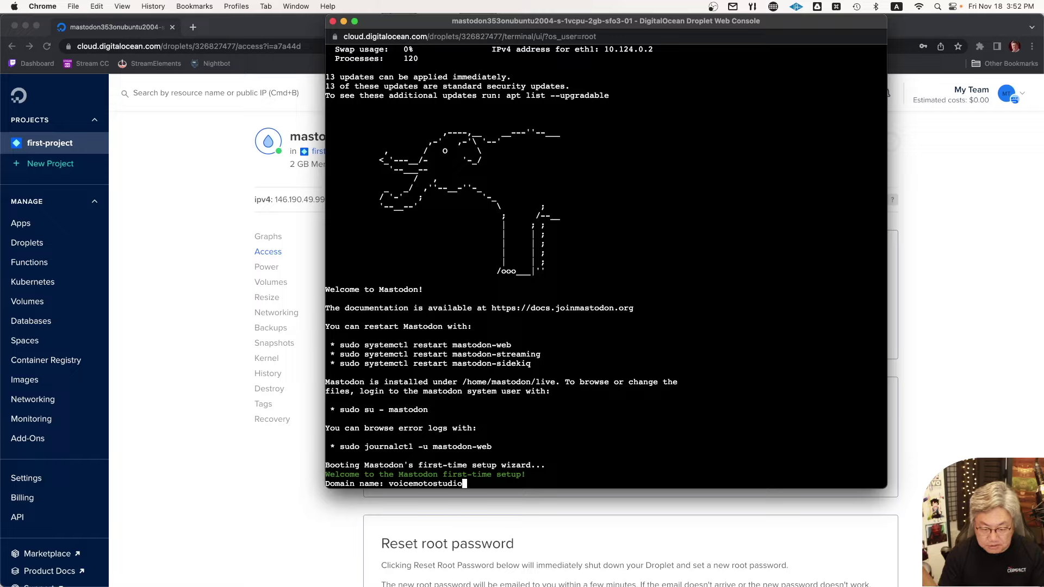
{"action": "type", "text": ".com"}
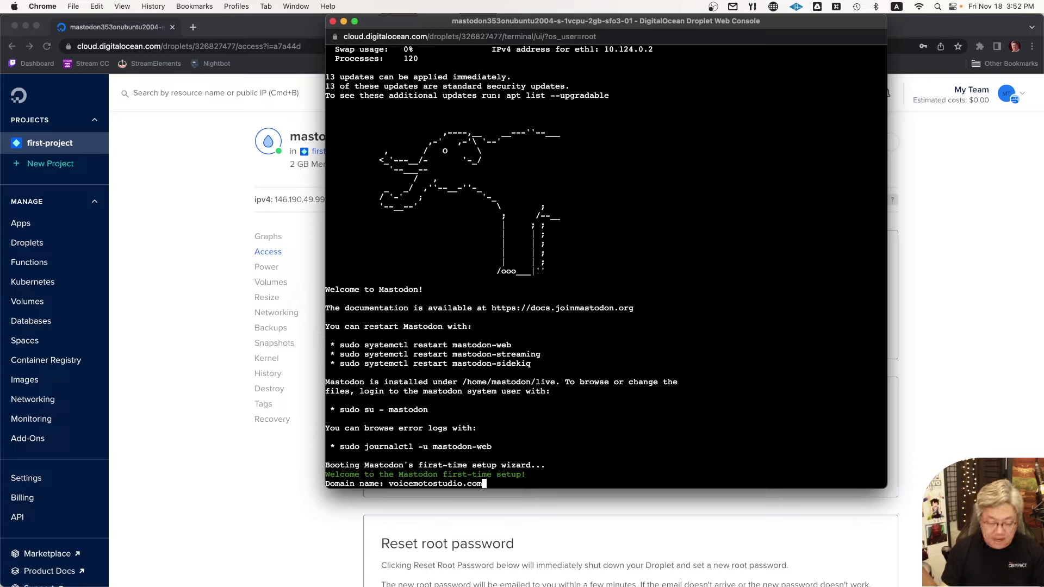
{"action": "key", "text": "Return"}
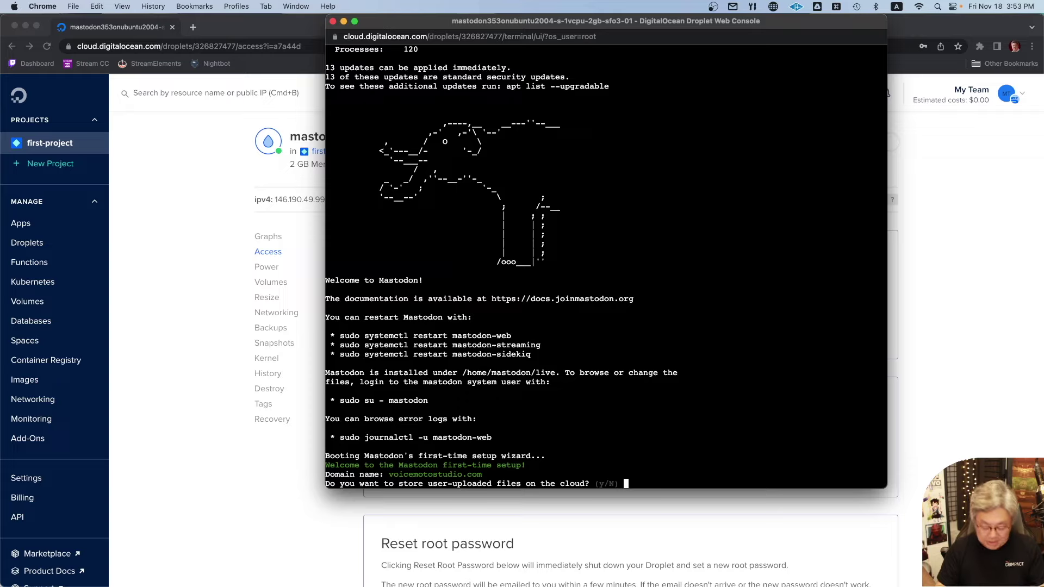
{"action": "type", "text": "n"}
{"action": "key", "text": "Return"}
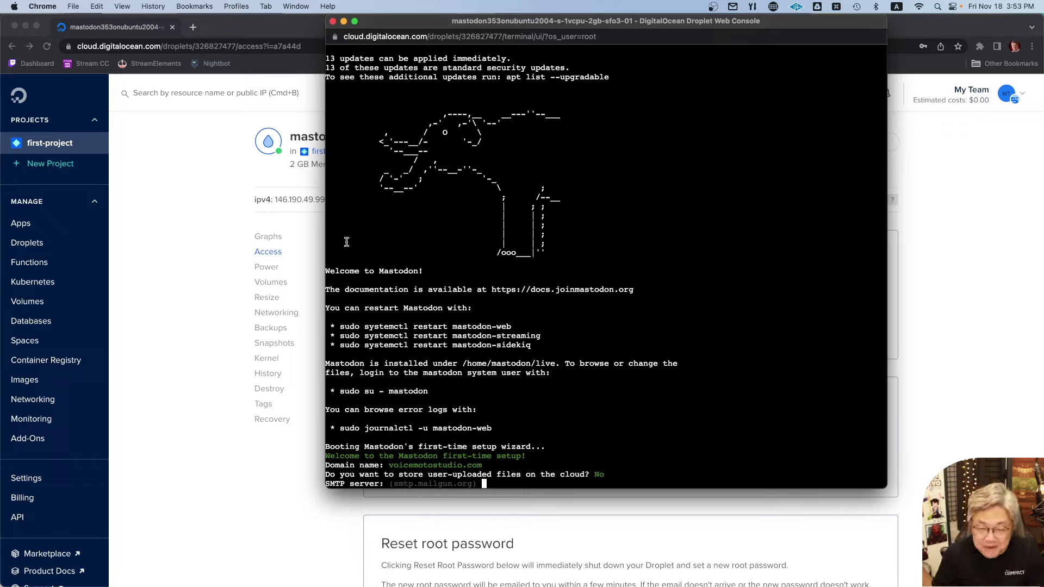
{"action": "key", "text": "super+grave"}
{"action": "key", "text": "super+grave"}
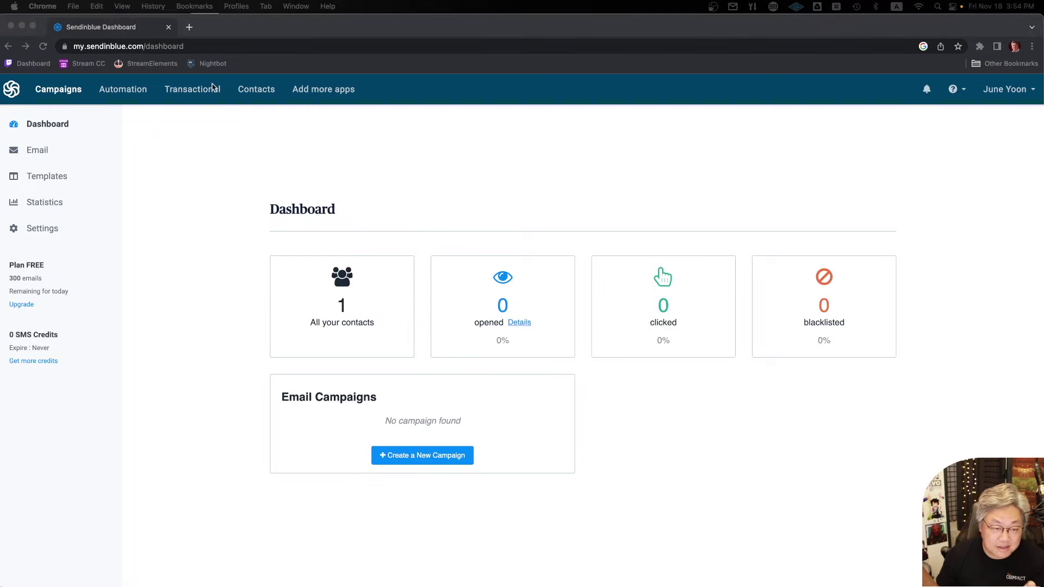
Look up the SMTP server address smtp-relay.sendinblue.com in Sendinblue's Transactional settings.
{"action": "left_click", "coordinate": [202, 94]}
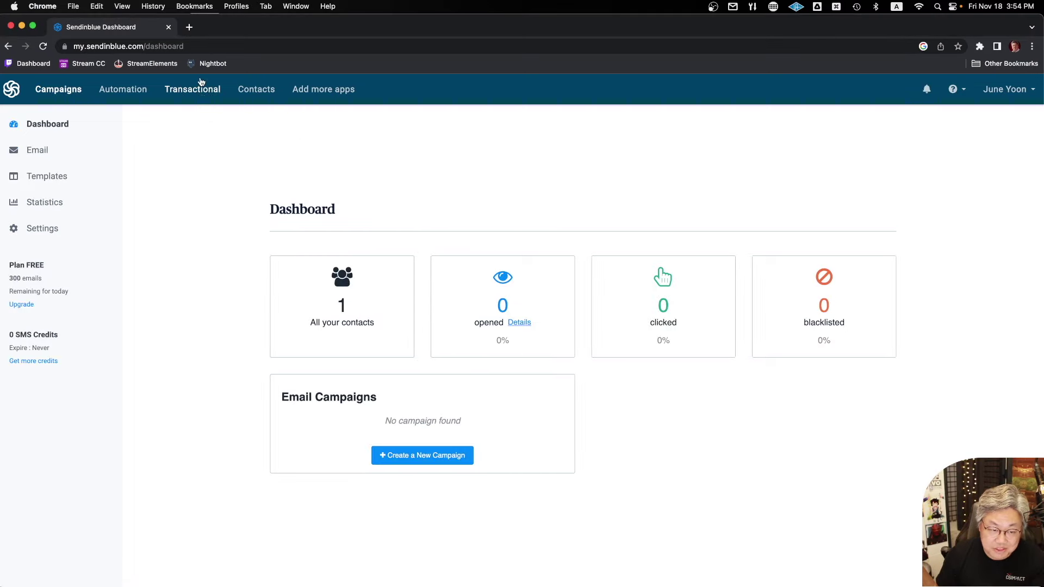
{"action": "left_click", "coordinate": [191, 94]}
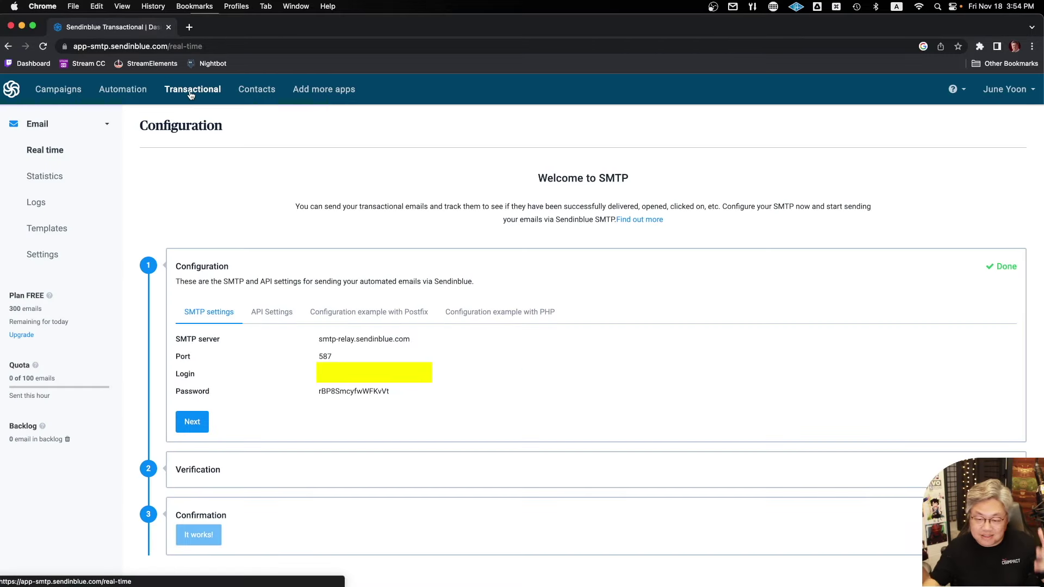
{"action": "scroll", "coordinate": [396, 302], "scroll_direction": "down", "scroll_amount": 1}
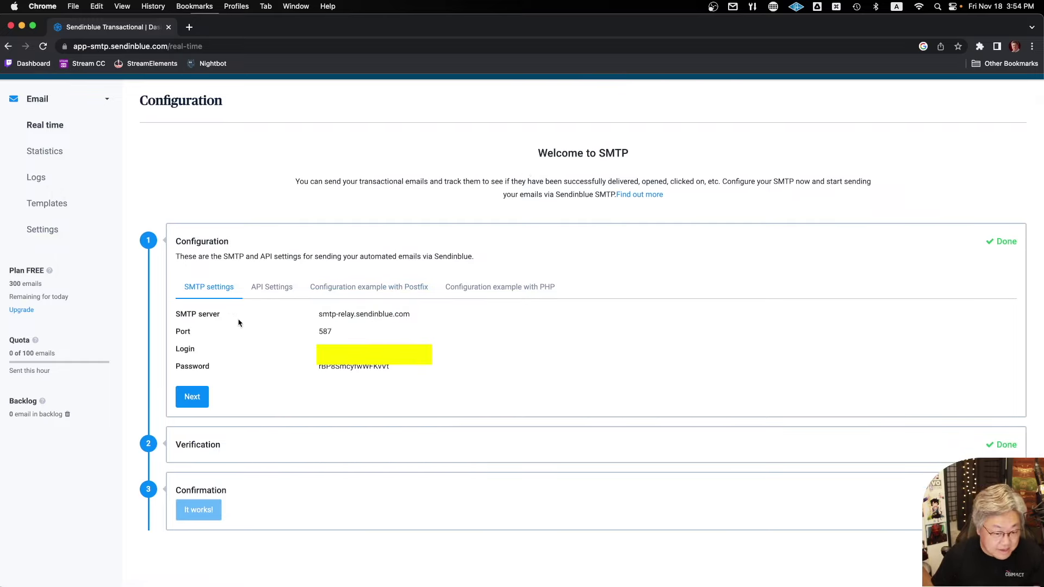
{"action": "left_click_drag", "start_coordinate": [409, 313], "coordinate": [317, 314]}
{"action": "key", "text": "super+c"}
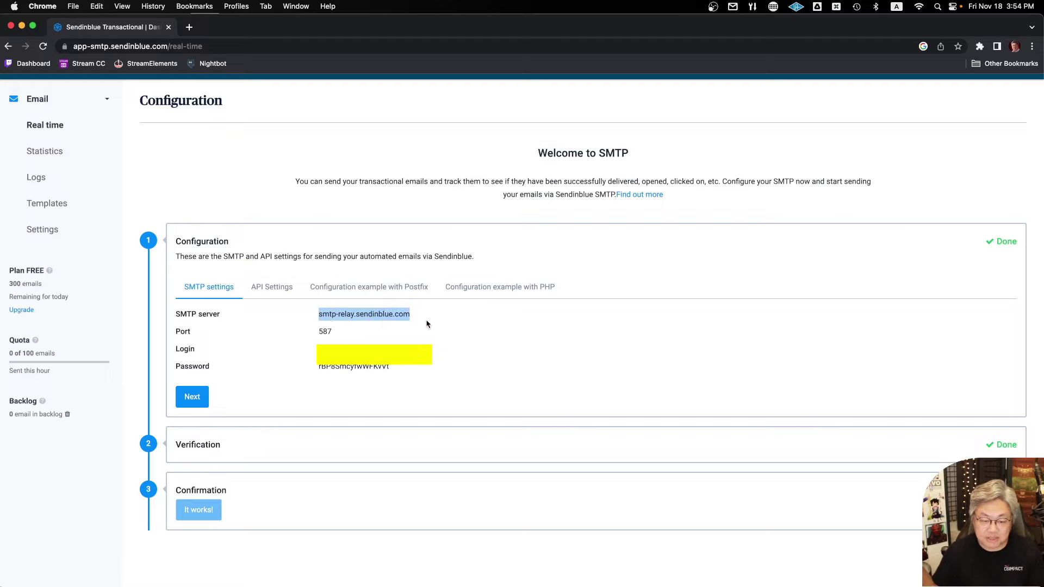
{"action": "key", "text": "super+grave"}
{"action": "key", "text": "super+grave"}
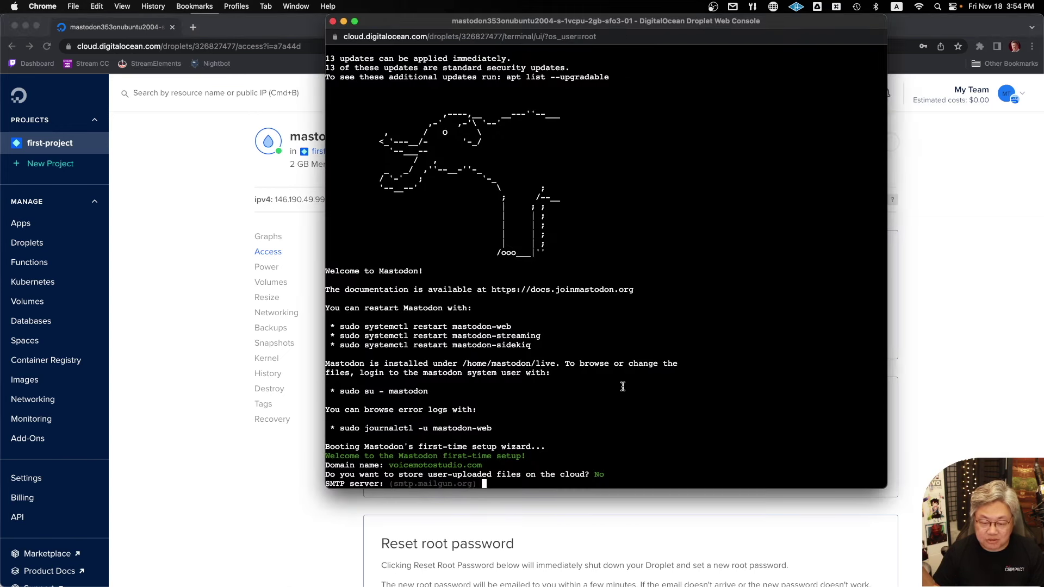
Enter SMTP server smtp-relay.sendinblue.com and port 587 in the Mastodon wizard.
{"action": "key", "text": "super+v"}
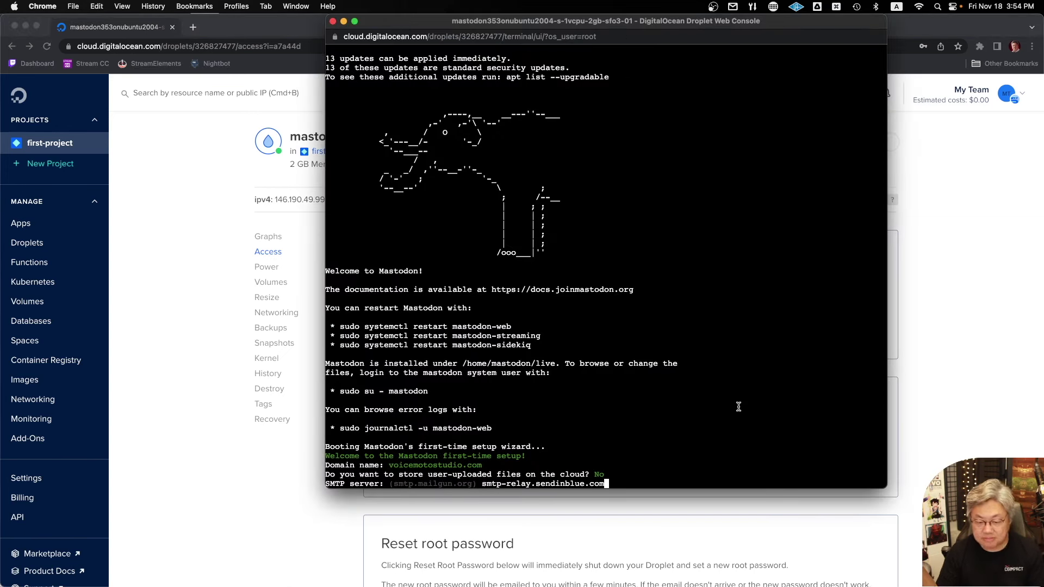
{"action": "key", "text": "Return"}
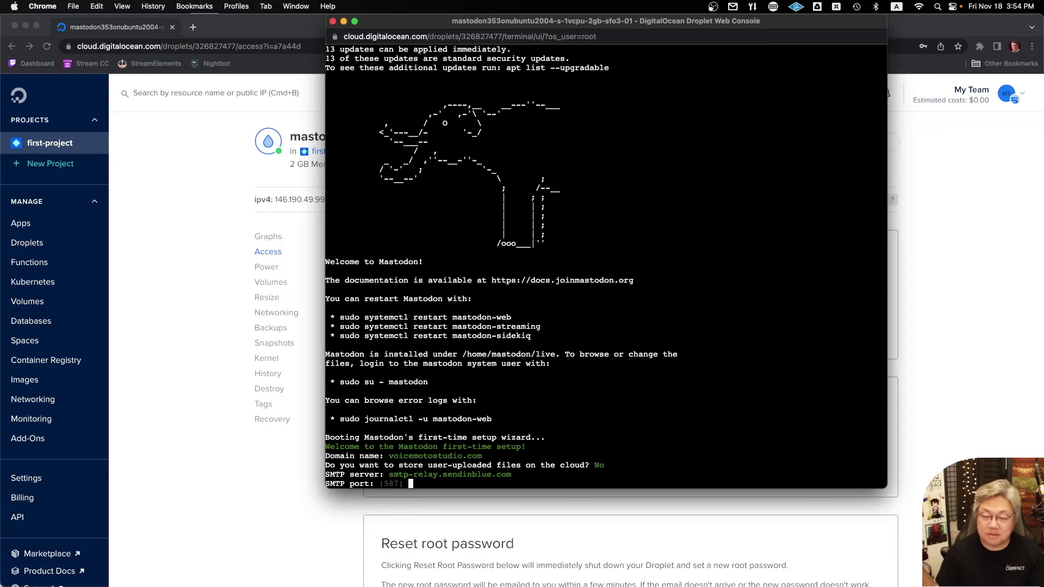
{"action": "key", "text": "super+grave"}
{"action": "left_click", "coordinate": [330, 331]}
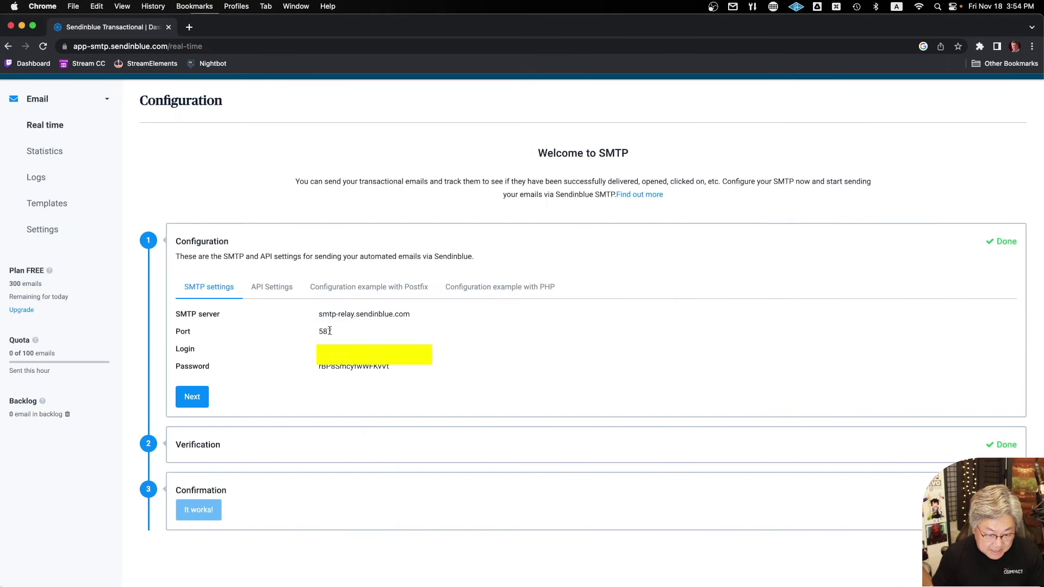
{"action": "double_click", "coordinate": [184, 334]}
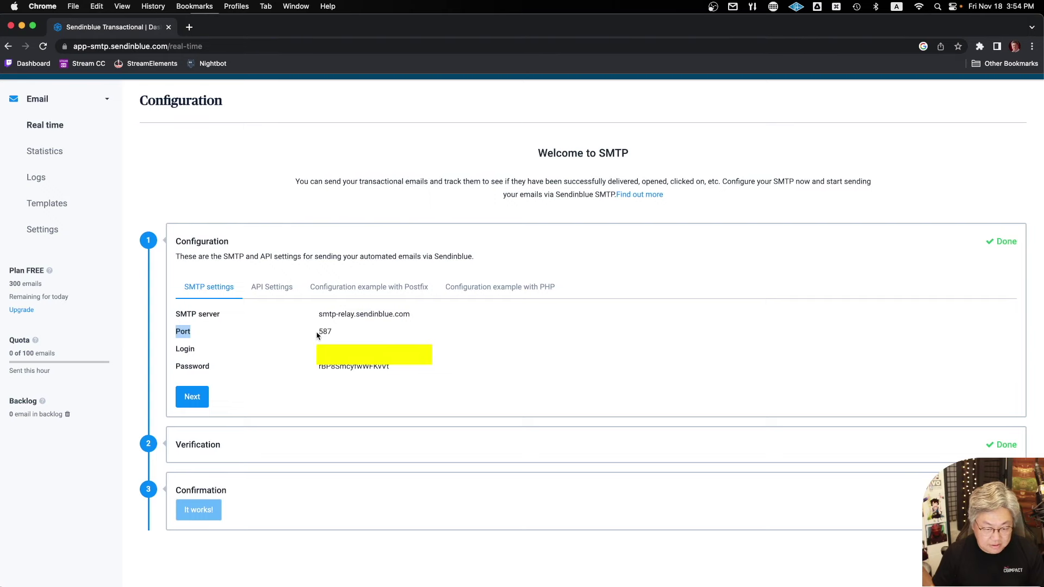
{"action": "double_click", "coordinate": [324, 332]}
{"action": "key", "text": "super+grave"}
{"action": "key", "text": "super+grave"}
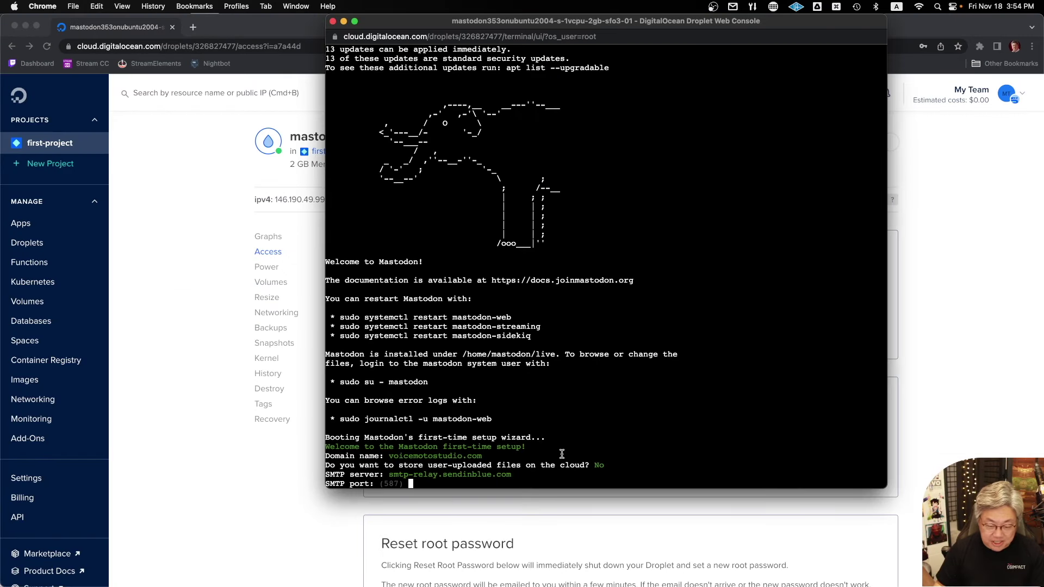
{"action": "type", "text": "8"}
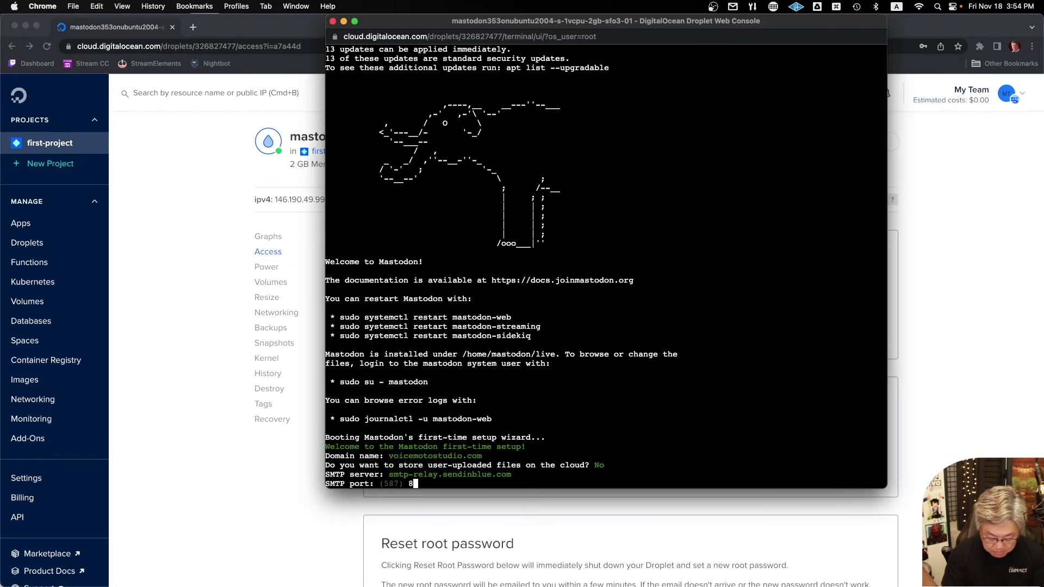
{"action": "key", "text": "BackSpace"}
{"action": "type", "text": "587"}
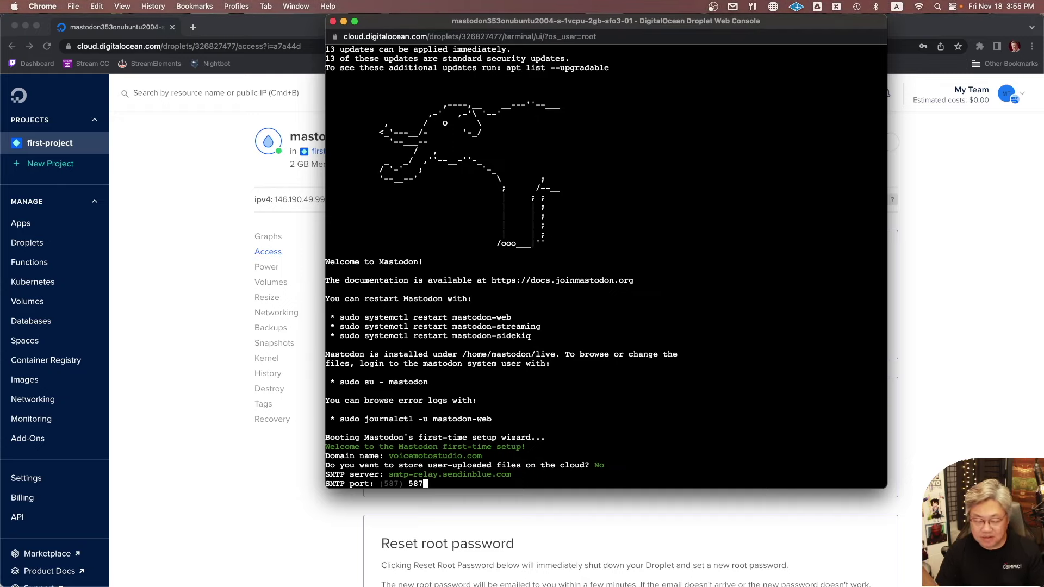
{"action": "key", "text": "Return"}
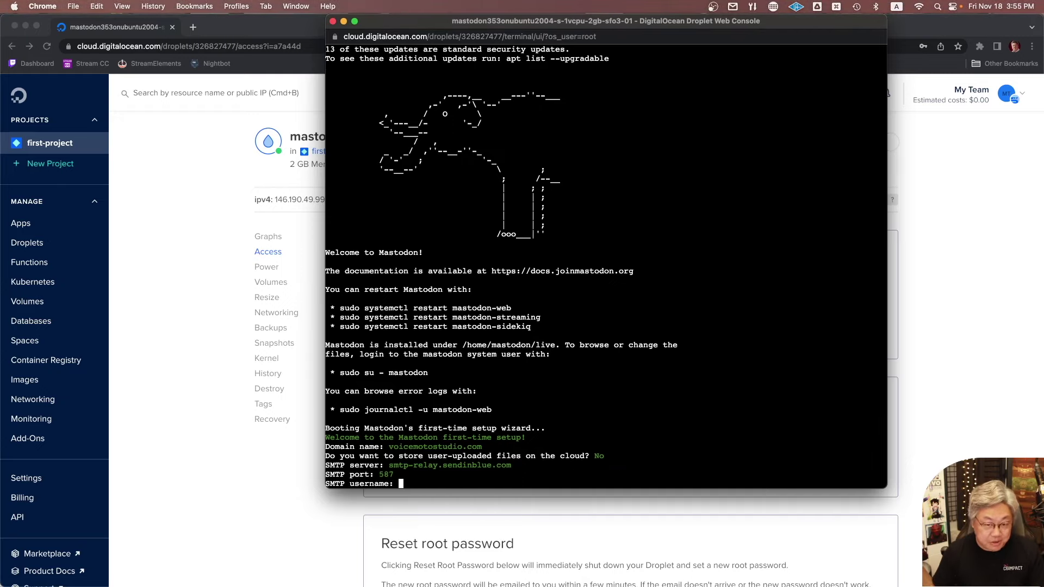
Copy the Sendinblue SMTP login and password into the wizard's username and password prompts.
{"action": "key", "text": "super+grave"}
{"action": "left_click_drag", "start_coordinate": [385, 348], "coordinate": [319, 348]}
{"action": "key", "text": "super+c"}
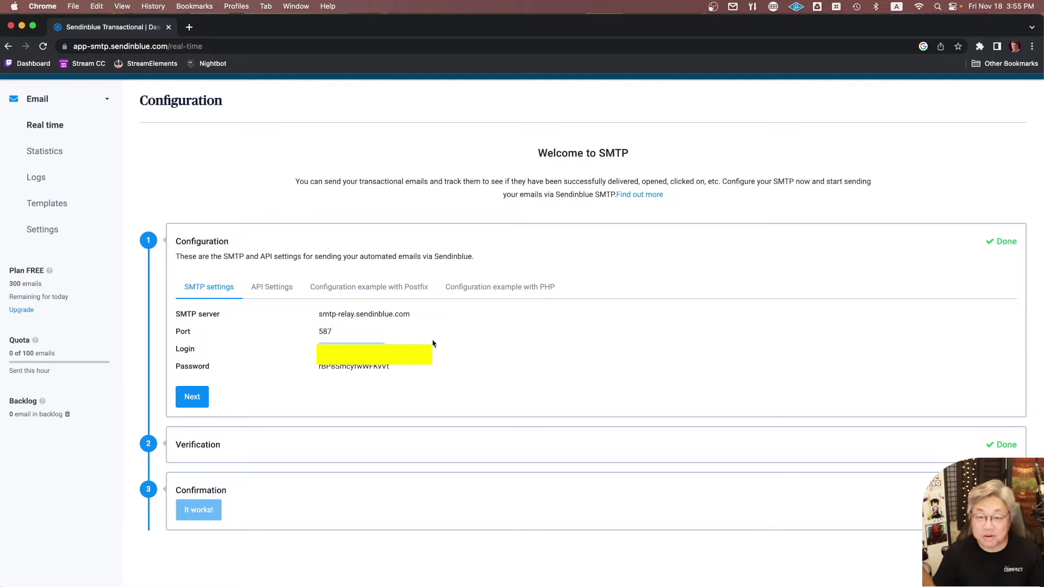
{"action": "key", "text": "super+grave"}
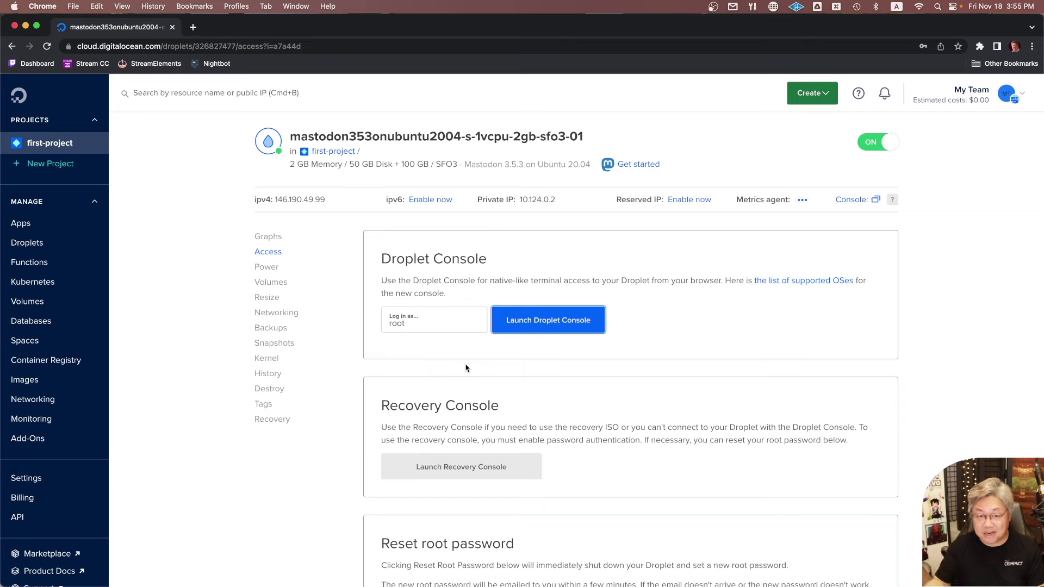
{"action": "key", "text": "super+grave"}
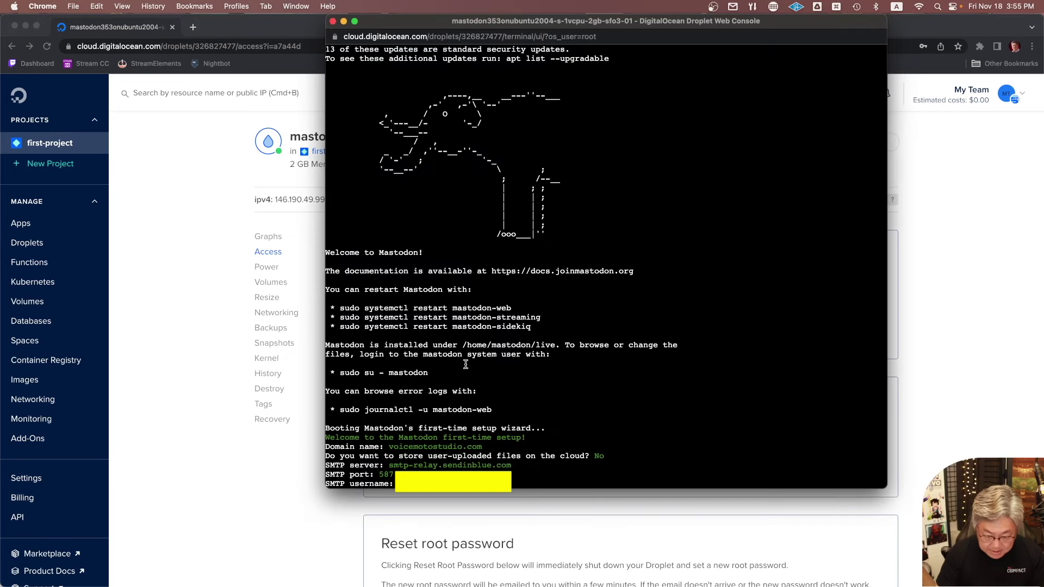
{"action": "key", "text": "Return"}
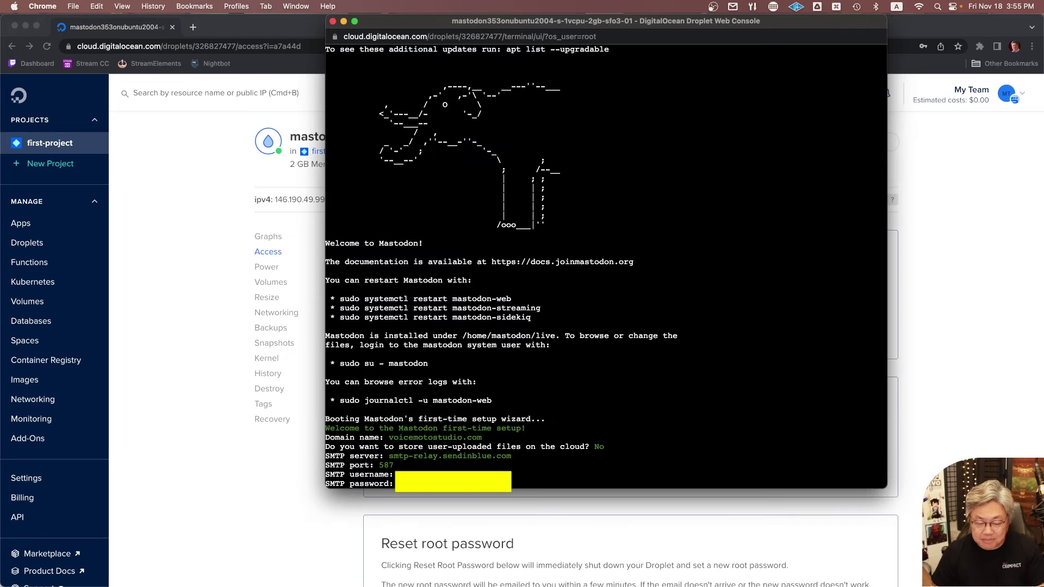
{"action": "key", "text": "super+grave"}
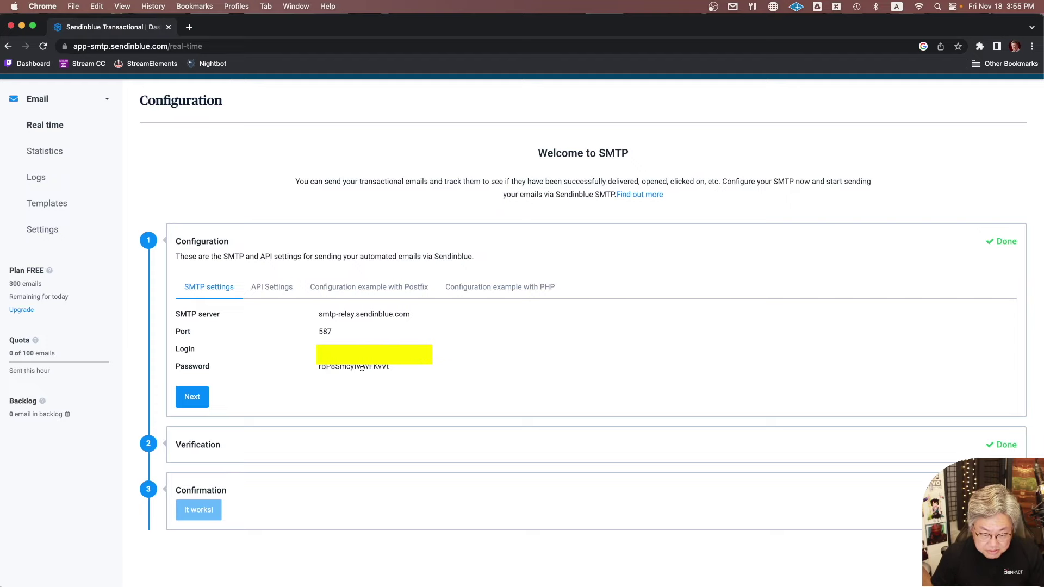
{"action": "double_click", "coordinate": [361, 368]}
{"action": "key", "text": "super+c"}
{"action": "key", "text": "super+grave"}
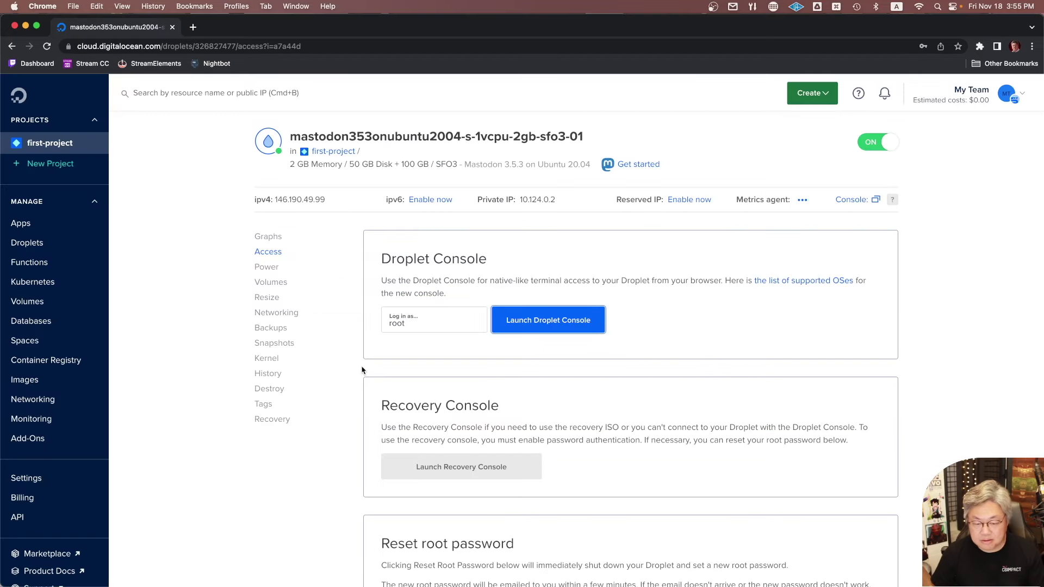
{"action": "key", "text": "super+grave"}
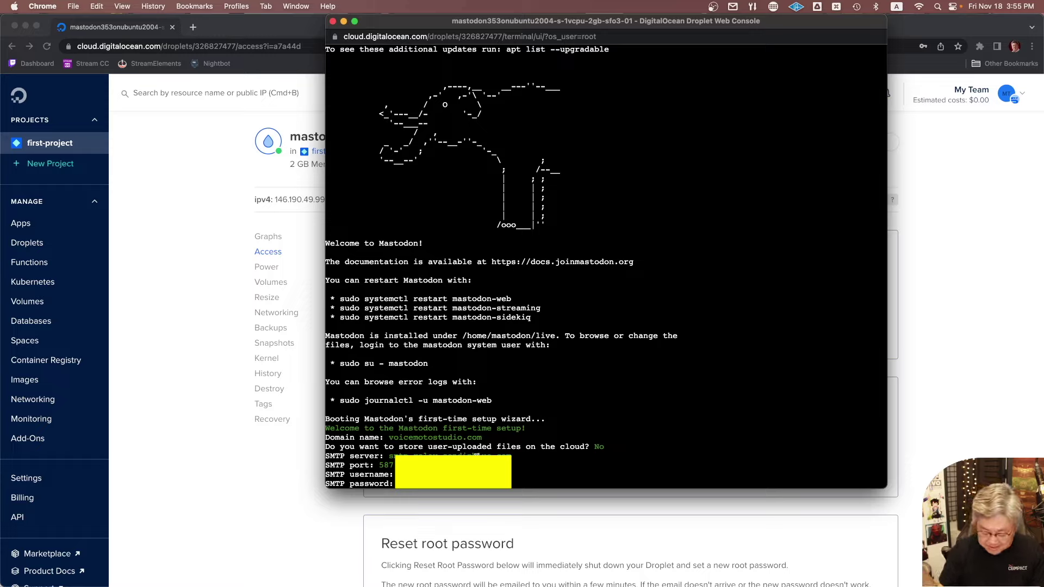
{"action": "key", "text": "Return"}
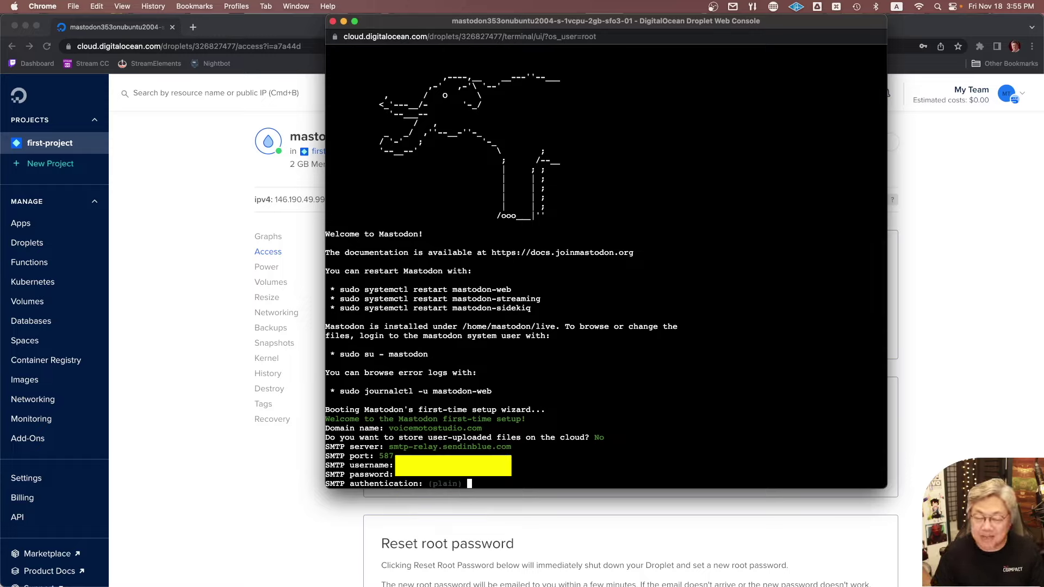
Set SMTP authentication to plain and OpenSSL verify mode to none.
{"action": "type", "text": "plain"}
{"action": "key", "text": "BackSpace"}
{"action": "key", "text": "BackSpace"}
{"action": "key", "text": "BackSpace"}
{"action": "key", "text": "BackSpace"}
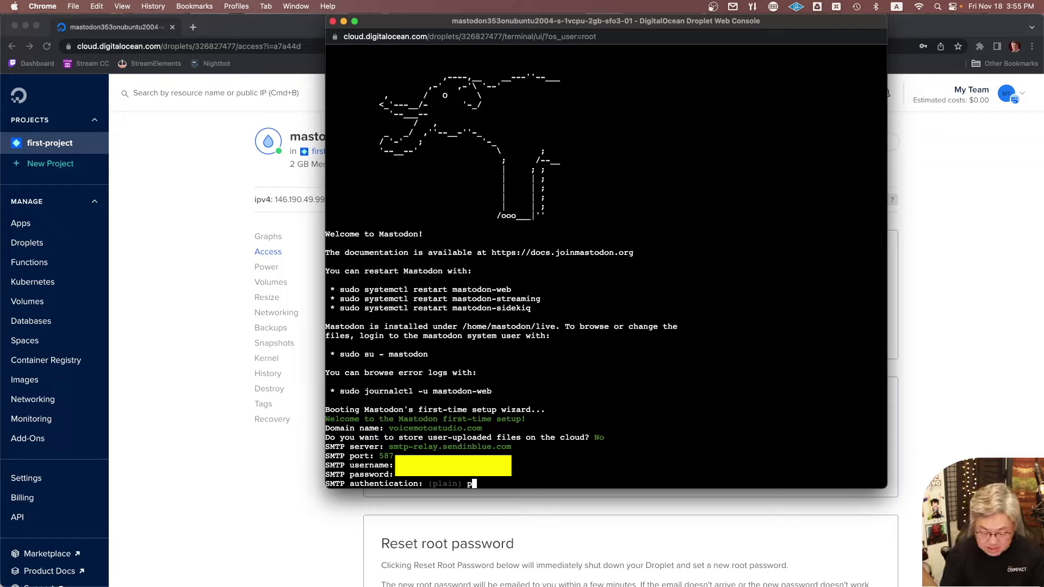
{"action": "type", "text": "lain"}
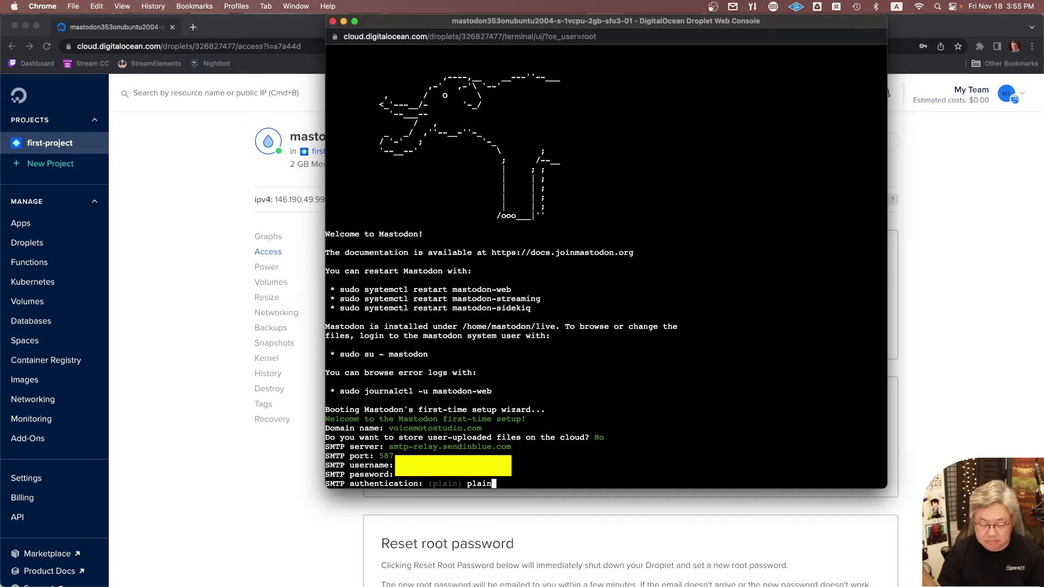
{"action": "key", "text": "Return"}
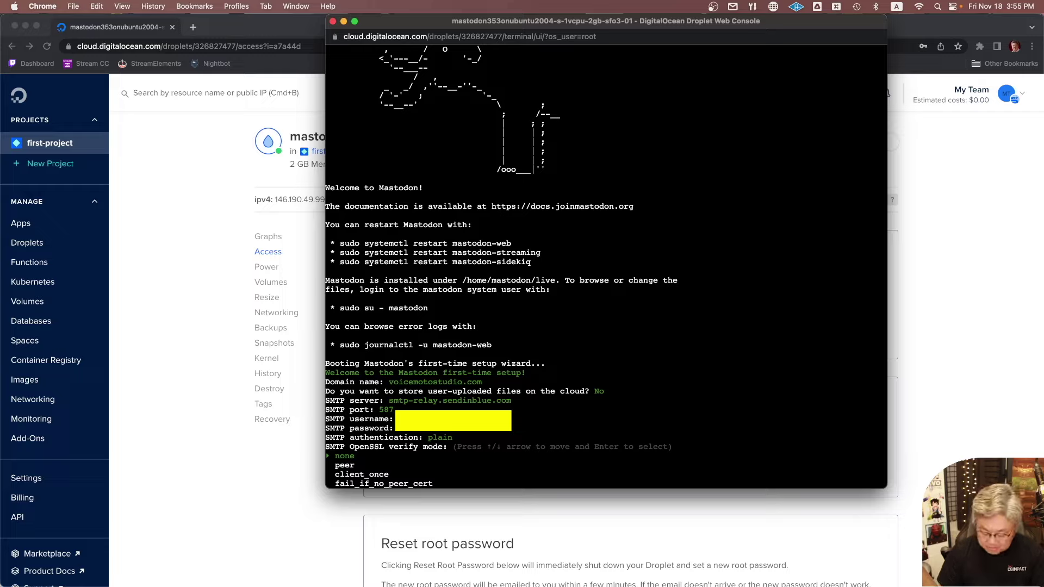
{"action": "key", "text": "Return"}
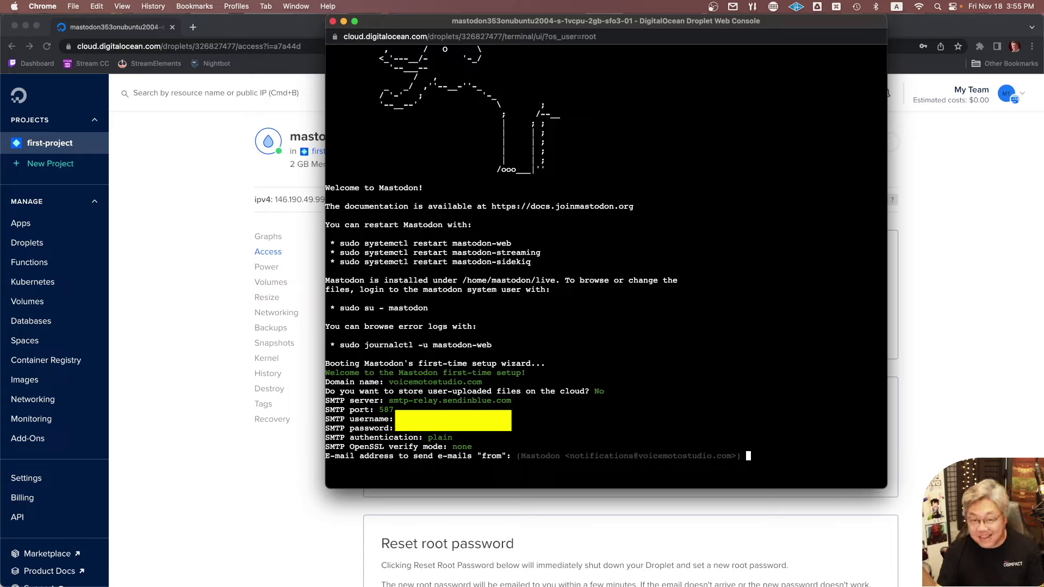
Set the from address to the Sendinblue Notifications sender's address.
{"action": "type", "text": "Notifications <"}
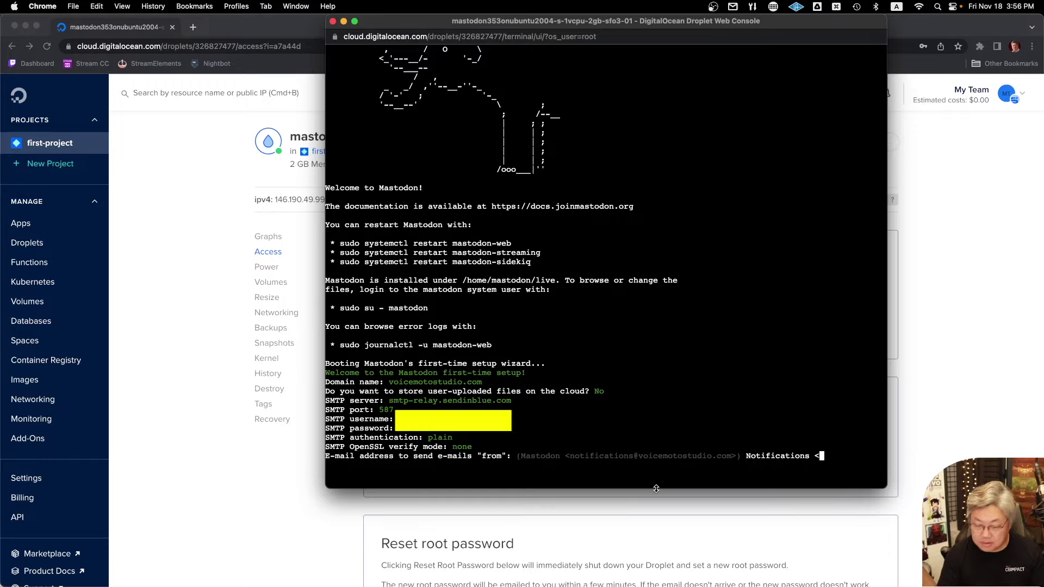
{"action": "key", "text": "super+grave"}
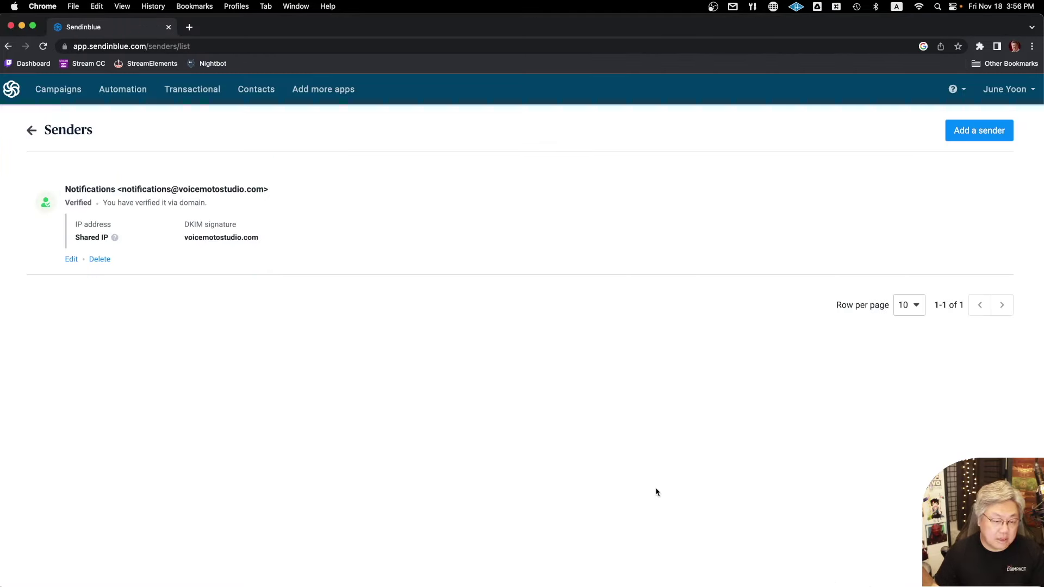
{"action": "left_click_drag", "start_coordinate": [121, 190], "coordinate": [272, 195]}
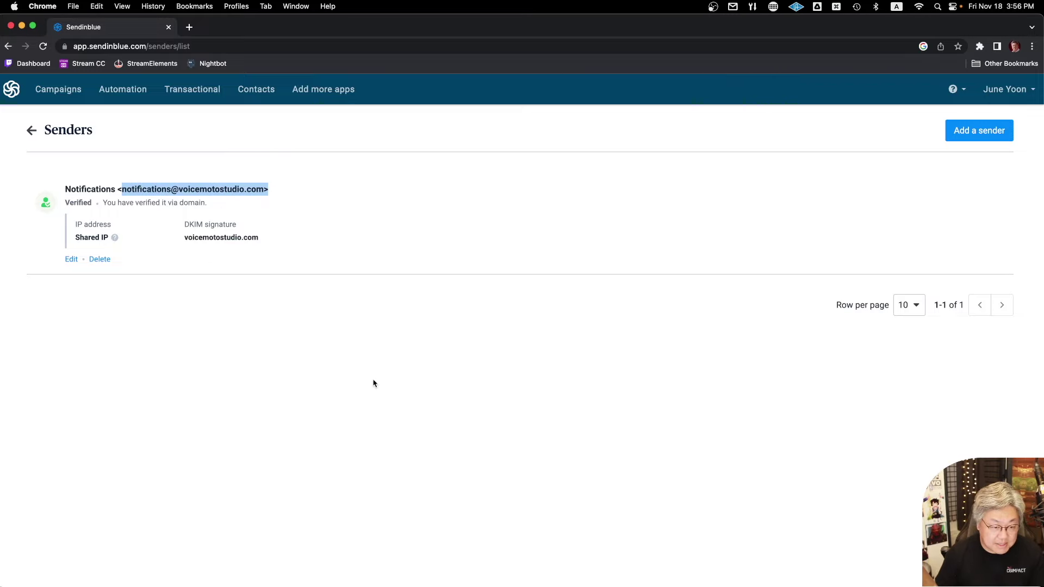
{"action": "key", "text": "super+grave"}
{"action": "key", "text": "super+grave"}
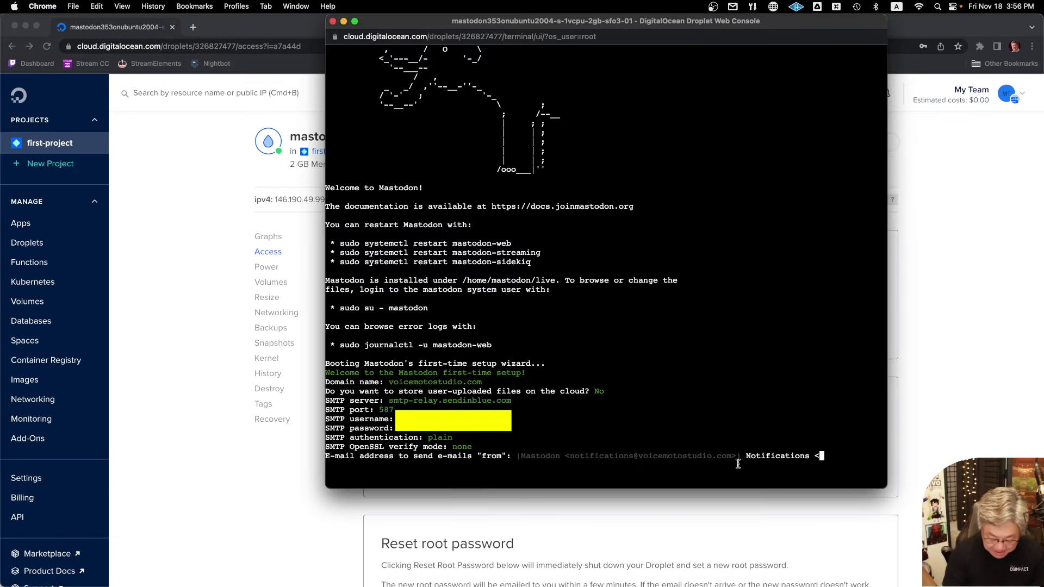
{"action": "key", "text": "super+v"}
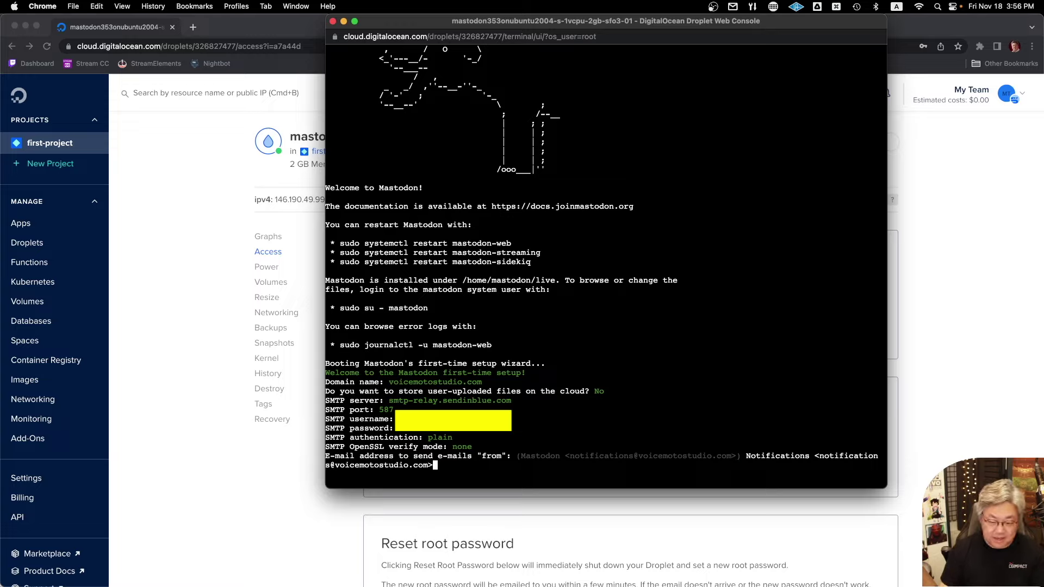
{"action": "key", "text": "Return"}
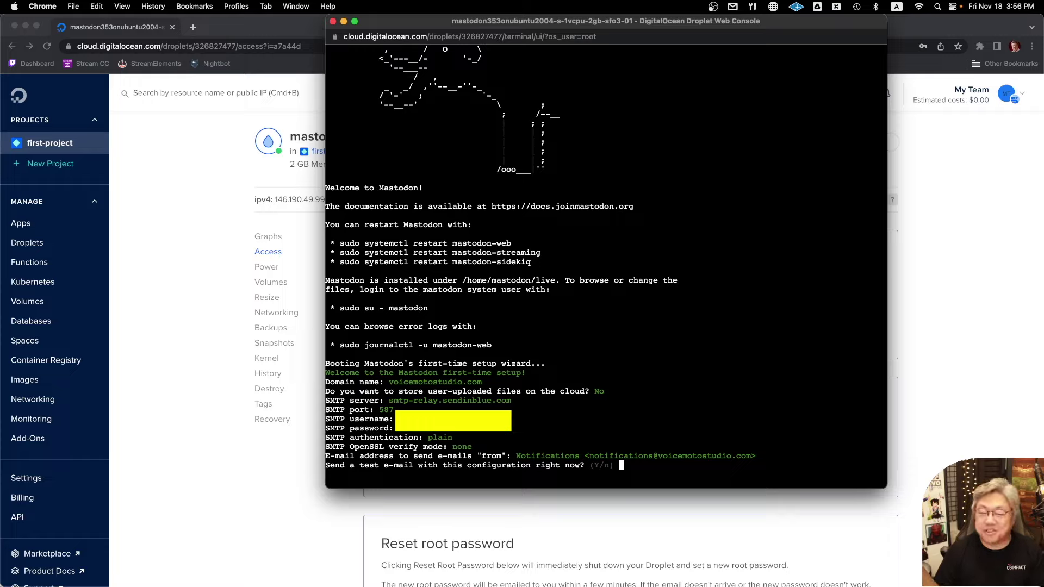
Send a test e-mail now to the test recipient's e-mail address.
{"action": "type", "text": "y"}
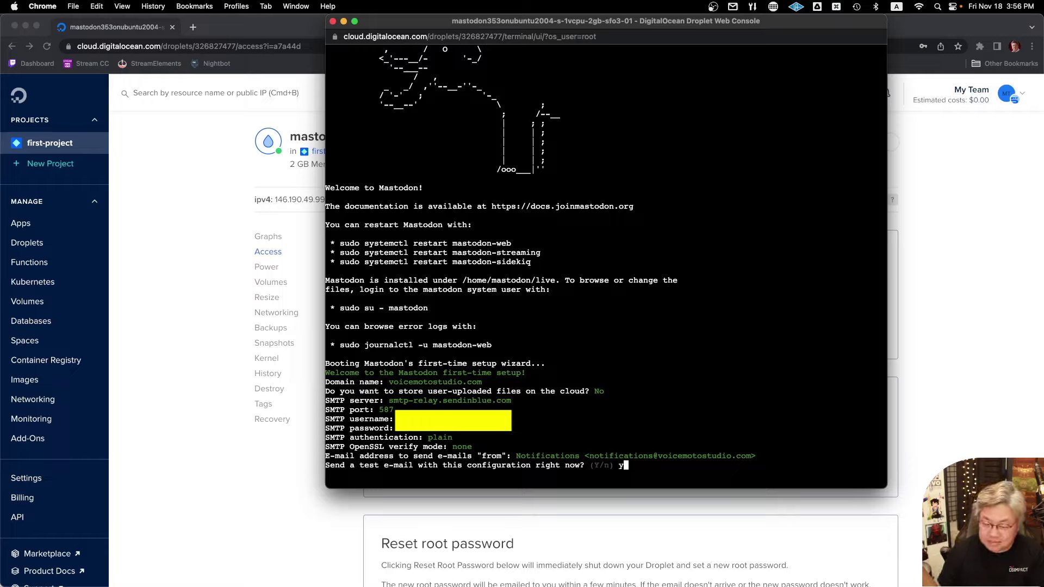
{"action": "key", "text": "Return"}
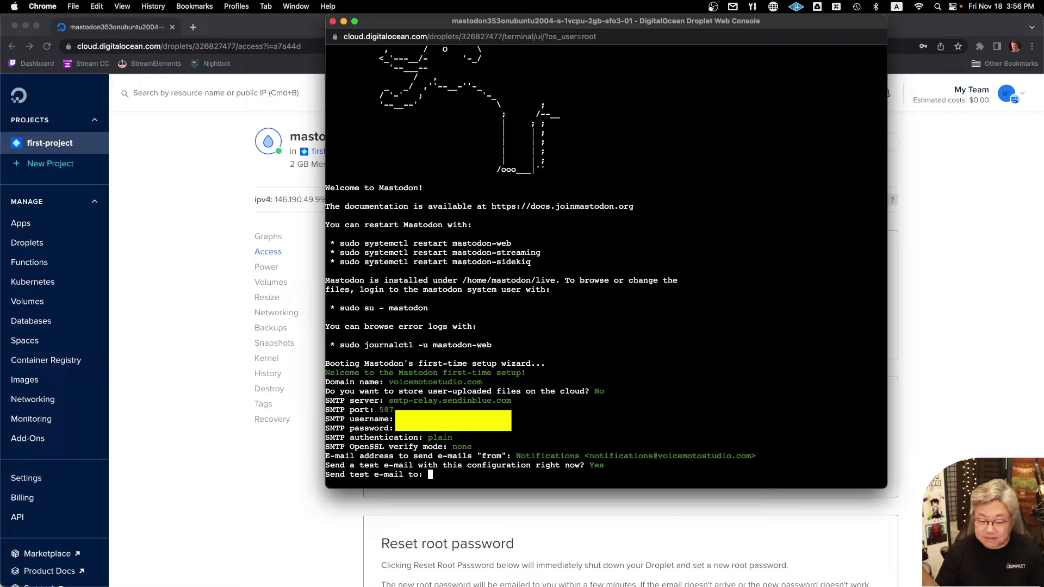
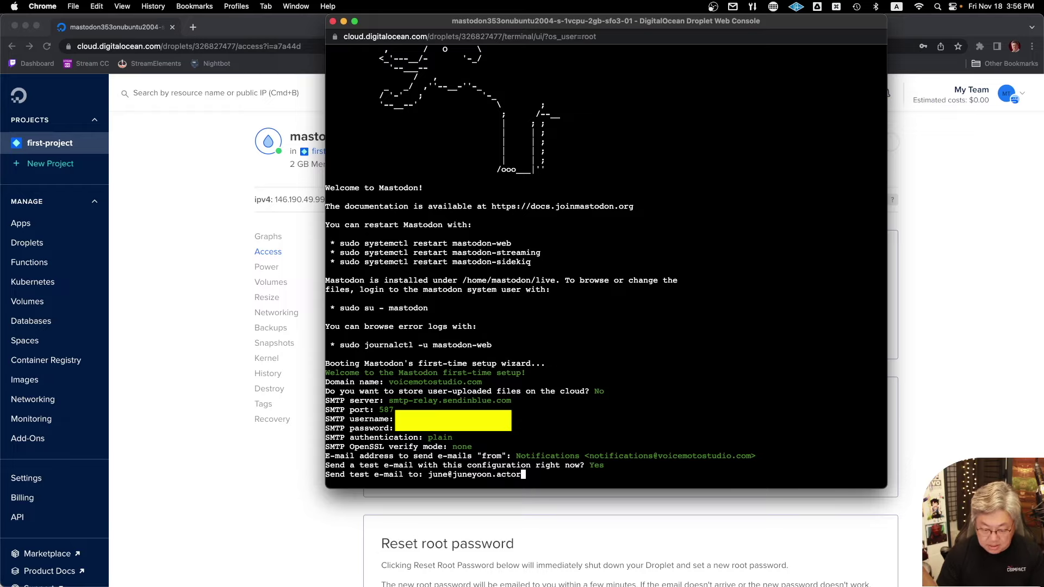
{"action": "key", "text": "Return"}
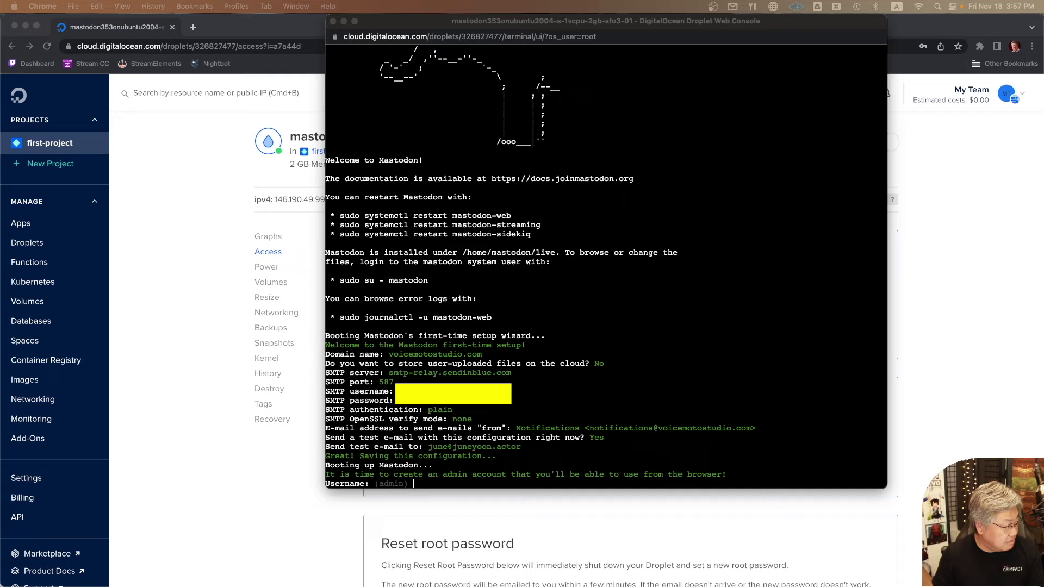
{"action": "key", "text": "super+Tab"}
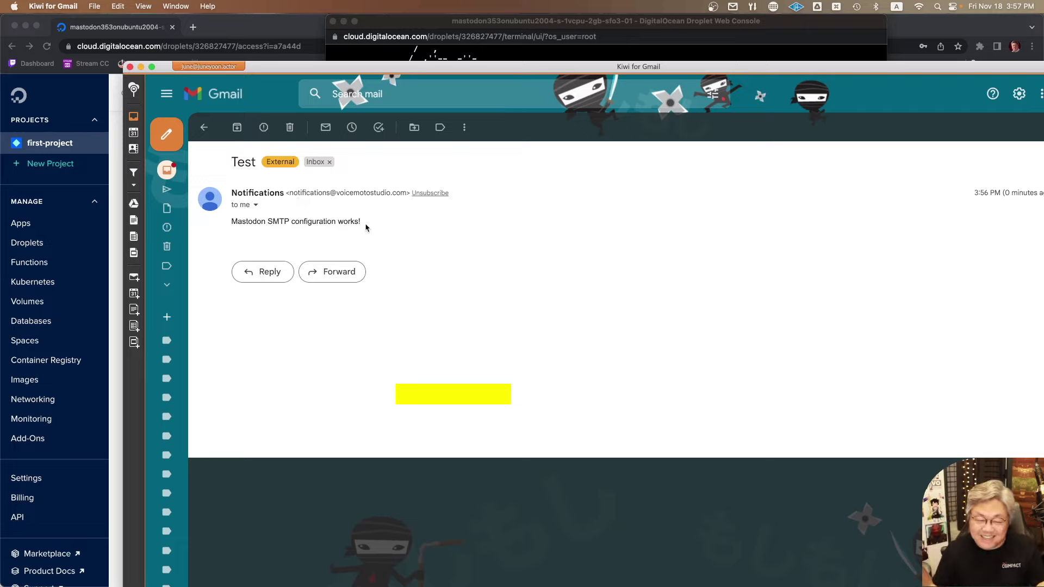
{"action": "double_click", "coordinate": [608, 67]}
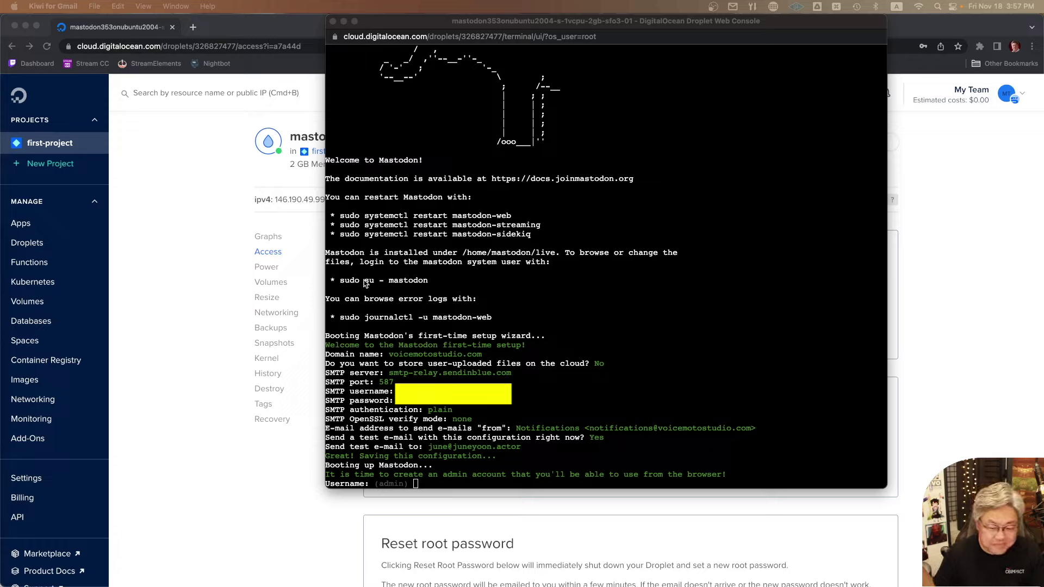
Enter the admin username and paste the admin account's e-mail address into the wizard.
{"action": "left_click", "coordinate": [454, 483]}
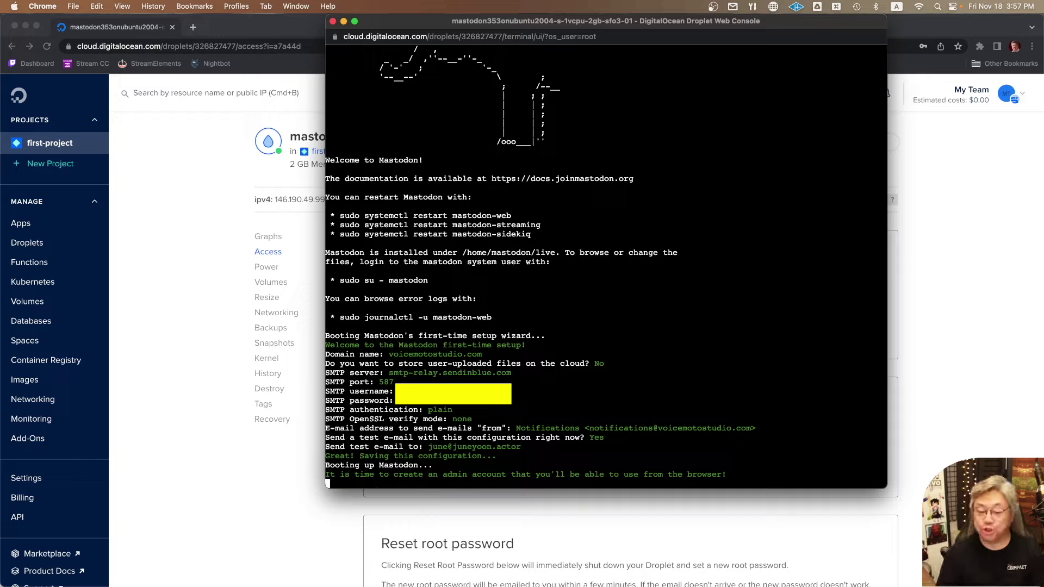
{"action": "type", "text": "June"}
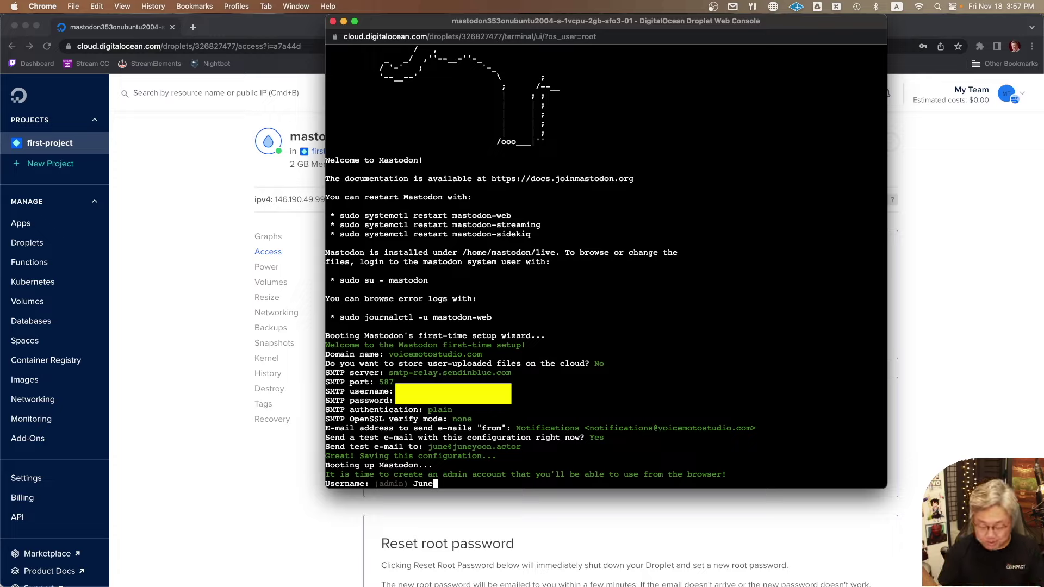
{"action": "key", "text": "Return"}
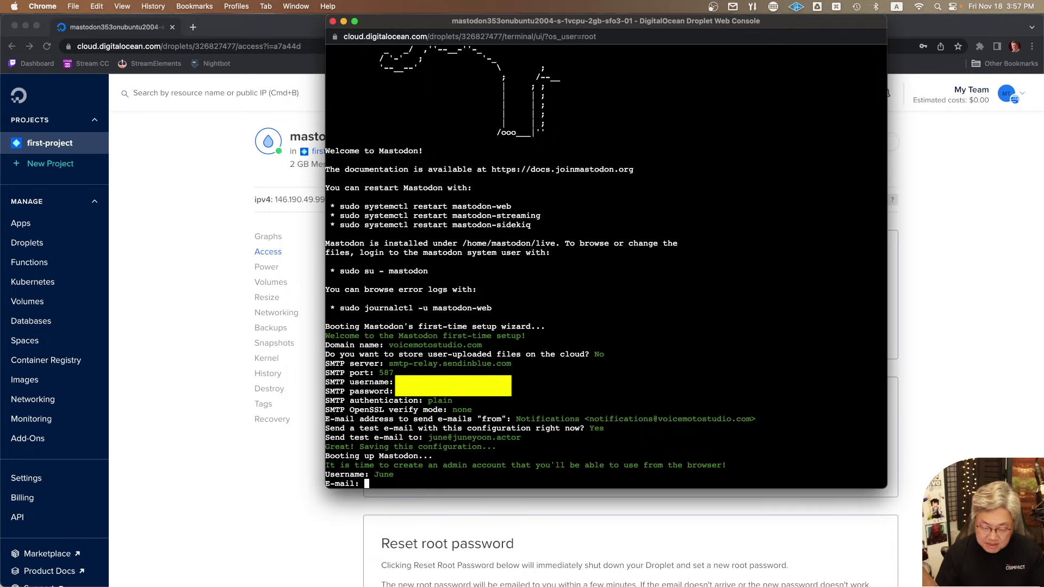
{"action": "type", "text": "june"}
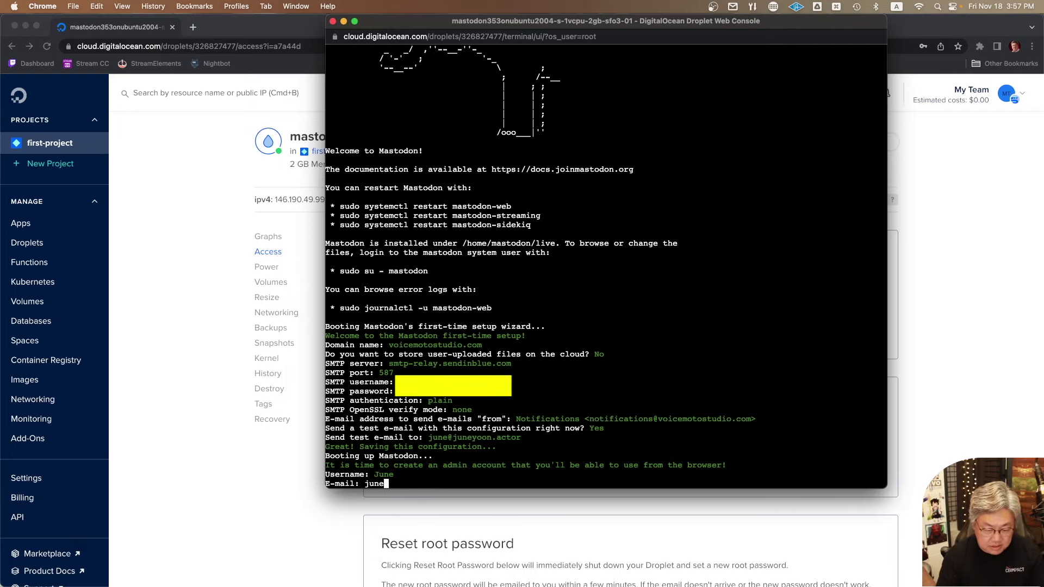
{"action": "key", "text": "BackSpace"}
{"action": "key", "text": "BackSpace"}
{"action": "key", "text": "BackSpace"}
{"action": "key", "text": "BackSpace"}
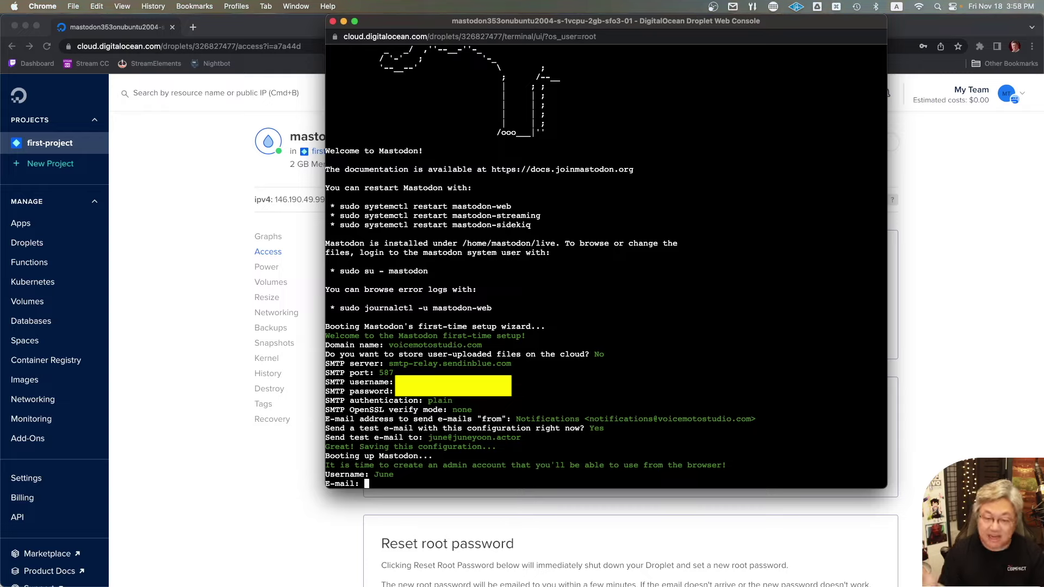
{"action": "key", "text": "super+v"}
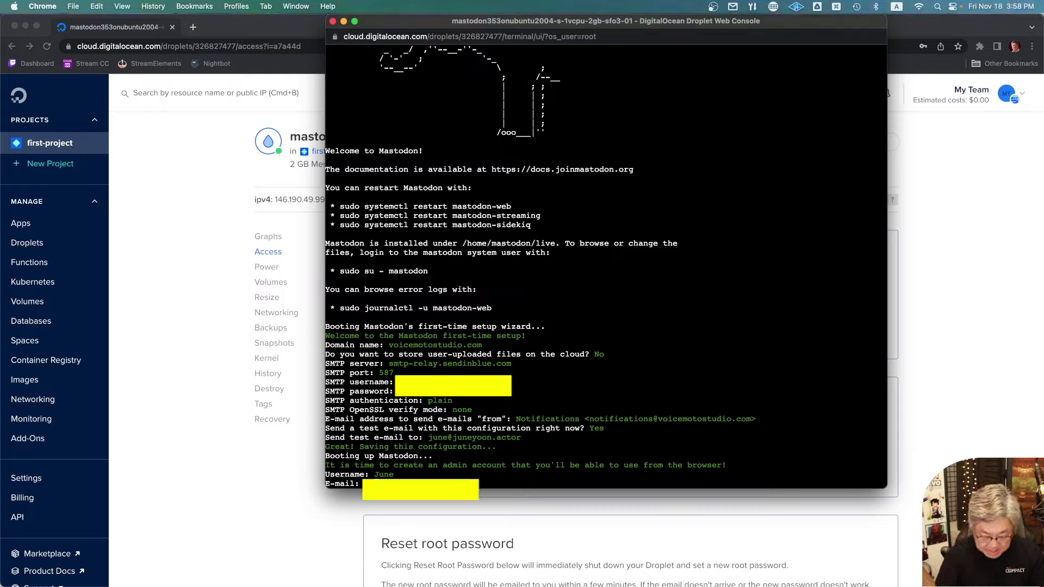
Submit the admin e-mail, save the generated admin password, and paste a certificate-notice e-mail.
{"action": "key", "text": "Return"}
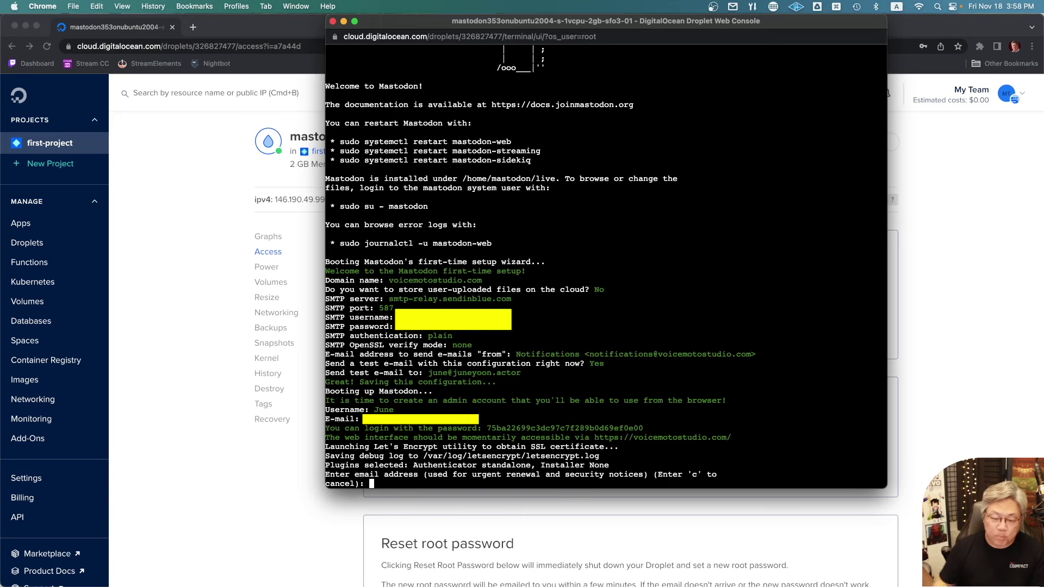
{"action": "left_click_drag", "start_coordinate": [648, 428], "coordinate": [487, 427]}
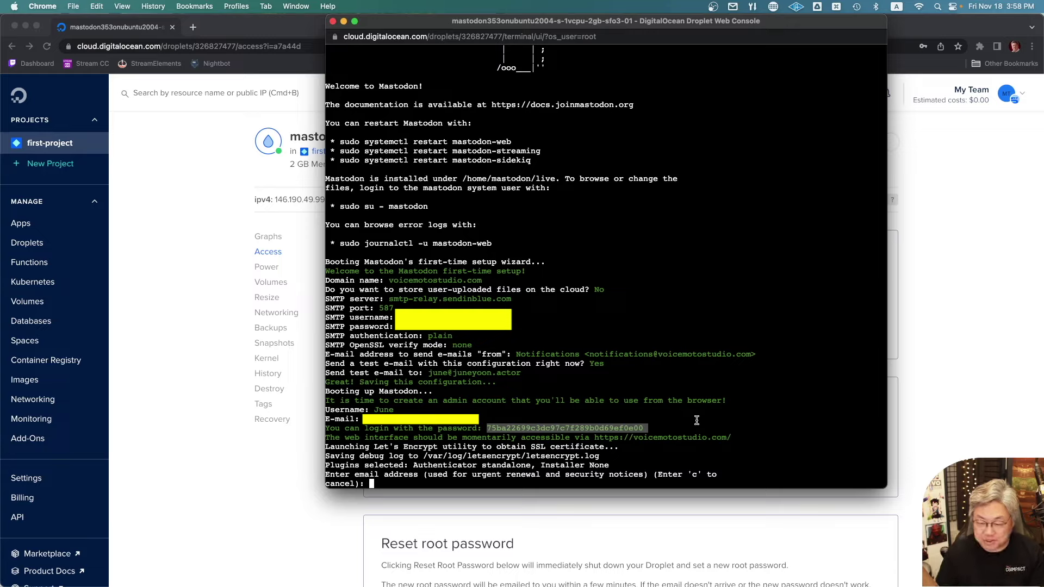
{"action": "left_click", "coordinate": [652, 428]}
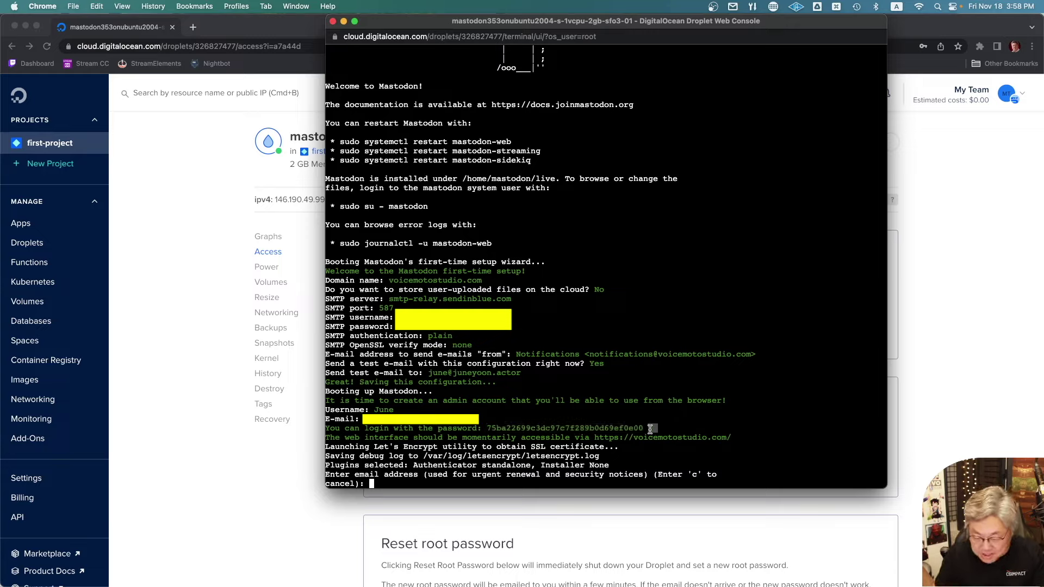
{"action": "left_click_drag", "start_coordinate": [489, 430], "coordinate": [629, 427]}
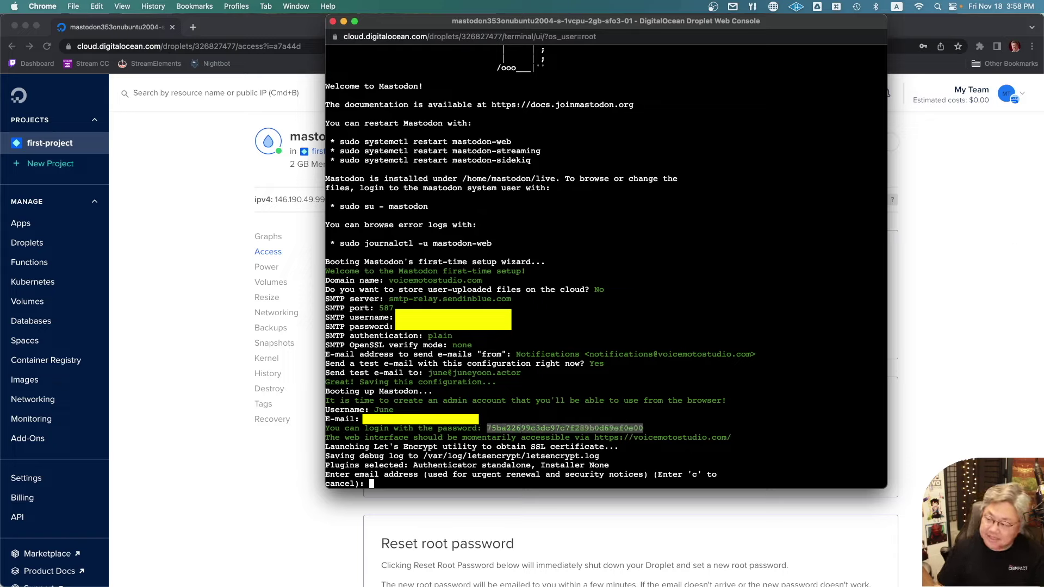
{"action": "key", "text": "super+Tab"}
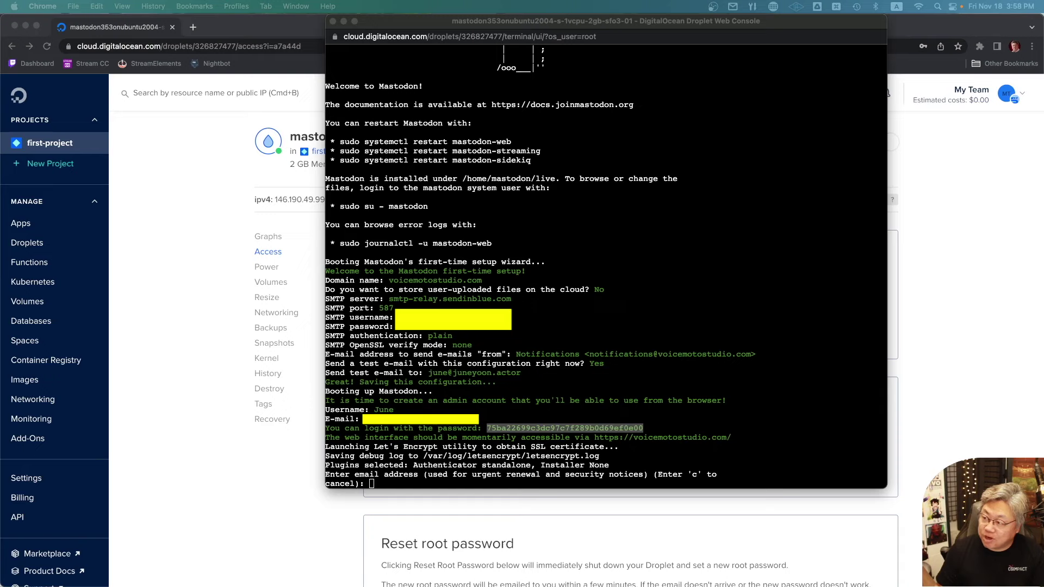
{"action": "key", "text": "super+Tab"}
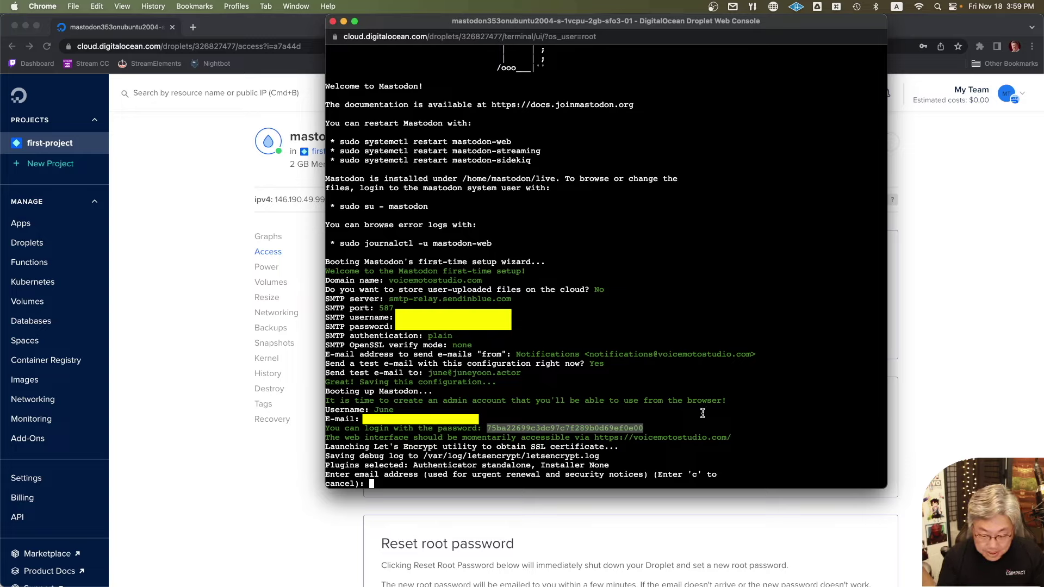
{"action": "key", "text": "super+v"}
Submit the renewal e-mail and decline EFF sharing to issue the voicemotostudio.com certificate.
{"action": "key", "text": "Return"}
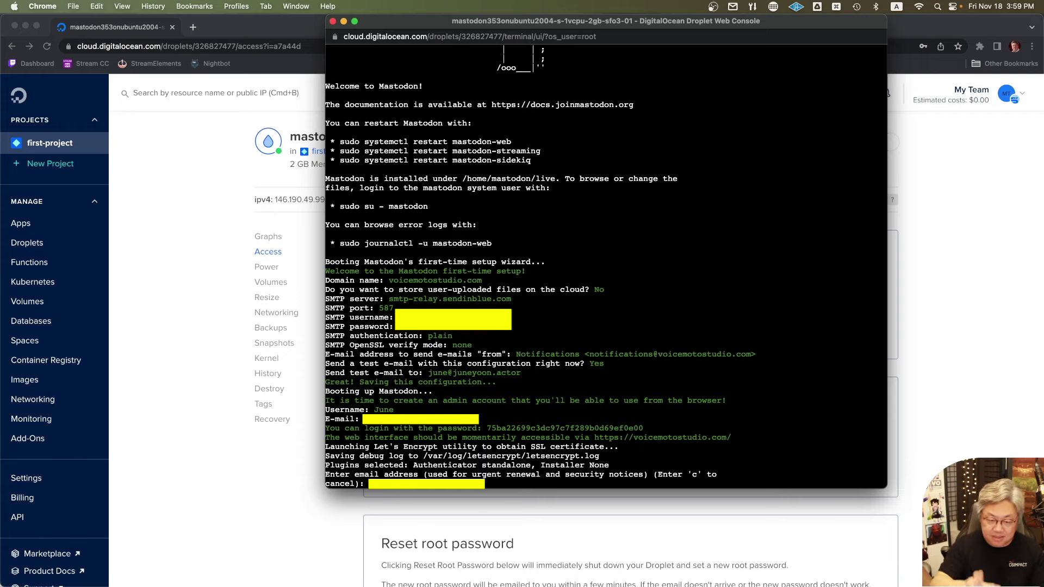
{"action": "key", "text": "Return"}
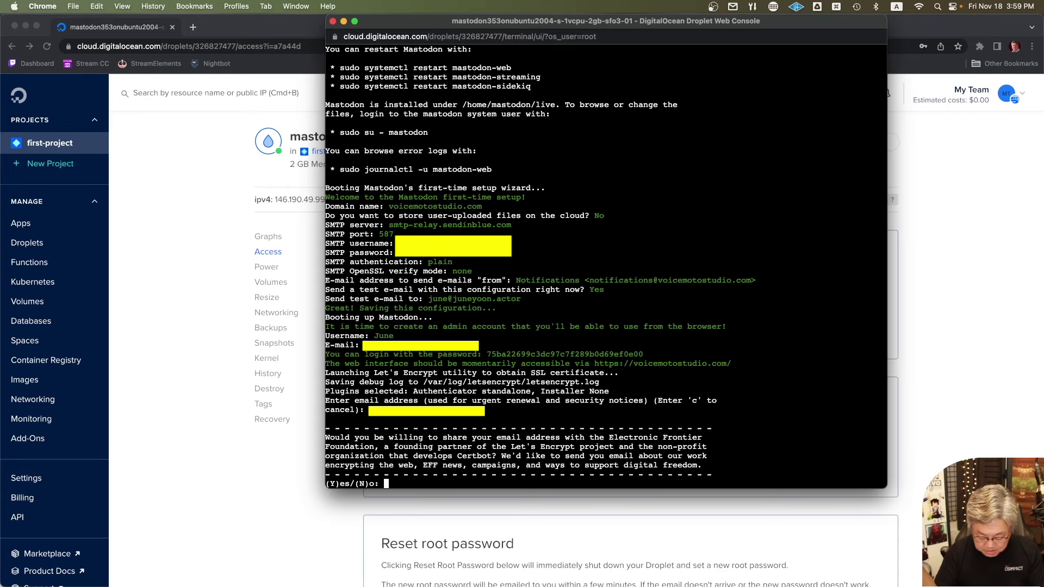
{"action": "type", "text": "n"}
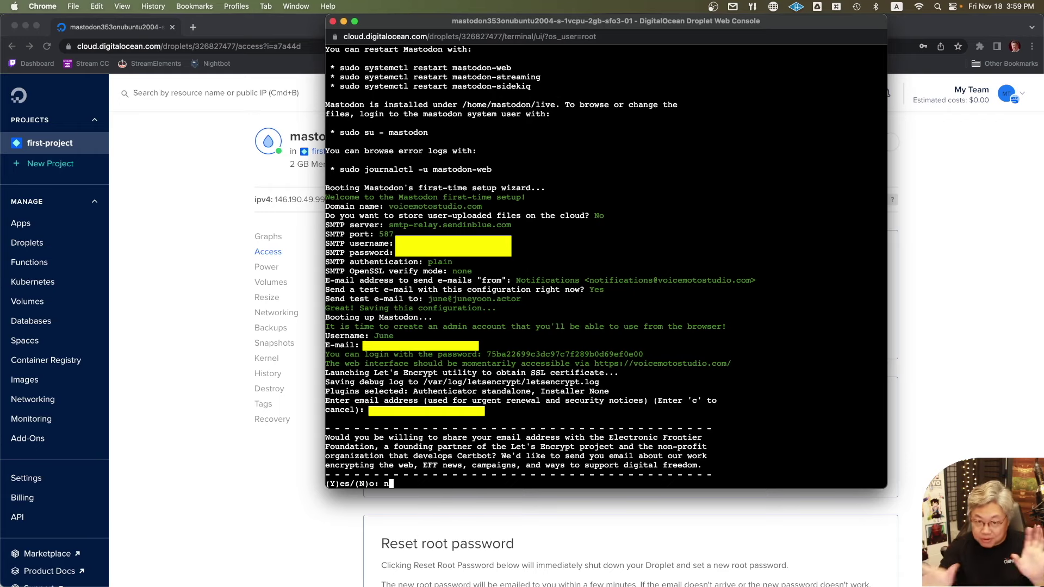
{"action": "key", "text": "Return"}
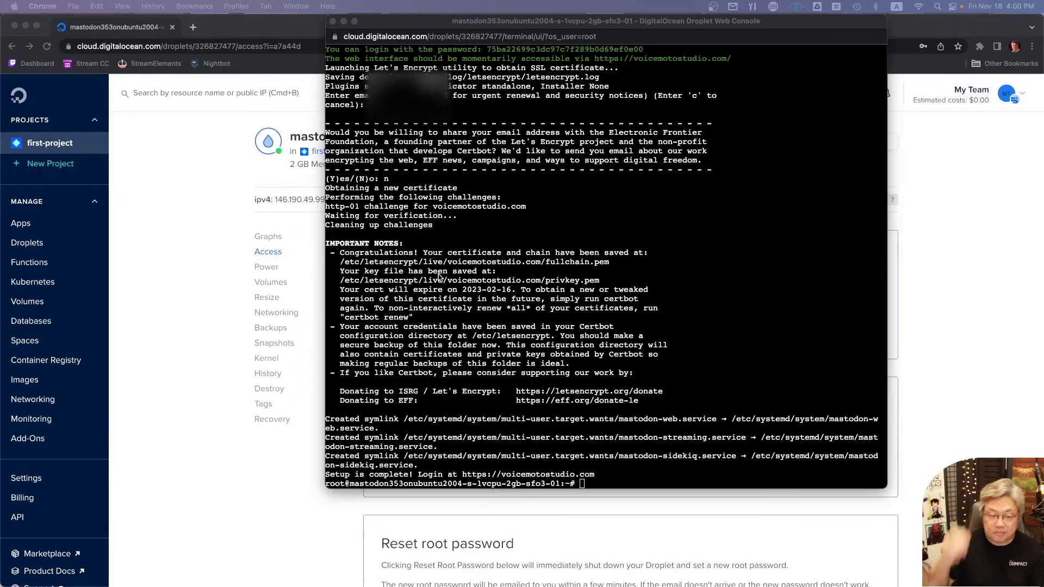
Load voicemotostudio.com in a new Chrome tab.
{"action": "left_click", "coordinate": [294, 30]}
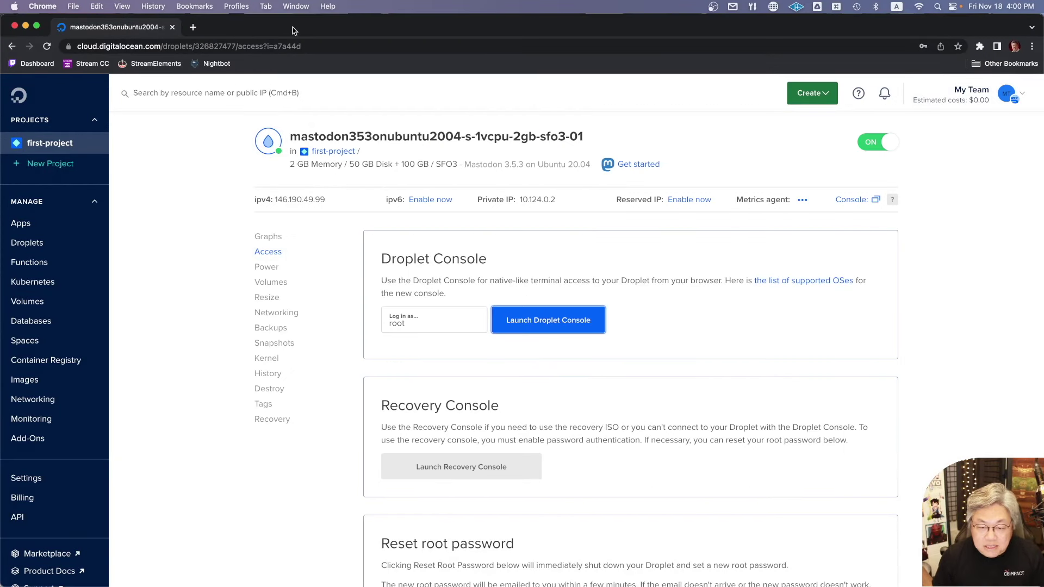
{"action": "key", "text": "super+t"}
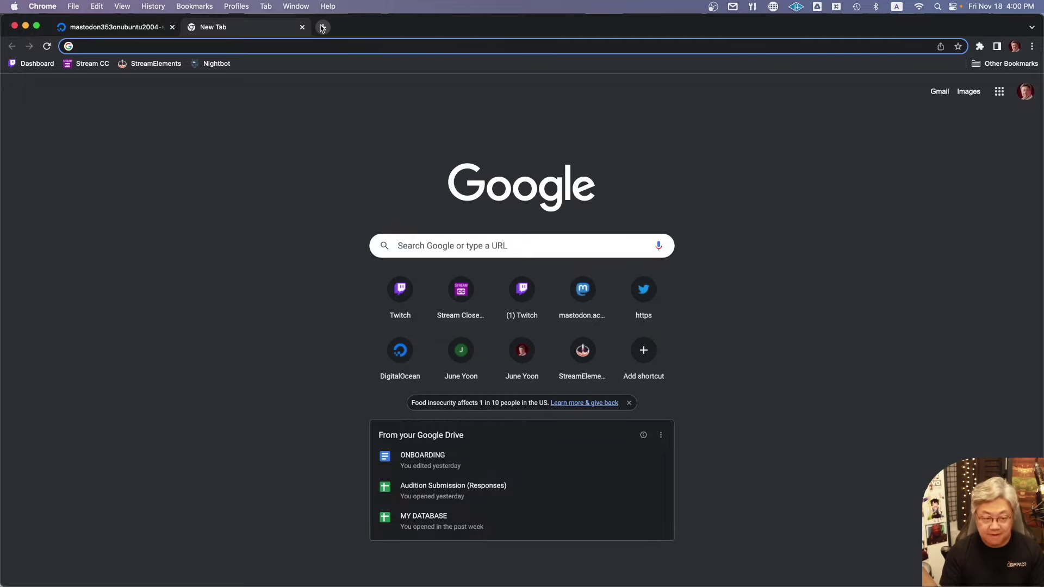
{"action": "type", "text": "voicemotostu"}
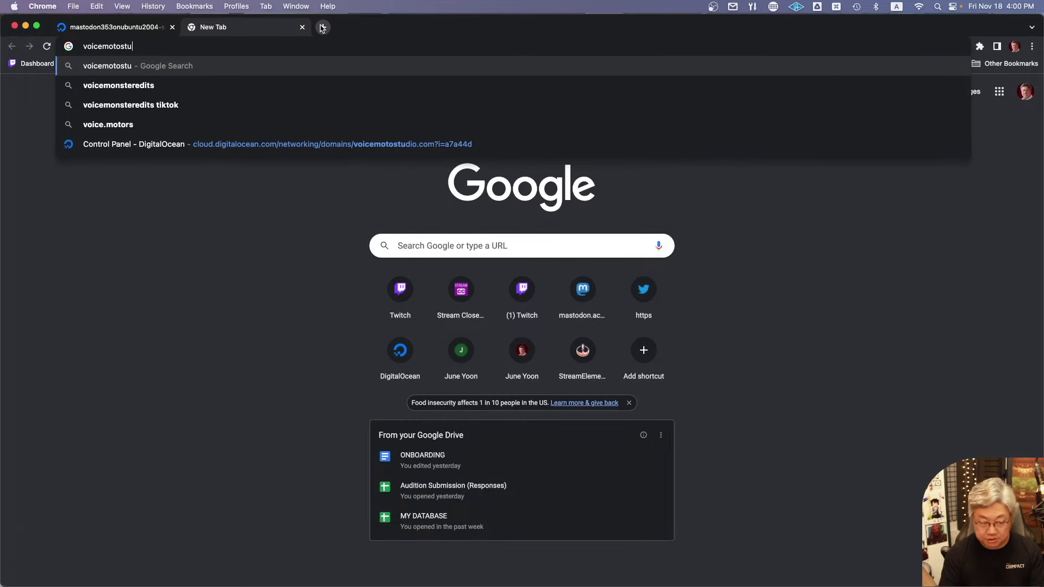
{"action": "type", "text": "dio.co"}
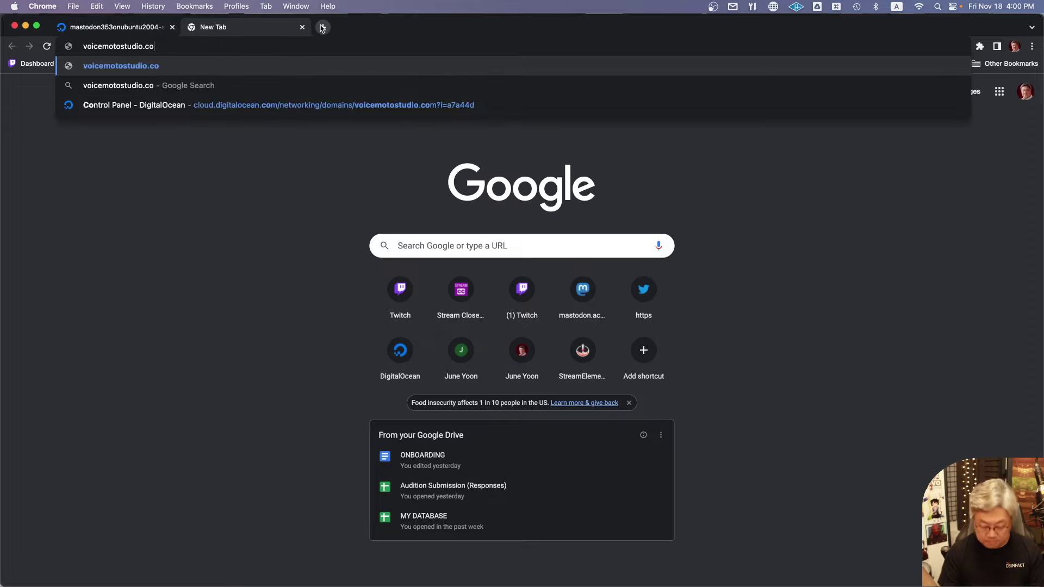
{"action": "type", "text": "m"}
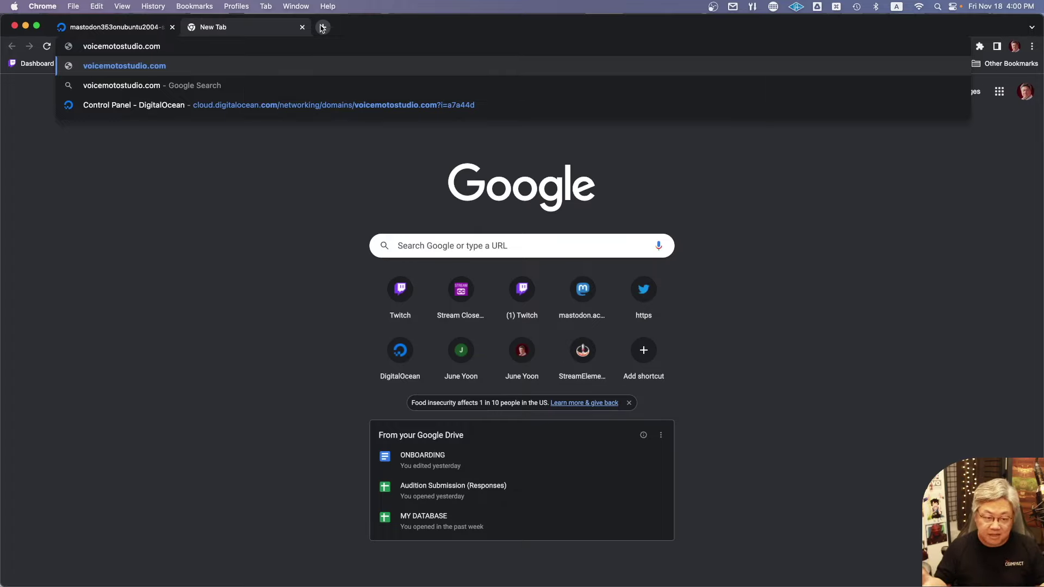
{"action": "key", "text": "Return"}
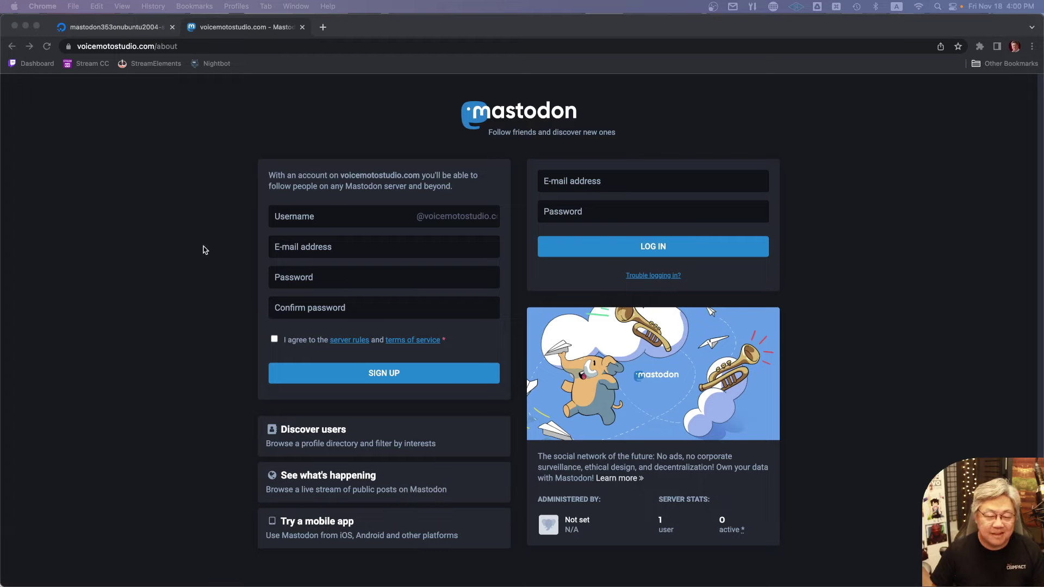
Log in with the admin e-mail and password, declining the save-password and notification prompts.
{"action": "left_click", "coordinate": [669, 183]}
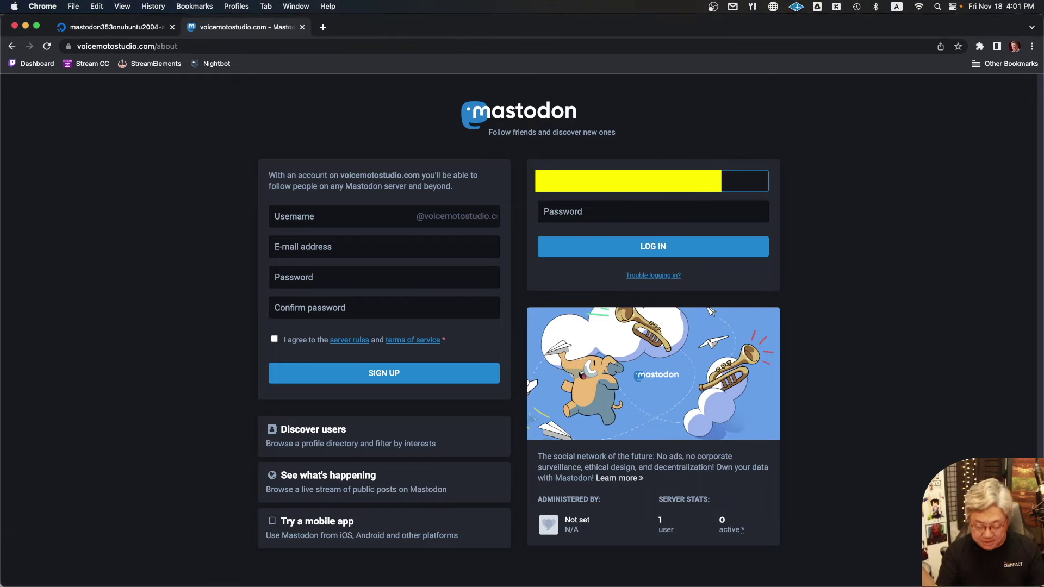
{"action": "type", "text": "•"}
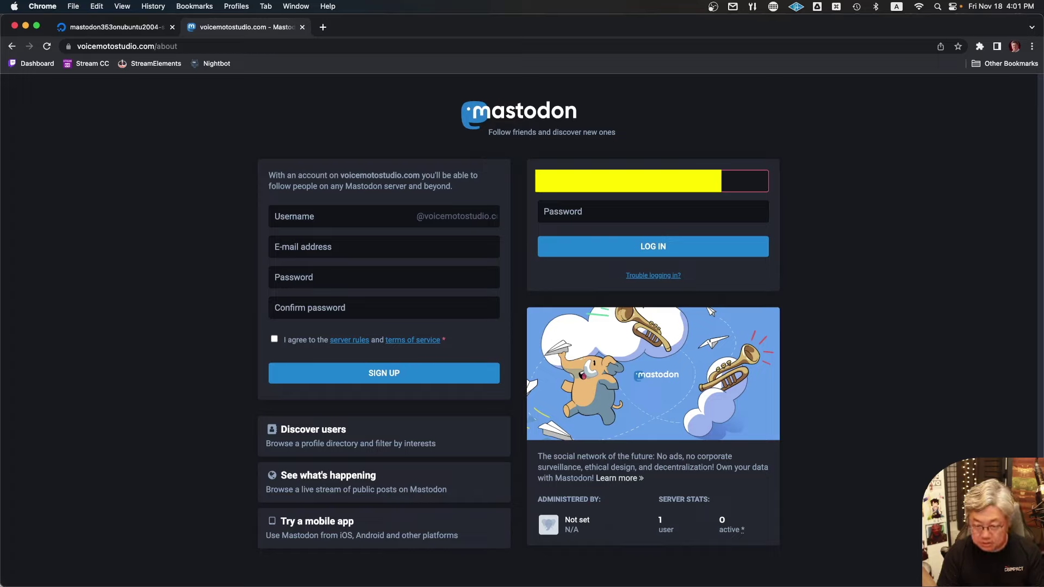
{"action": "key", "text": "Tab"}
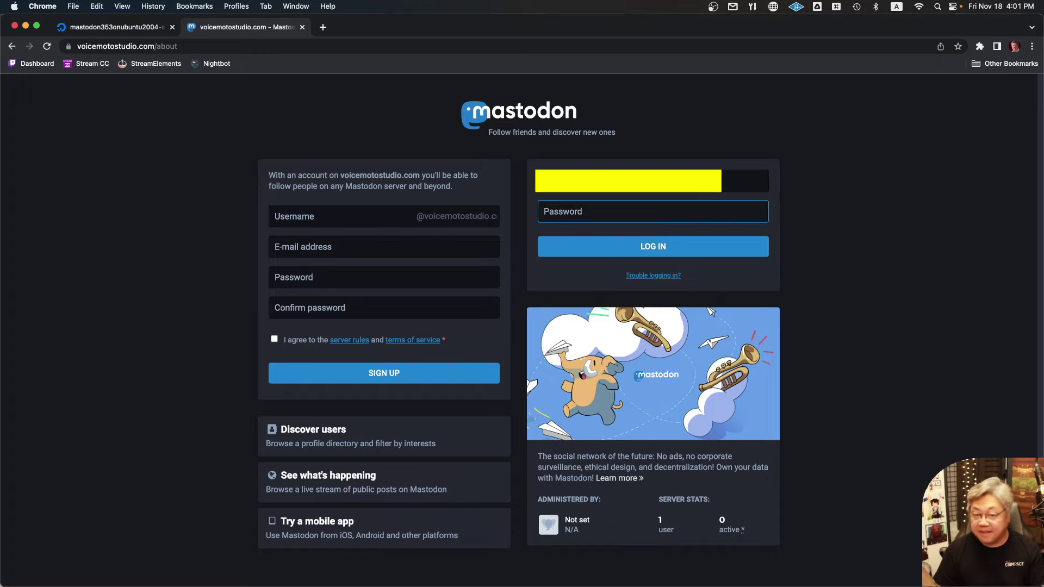
{"action": "key", "text": "super+Tab"}
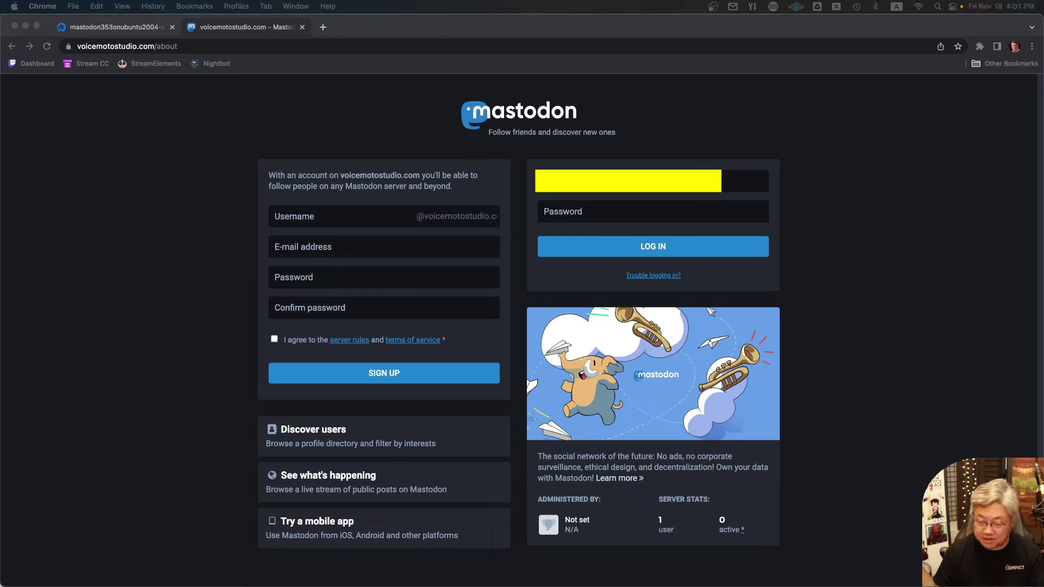
{"action": "left_click", "coordinate": [587, 211]}
{"action": "key", "text": "super+v"}
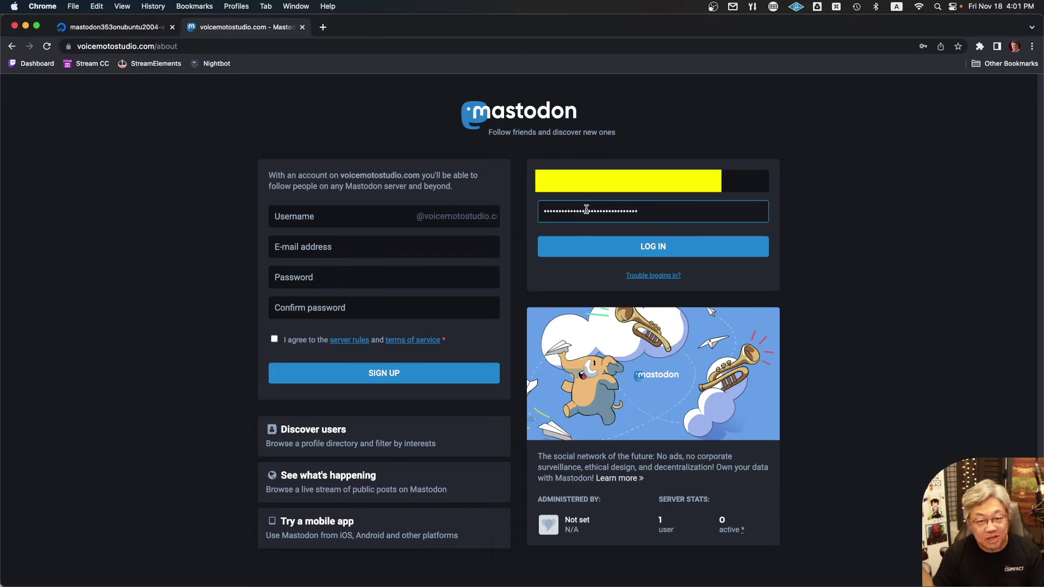
{"action": "left_click", "coordinate": [652, 253]}
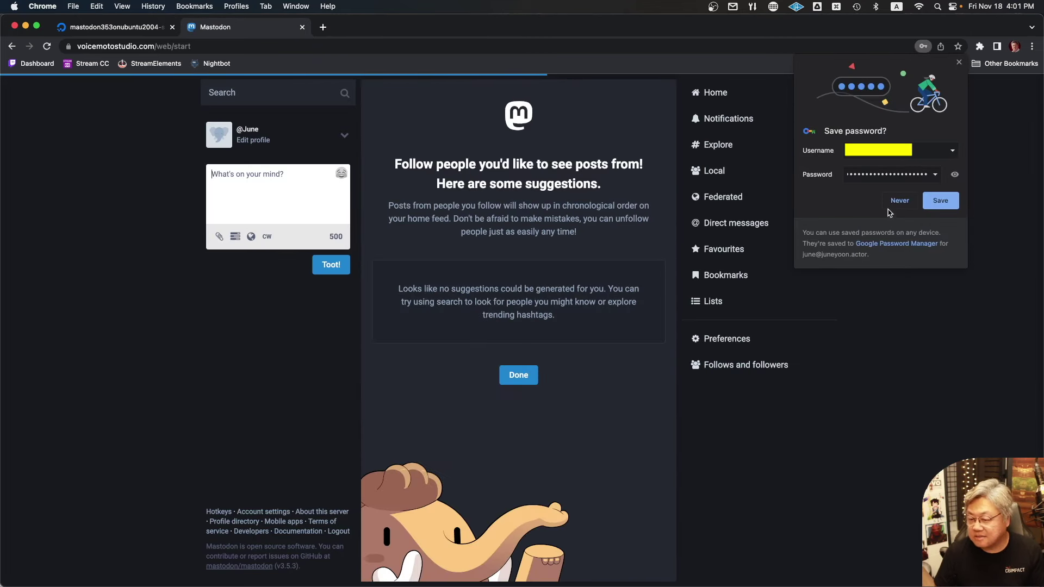
{"action": "left_click", "coordinate": [900, 202]}
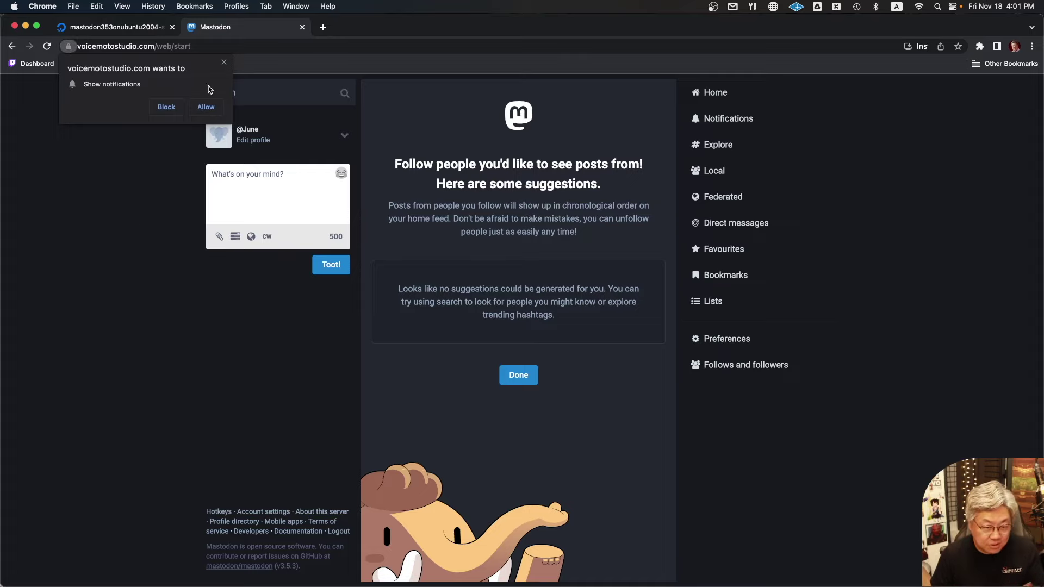
{"action": "left_click", "coordinate": [206, 107]}
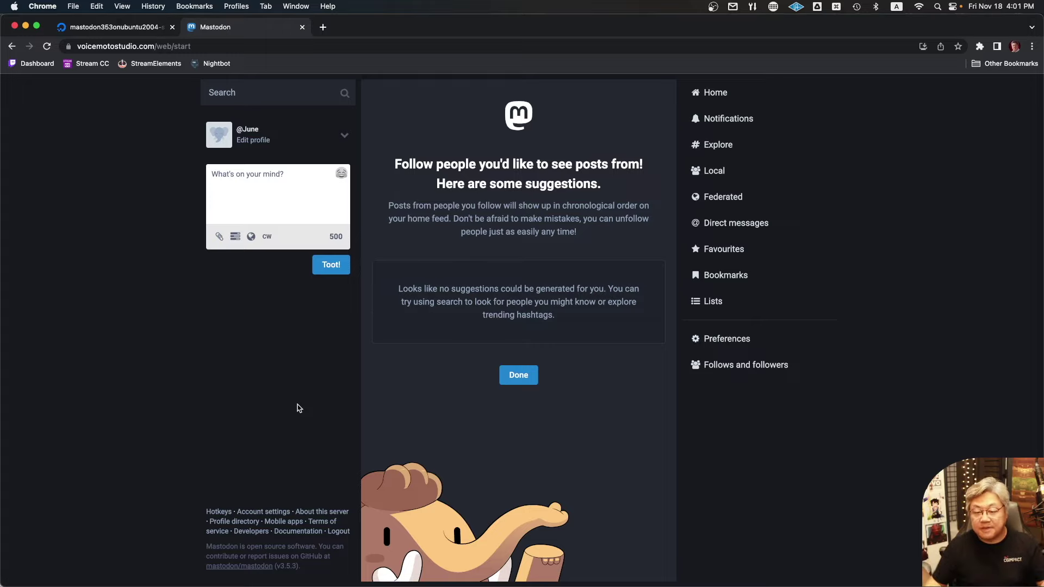
Upload SocialMediaSQUARE2.jpg from Desktop > Headshots as the profile avatar and save changes.
{"action": "left_click", "coordinate": [244, 140]}
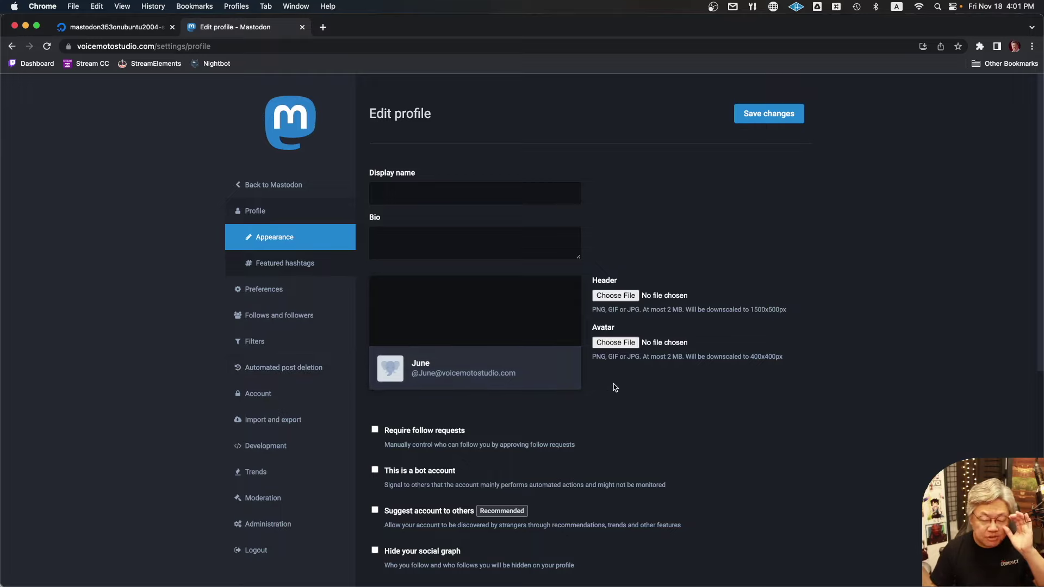
{"action": "left_click", "coordinate": [608, 344]}
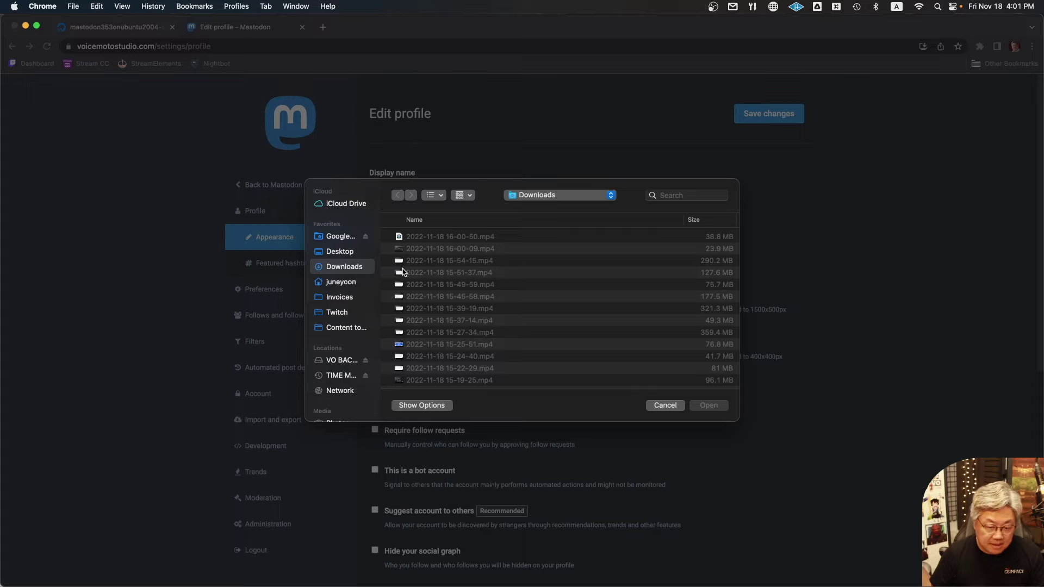
{"action": "left_click", "coordinate": [354, 252]}
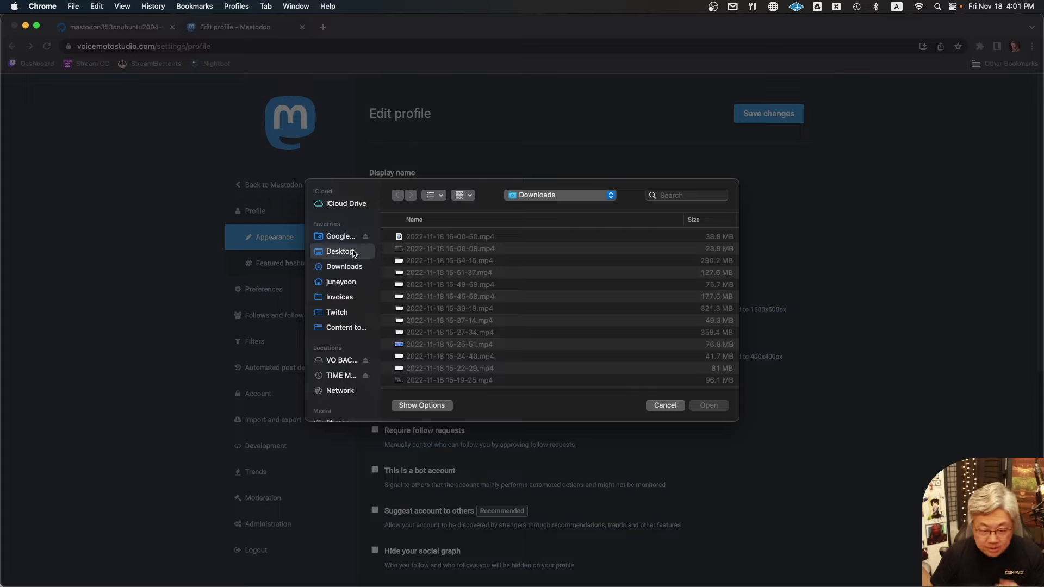
{"action": "scroll", "coordinate": [693, 308], "scroll_direction": "down", "scroll_amount": 10}
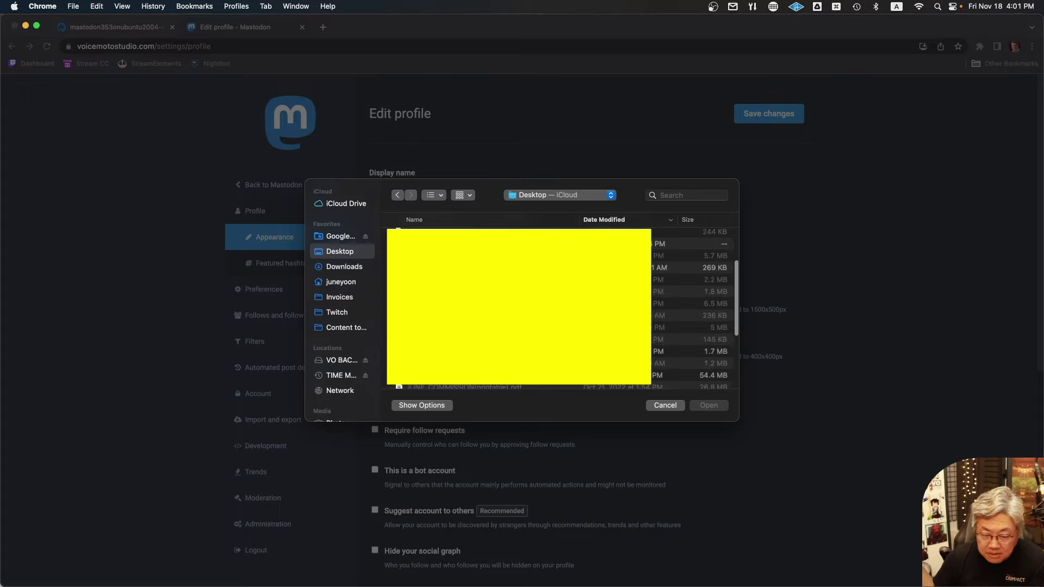
{"action": "double_click", "coordinate": [435, 246]}
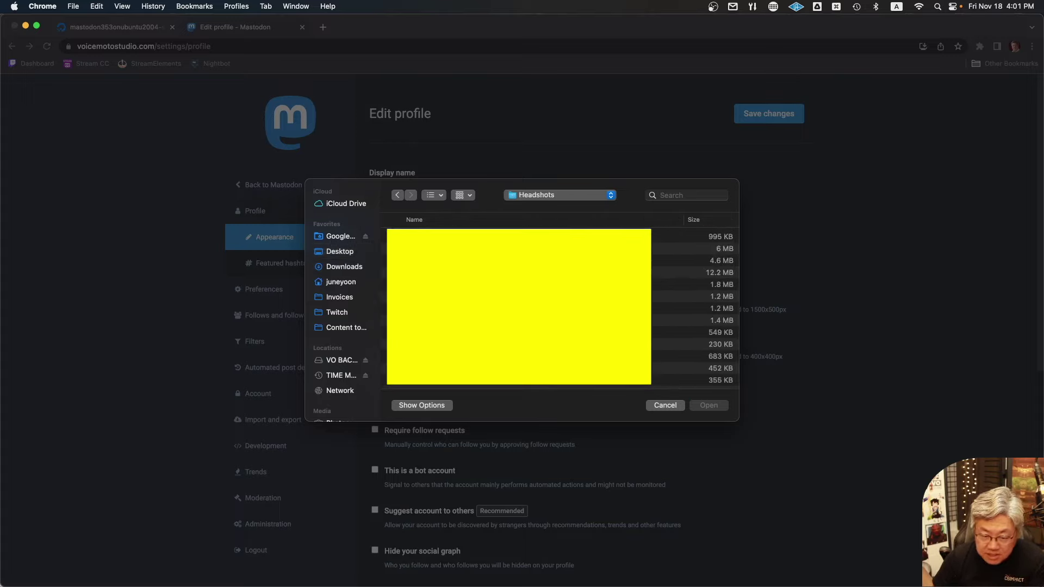
{"action": "left_click", "coordinate": [435, 237]}
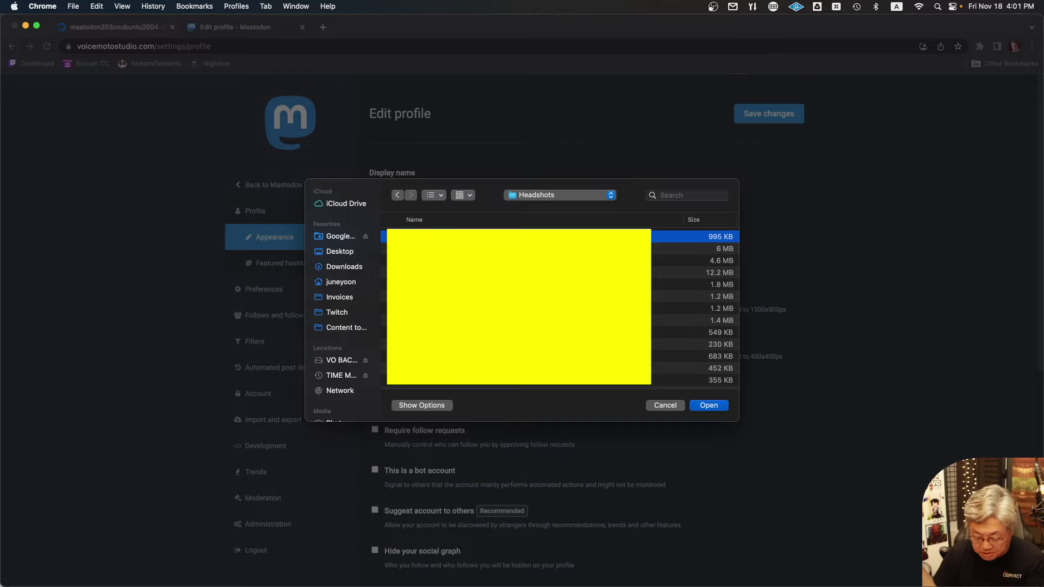
{"action": "key", "text": "Return"}
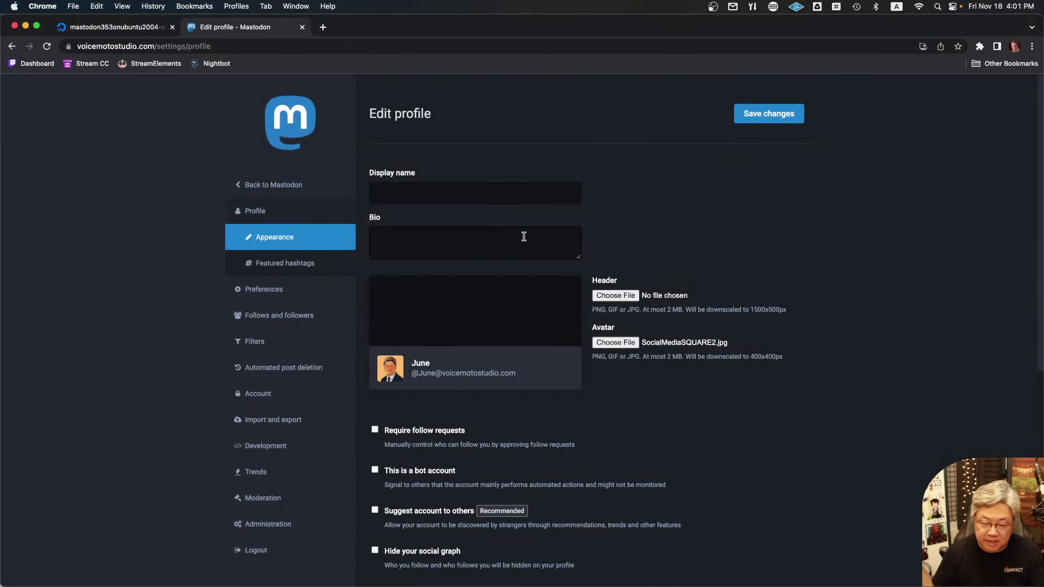
{"action": "left_click", "coordinate": [768, 115]}
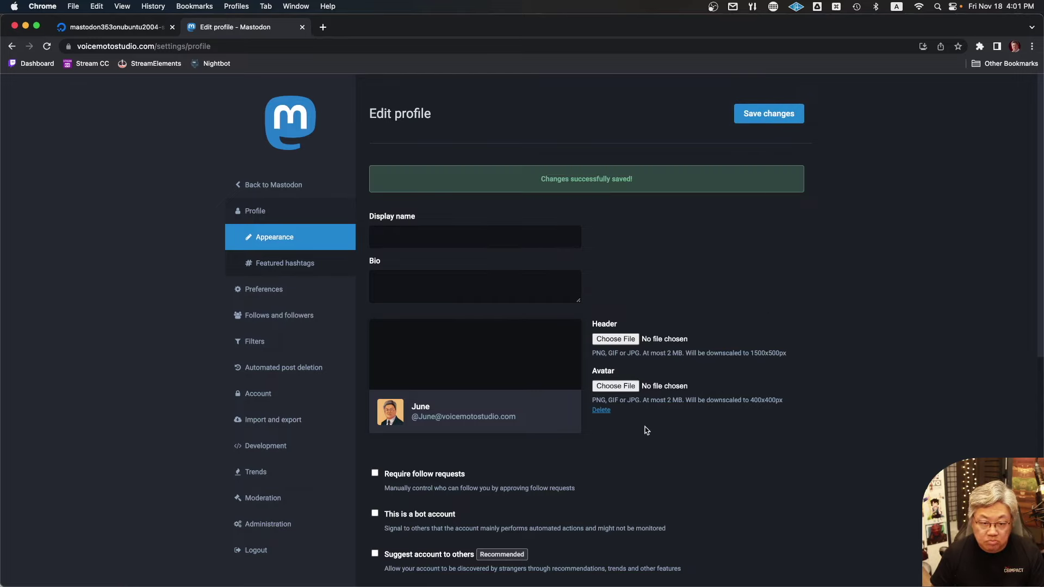
Confirm the new headshot on the admin's profile page, then go to the Home timeline.
{"action": "left_click", "coordinate": [265, 185]}
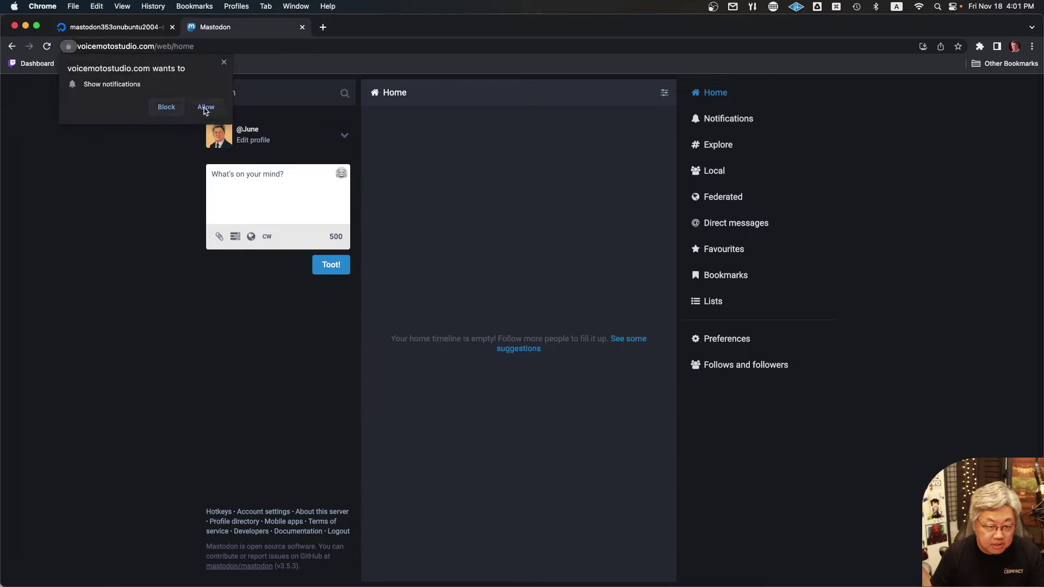
{"action": "left_click", "coordinate": [223, 64]}
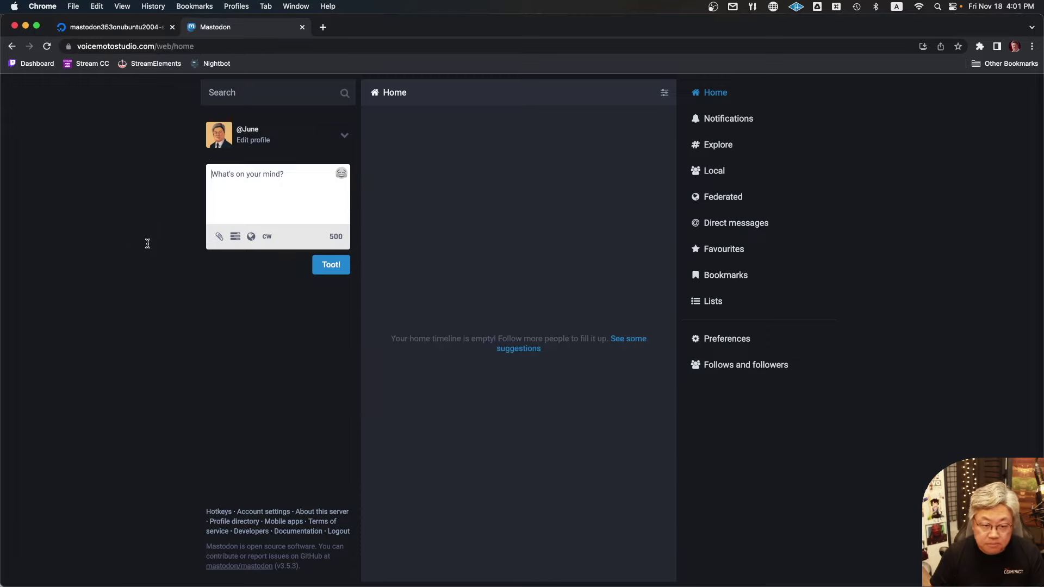
{"action": "left_click", "coordinate": [220, 142]}
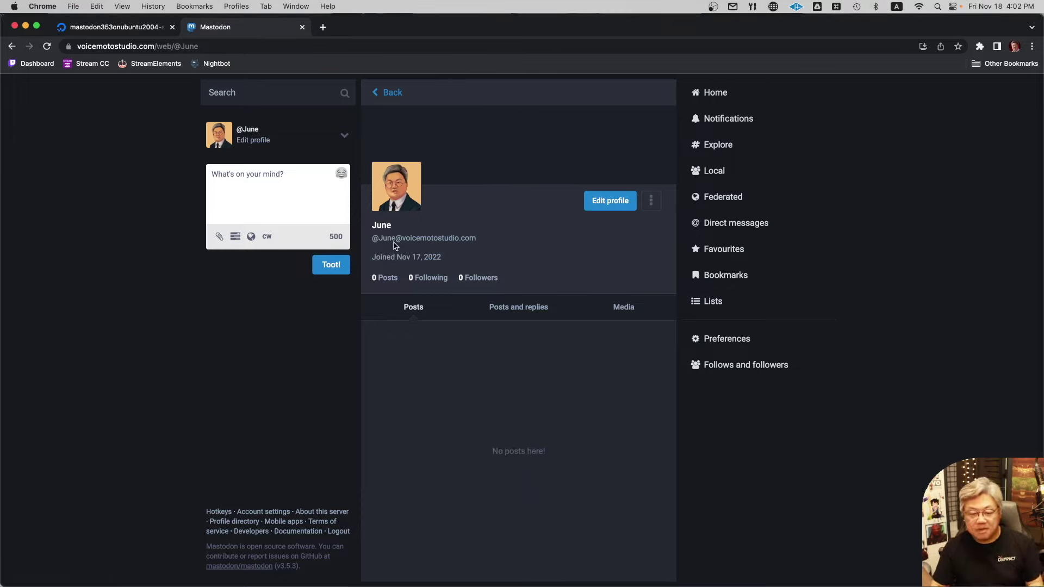
{"action": "left_click_drag", "start_coordinate": [480, 243], "coordinate": [372, 239]}
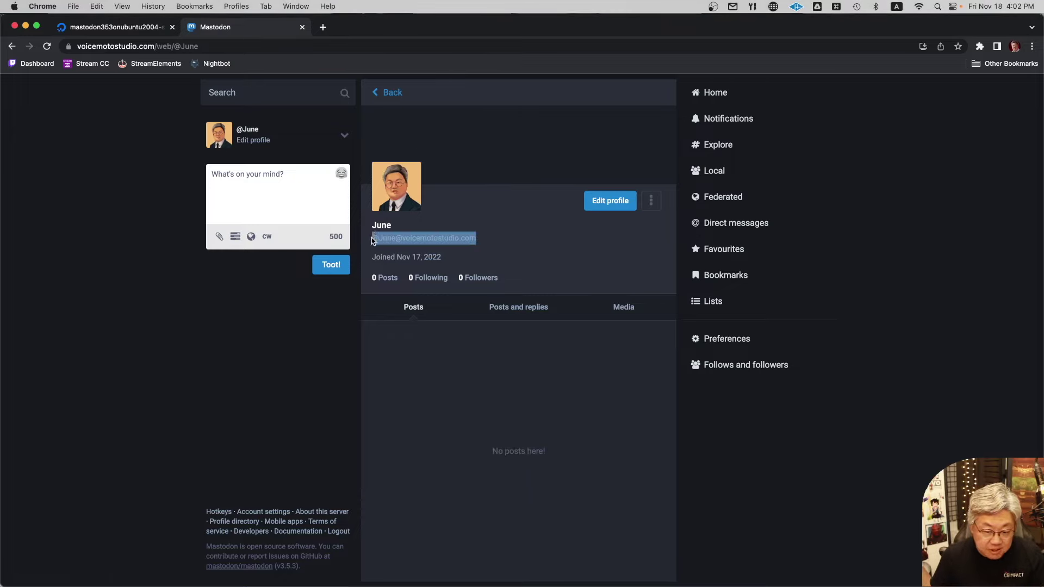
{"action": "left_click", "coordinate": [500, 244]}
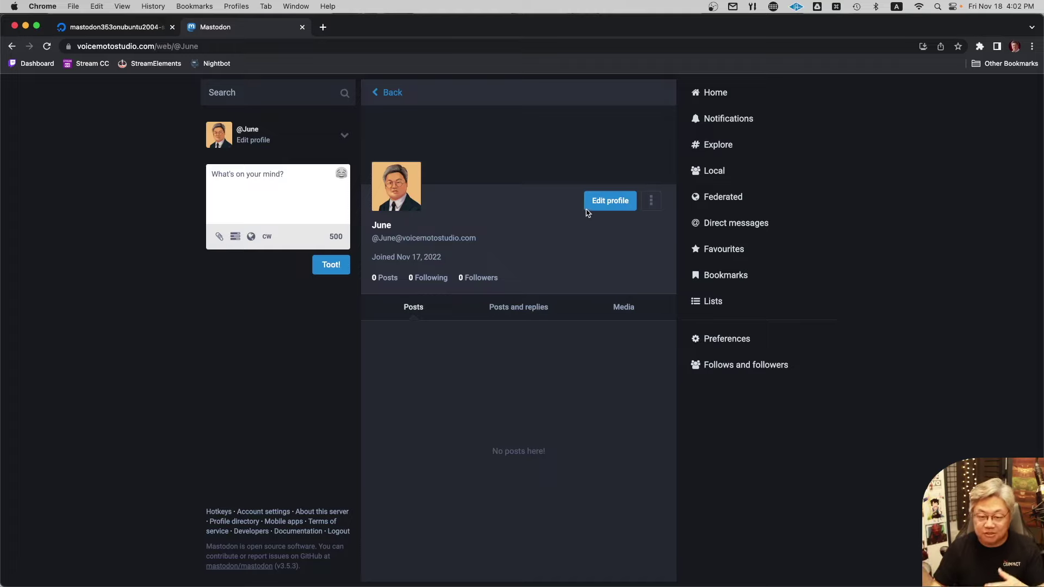
{"action": "left_click", "coordinate": [713, 96]}
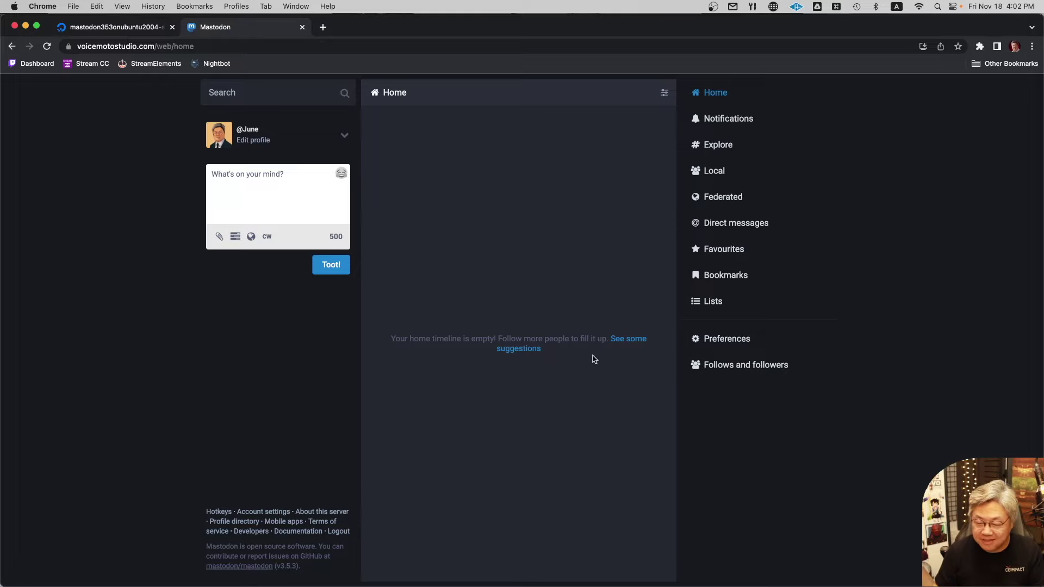
Set the Site settings Registrations mode to 'Nobody can sign up' and save.
{"action": "left_click", "coordinate": [707, 340]}
{"action": "scroll", "coordinate": [186, 365], "scroll_direction": "down", "scroll_amount": 5}
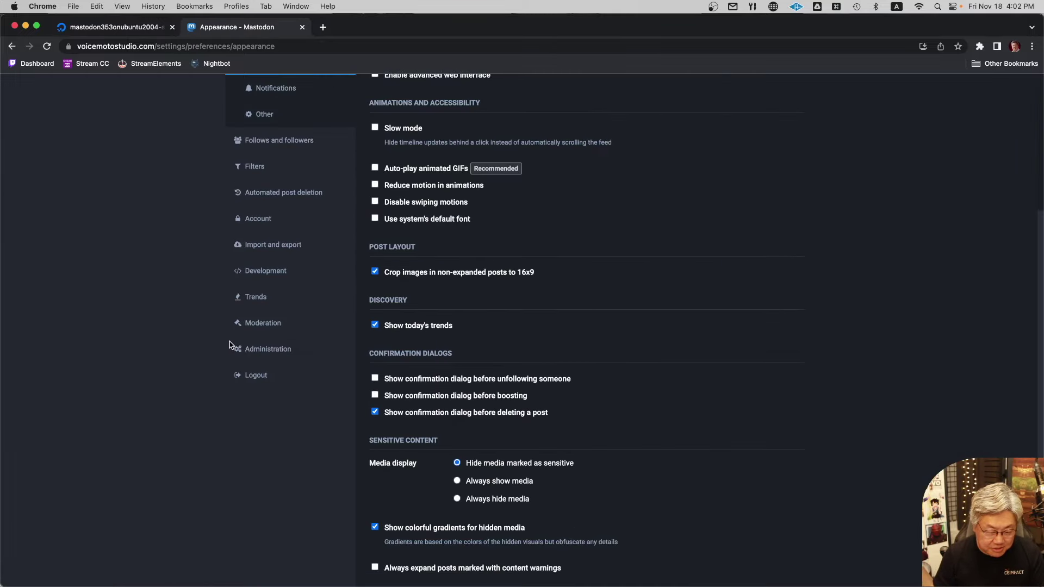
{"action": "left_click", "coordinate": [276, 322]}
{"action": "scroll", "coordinate": [243, 367], "scroll_direction": "down", "scroll_amount": 3}
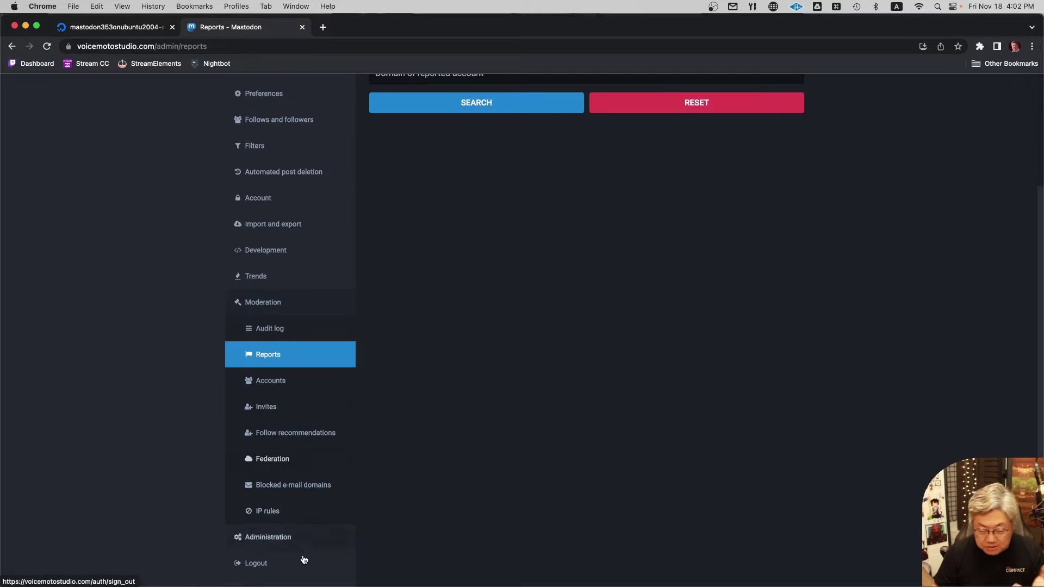
{"action": "left_click", "coordinate": [282, 538]}
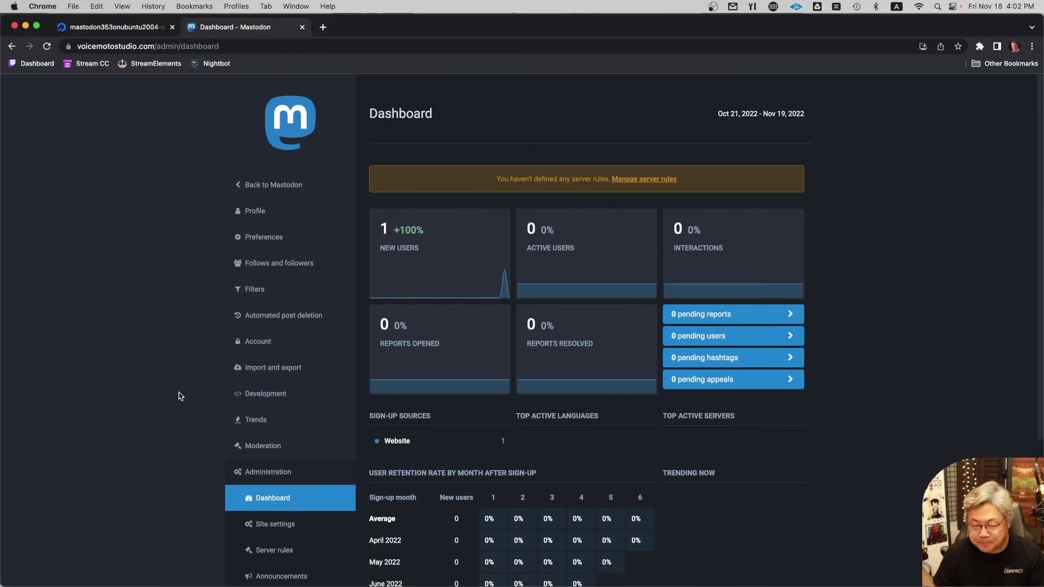
{"action": "scroll", "coordinate": [312, 260], "scroll_direction": "down", "scroll_amount": 1}
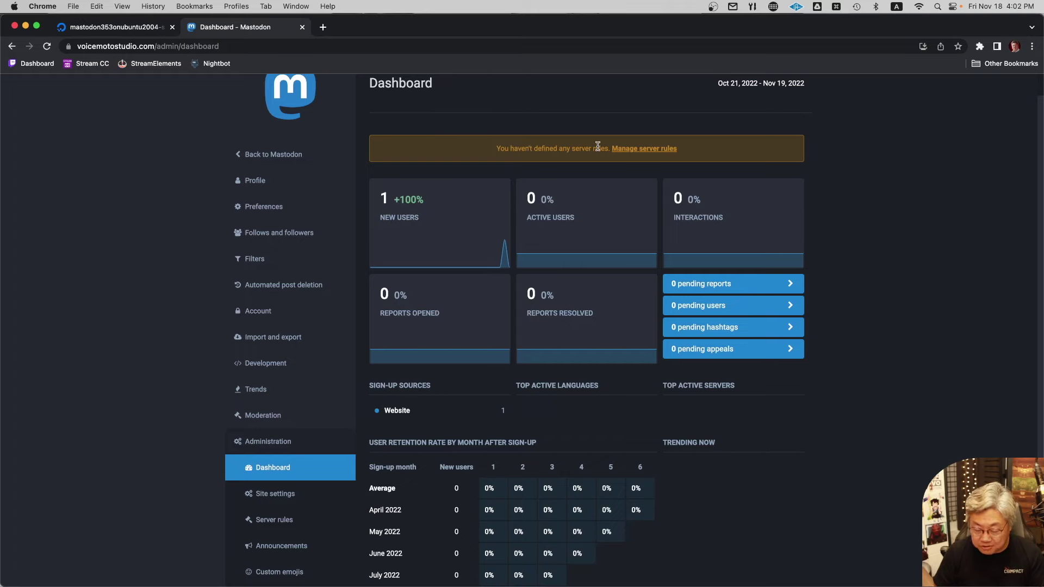
{"action": "scroll", "coordinate": [566, 150], "scroll_direction": "down", "scroll_amount": 4}
{"action": "scroll", "coordinate": [370, 302], "scroll_direction": "down", "scroll_amount": 2}
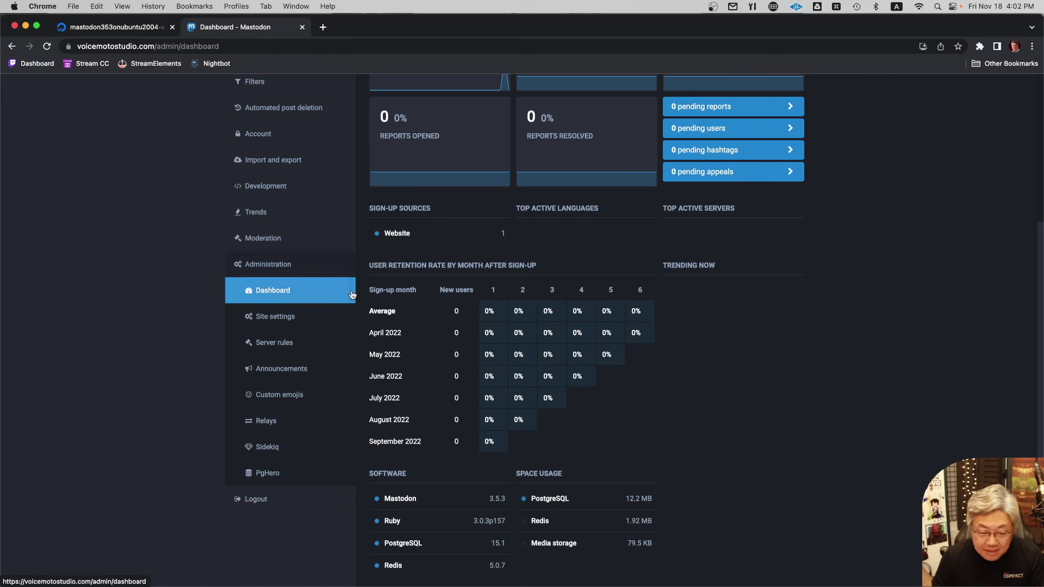
{"action": "left_click", "coordinate": [299, 318]}
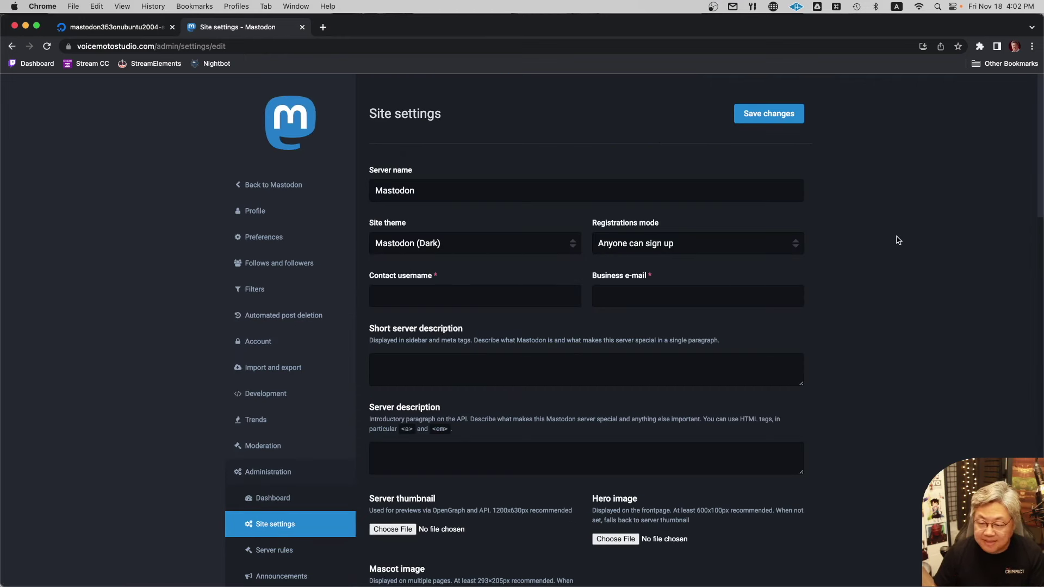
{"action": "left_click", "coordinate": [786, 250]}
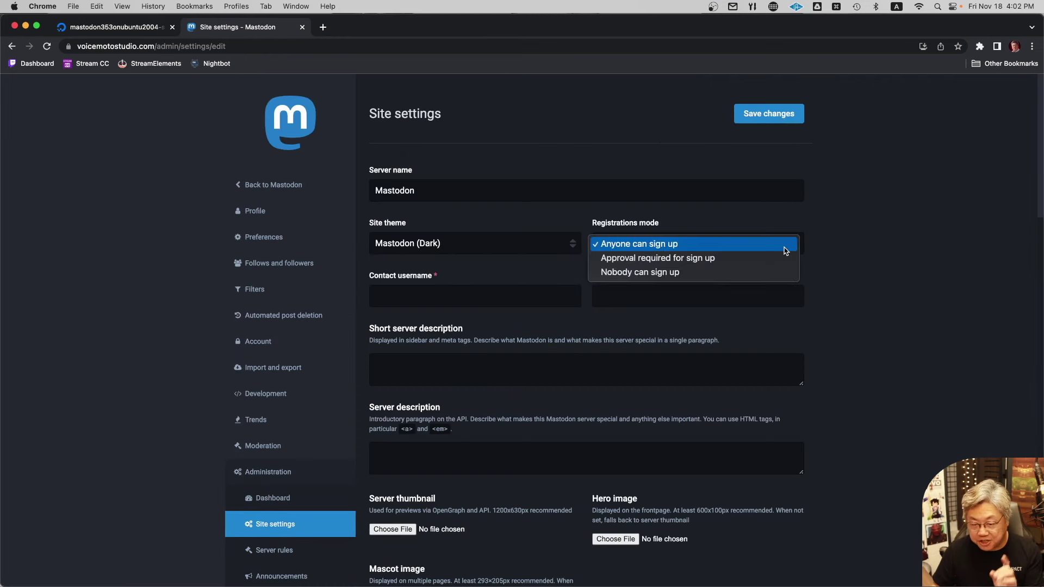
{"action": "left_click", "coordinate": [782, 272]}
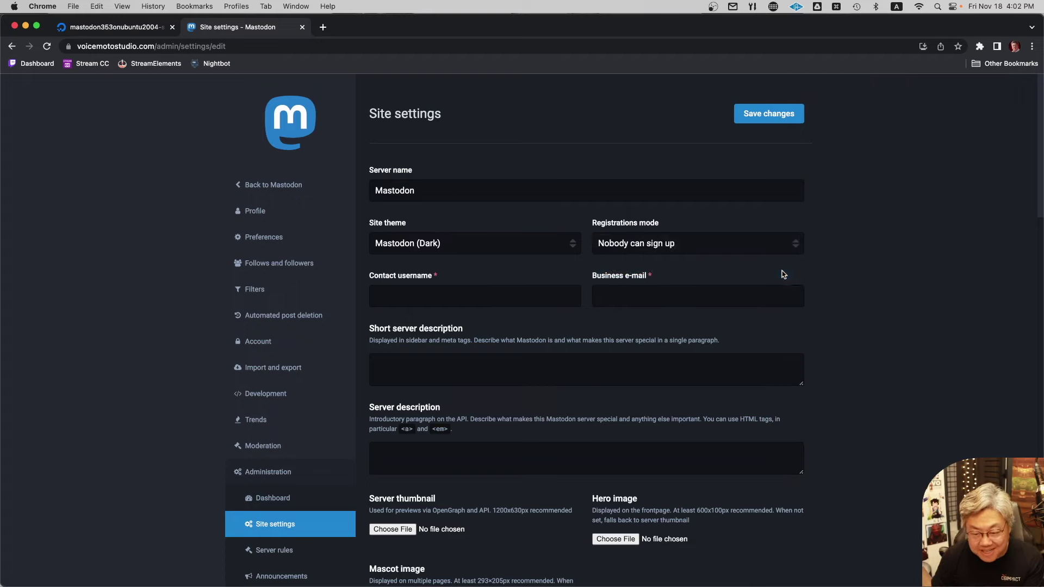
{"action": "left_click", "coordinate": [769, 114]}
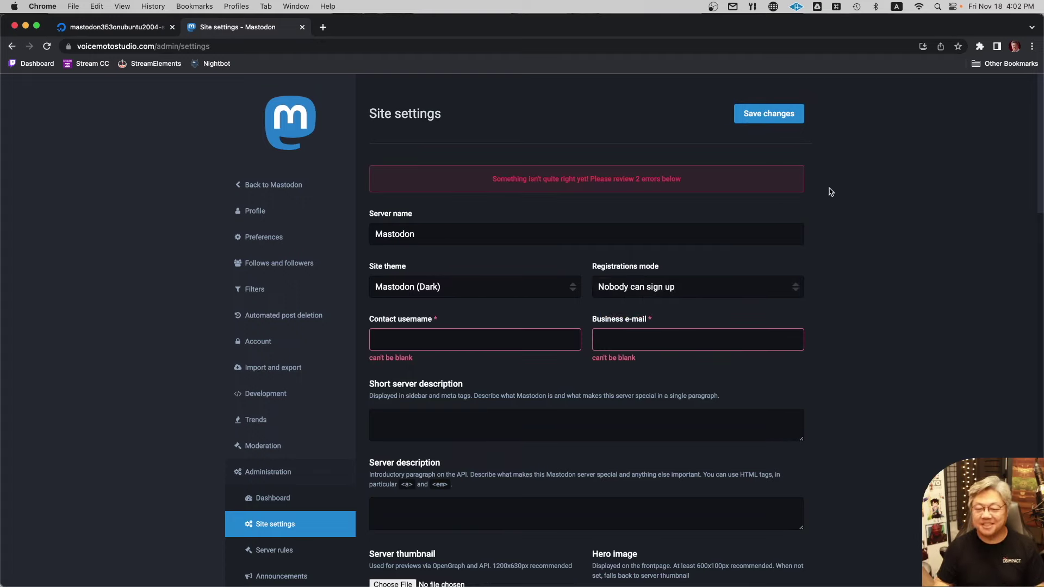
Fill in the contact username and business e-mail and save the site settings again.
{"action": "left_click", "coordinate": [409, 346]}
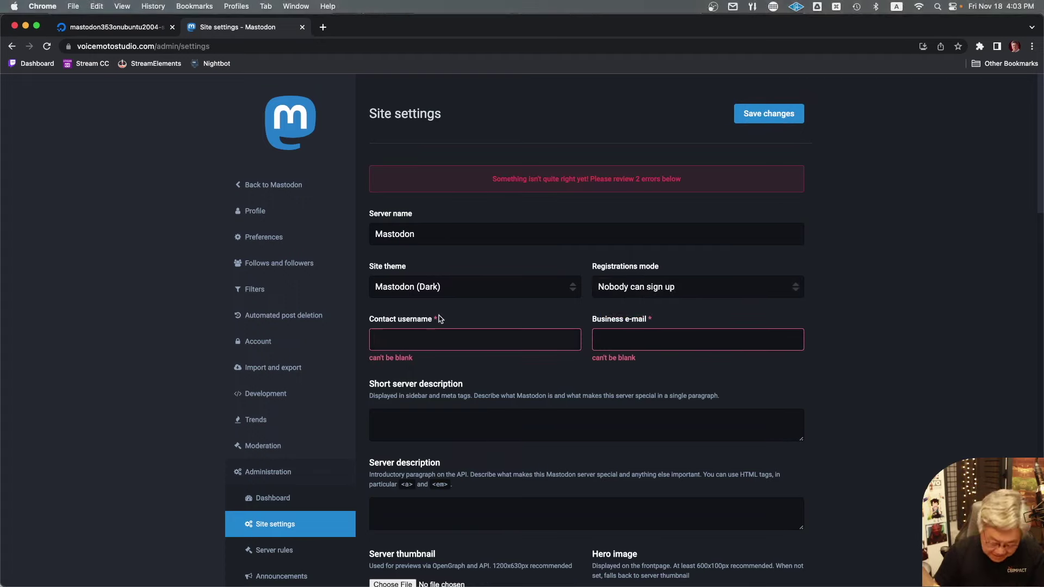
{"action": "type", "text": "June"}
{"action": "key", "text": "Down"}
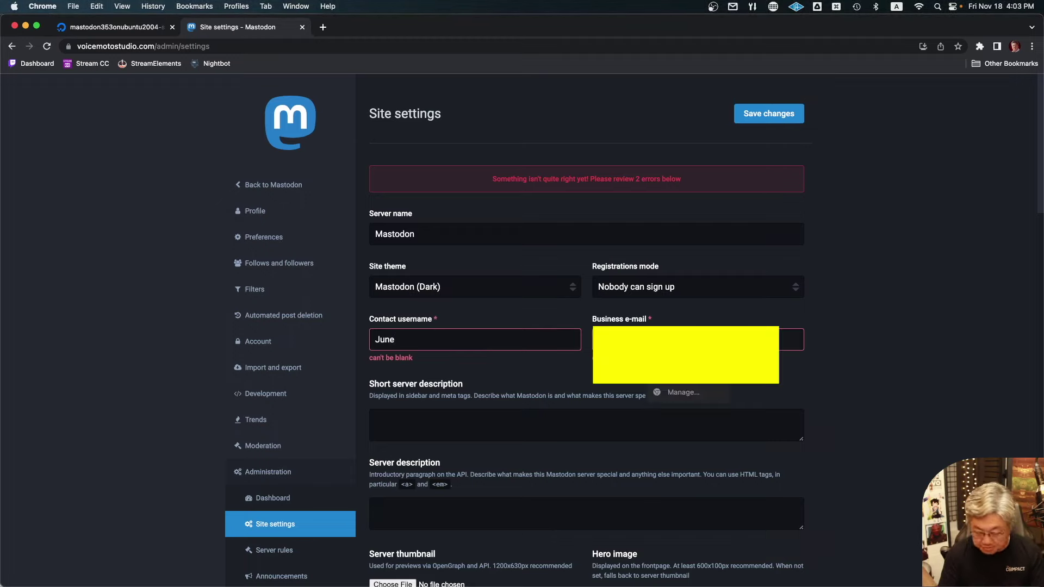
{"action": "key", "text": "Return"}
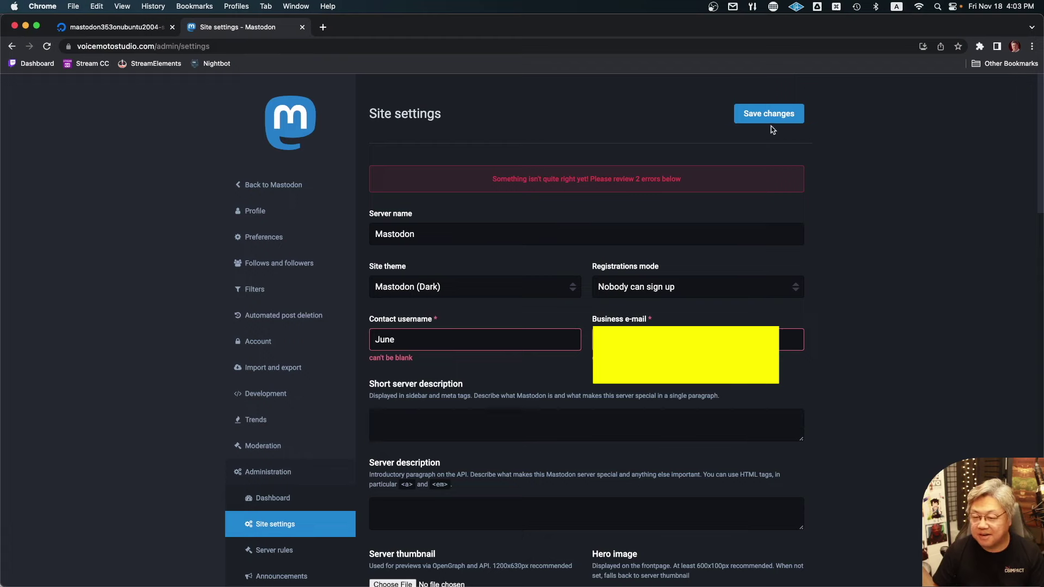
{"action": "left_click", "coordinate": [772, 127]}
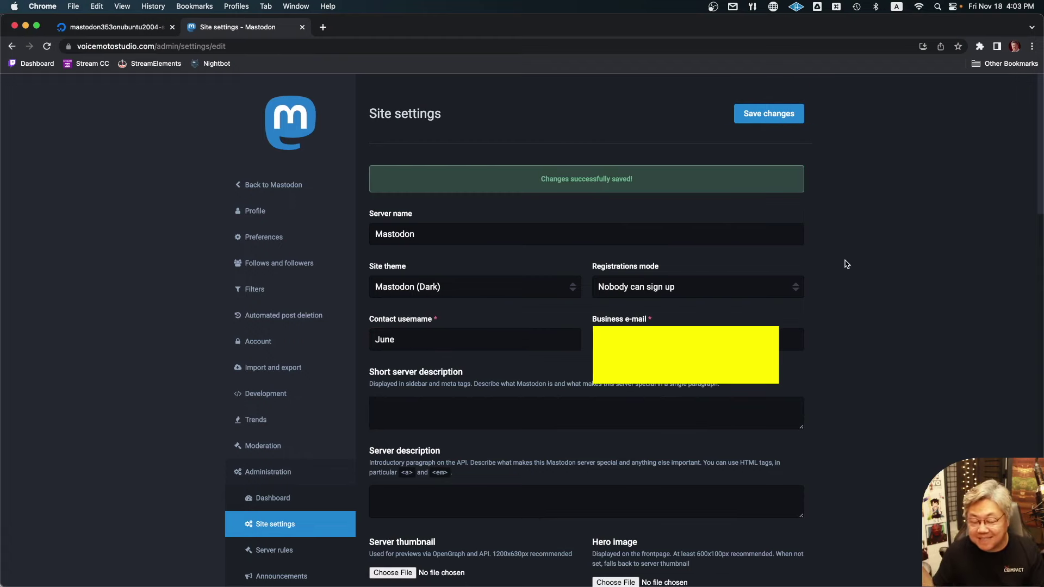
{"action": "key", "text": "super+Tab"}
{"action": "key", "text": "super+Tab"}
{"action": "key", "text": "super+Tab"}
{"action": "key", "text": "super+Tab"}
{"action": "key", "text": "super+Tab"}
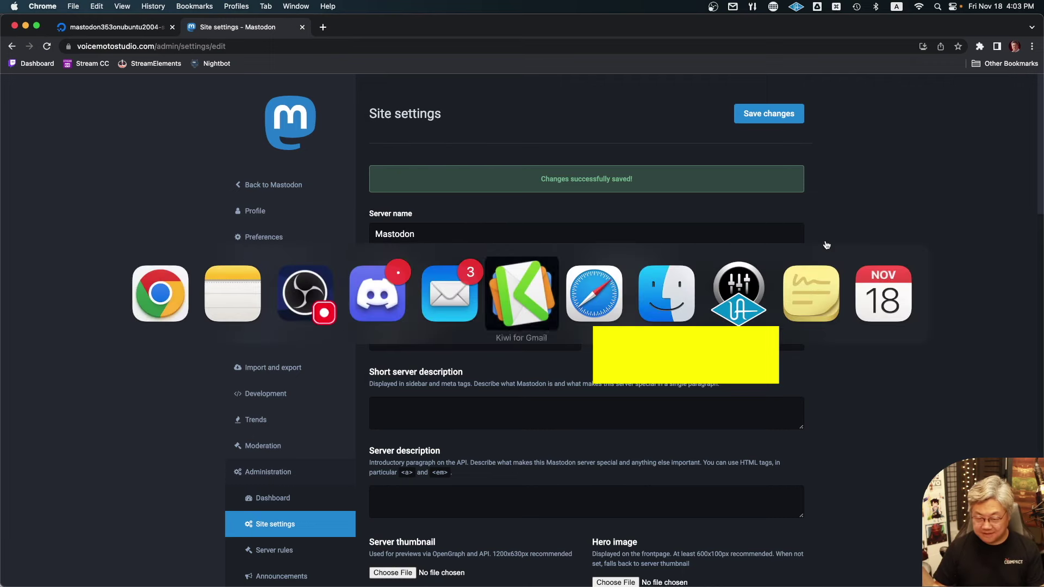
{"action": "key", "text": "super+Tab"}
Confirm voicemotostudio.com's front page refuses sign-ups, then open the Moderation Reports page.
{"action": "key", "text": "super+t"}
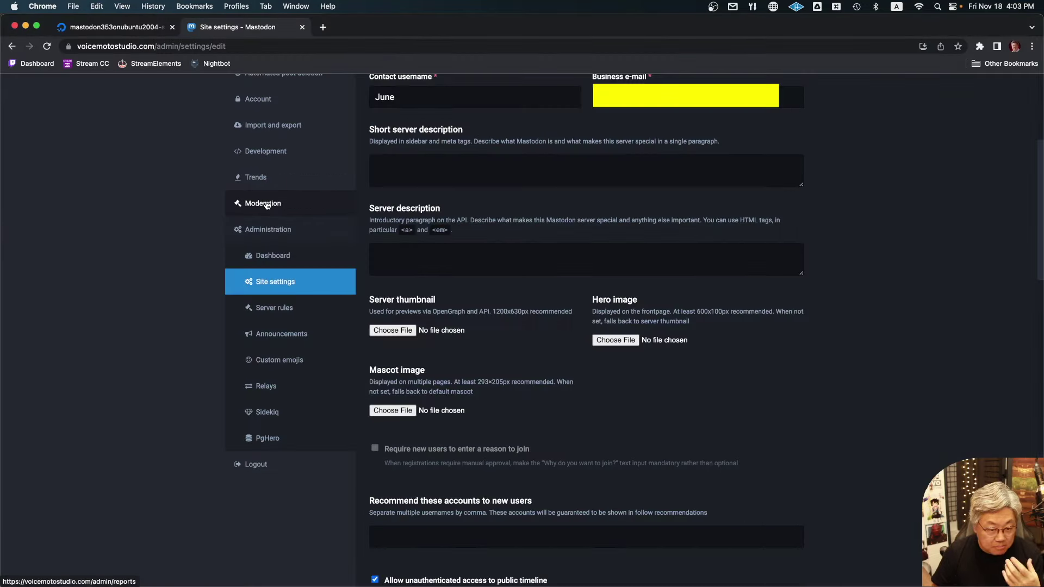
{"action": "left_click", "coordinate": [268, 205]}
{"action": "scroll", "coordinate": [220, 384], "scroll_direction": "down", "scroll_amount": 3}
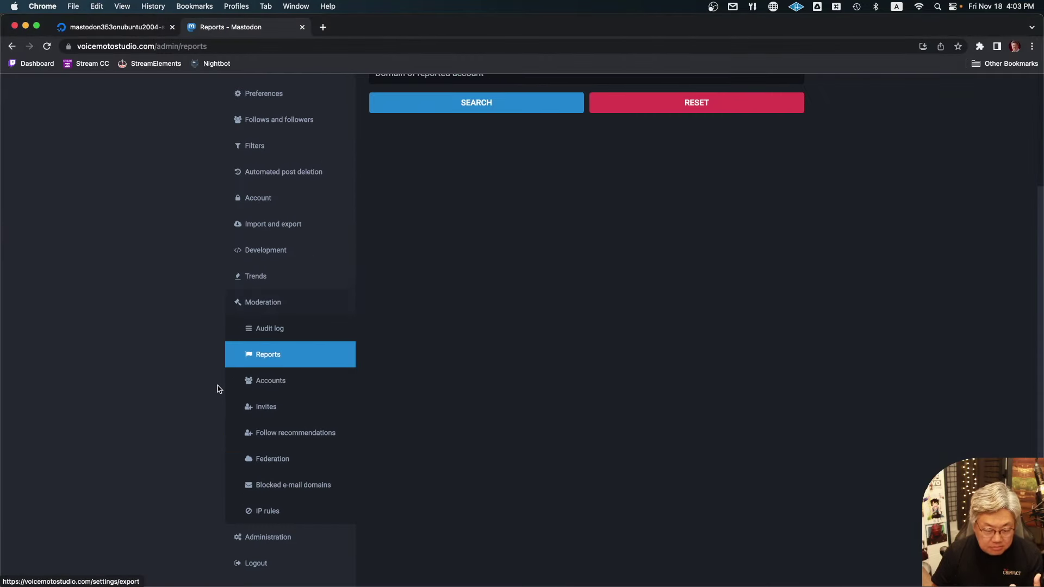
Generate an invite link with no use limit and no expiry that auto-follows the admin, and copy it.
{"action": "left_click", "coordinate": [286, 404]}
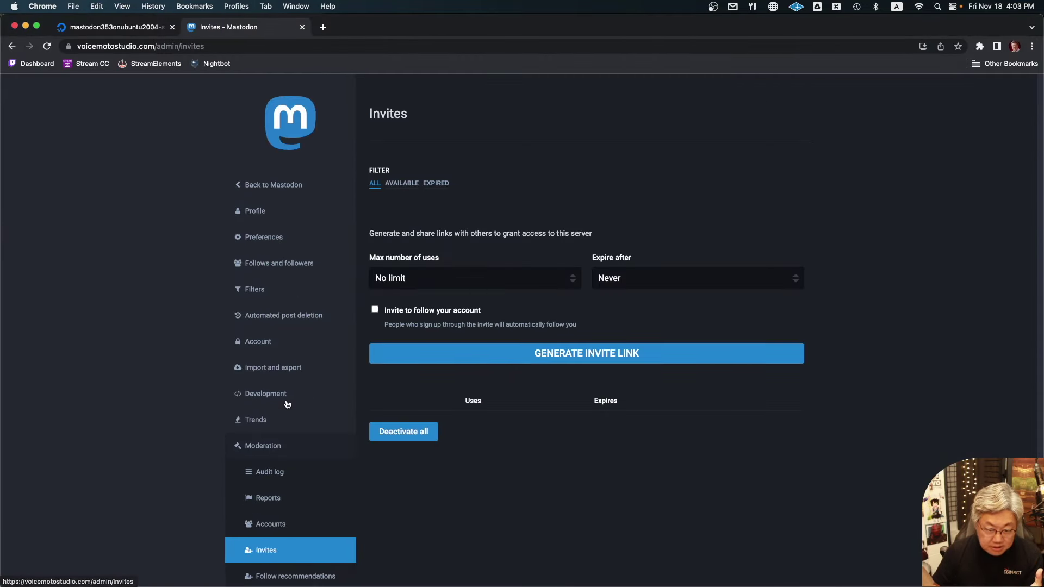
{"action": "left_click", "coordinate": [424, 279]}
{"action": "left_click", "coordinate": [435, 283]}
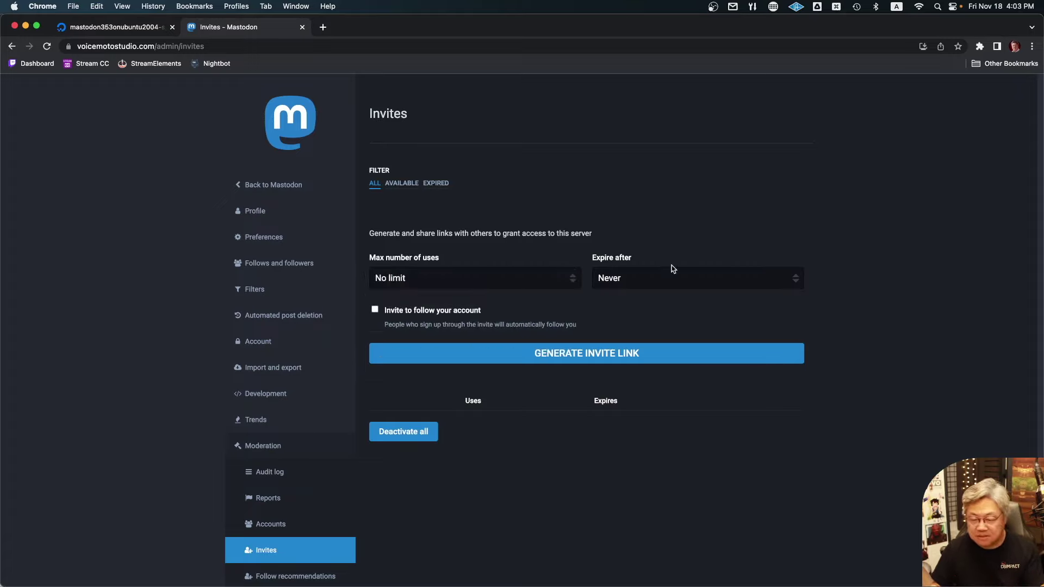
{"action": "left_click", "coordinate": [375, 309]}
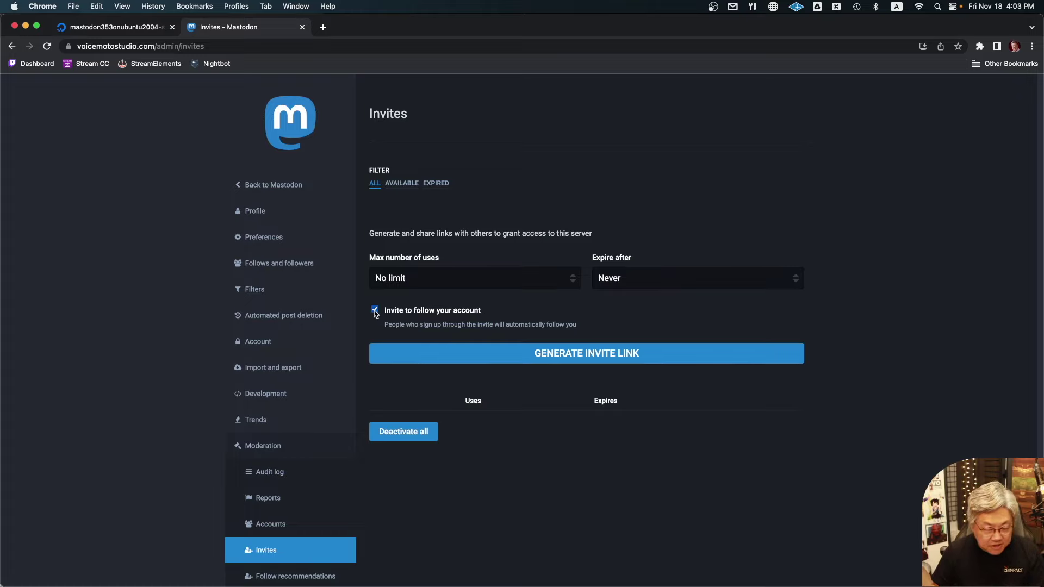
{"action": "left_click", "coordinate": [698, 352]}
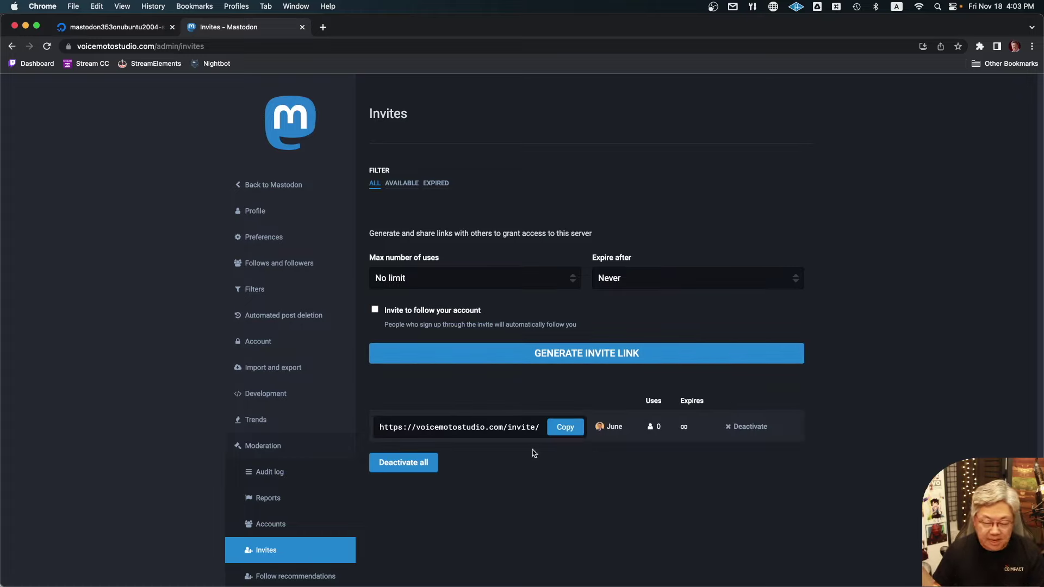
{"action": "left_click", "coordinate": [564, 429]}
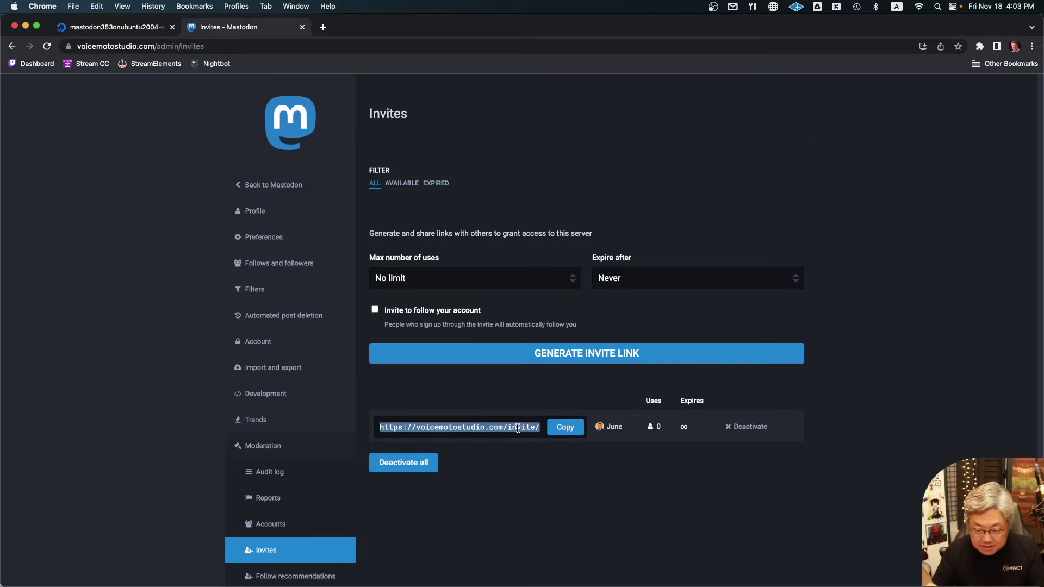
{"action": "key", "text": "super+Tab"}
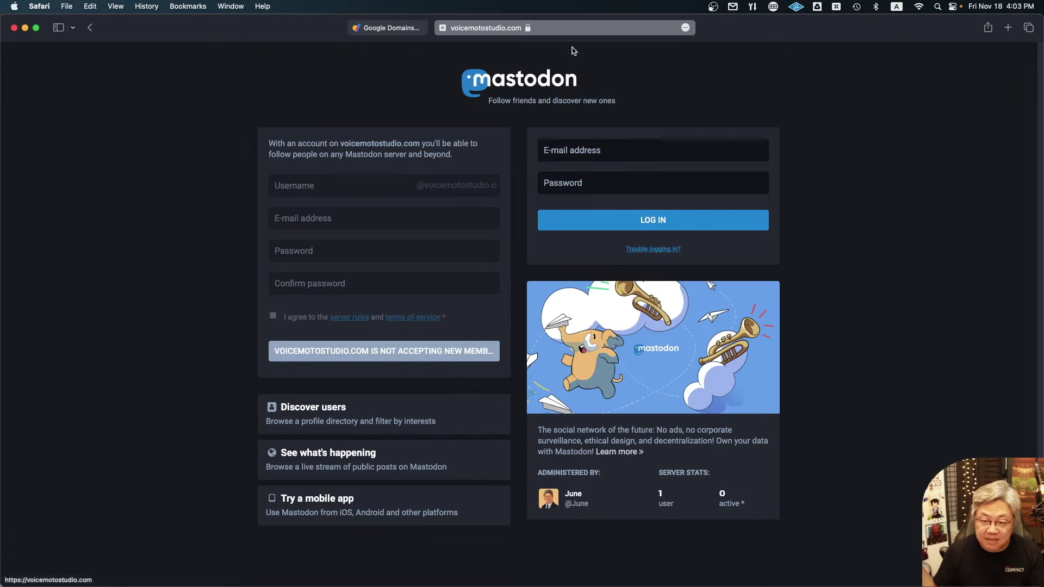
Paste the copied invite URL into Safari's address bar and load the voicemotostudio.com sign-up form.
{"action": "left_click", "coordinate": [585, 31]}
{"action": "key", "text": "super+v"}
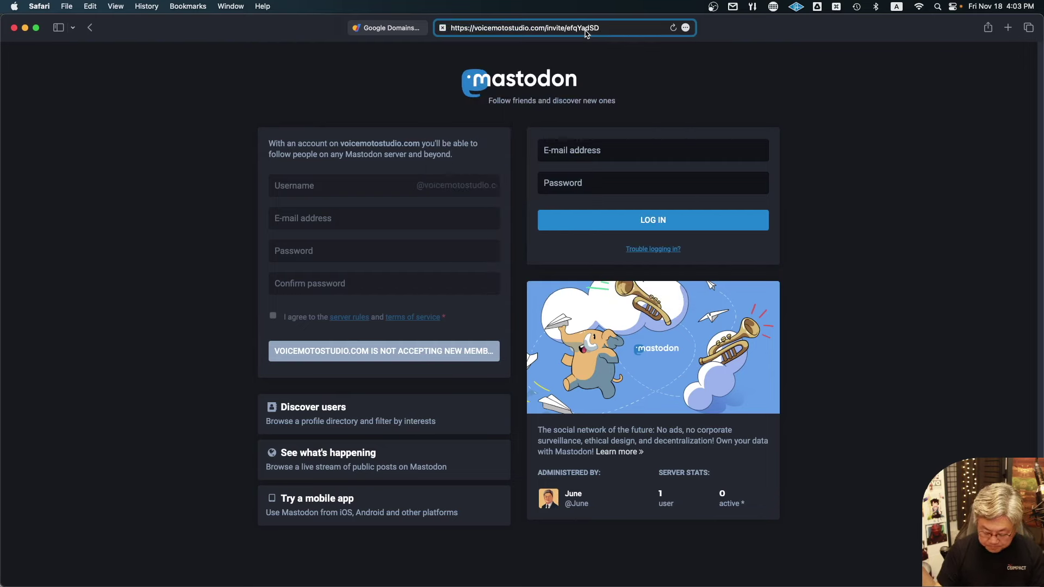
{"action": "key", "text": "Return"}
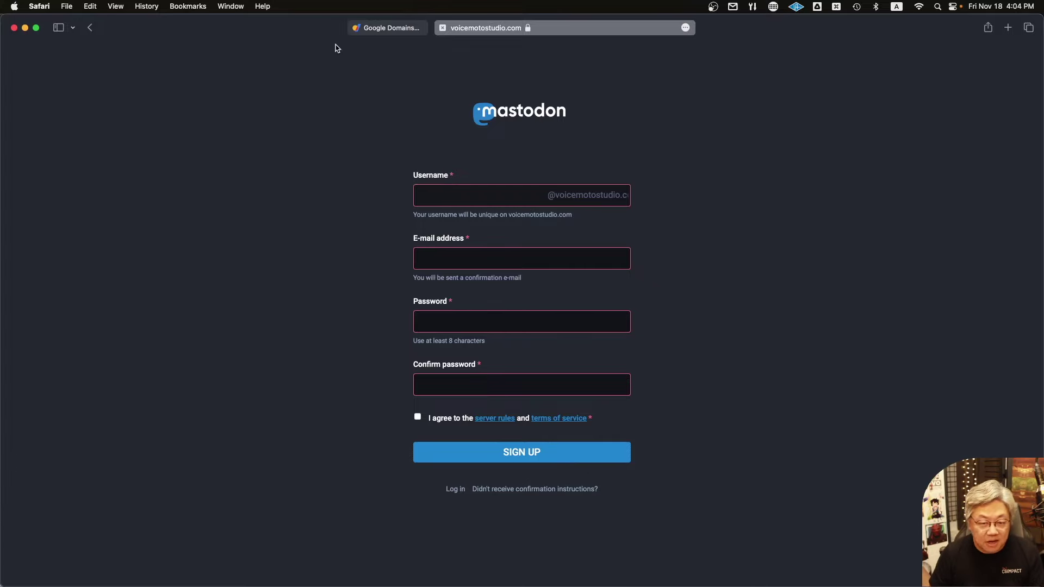
Bring Chrome back to the Mastodon droplet's Access page, opening and closing the account menu.
{"action": "left_click", "coordinate": [392, 29]}
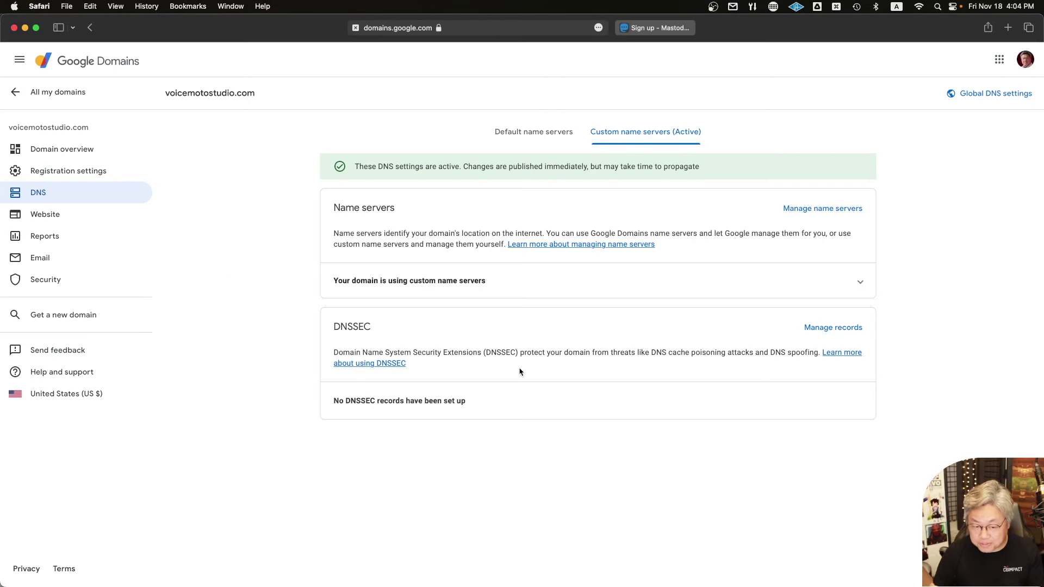
{"action": "key", "text": "super+Tab"}
{"action": "left_click", "coordinate": [111, 28]}
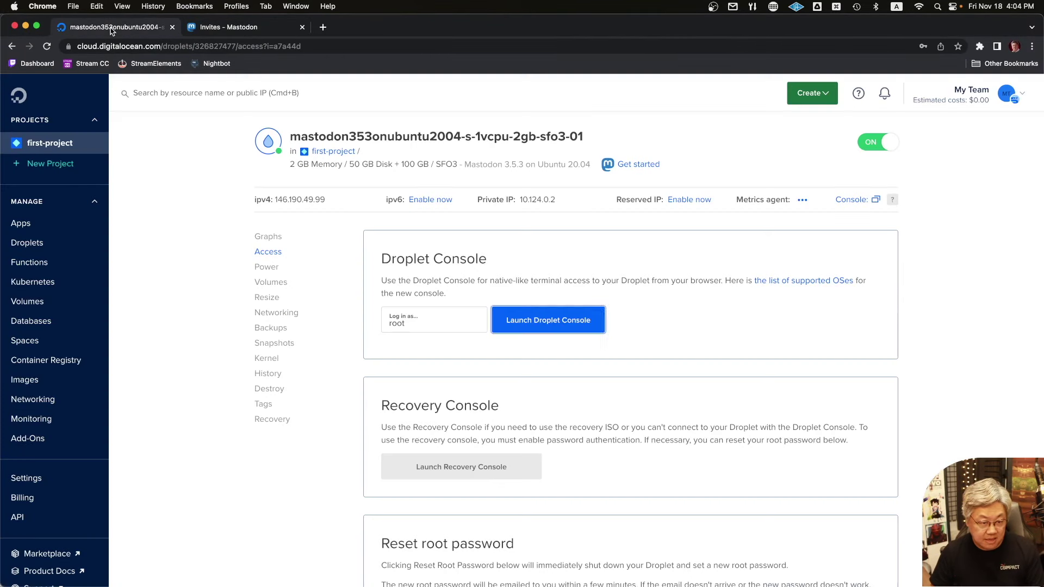
{"action": "scroll", "coordinate": [289, 462], "scroll_direction": "down", "scroll_amount": 2}
{"action": "scroll", "coordinate": [298, 471], "scroll_direction": "up", "scroll_amount": 2}
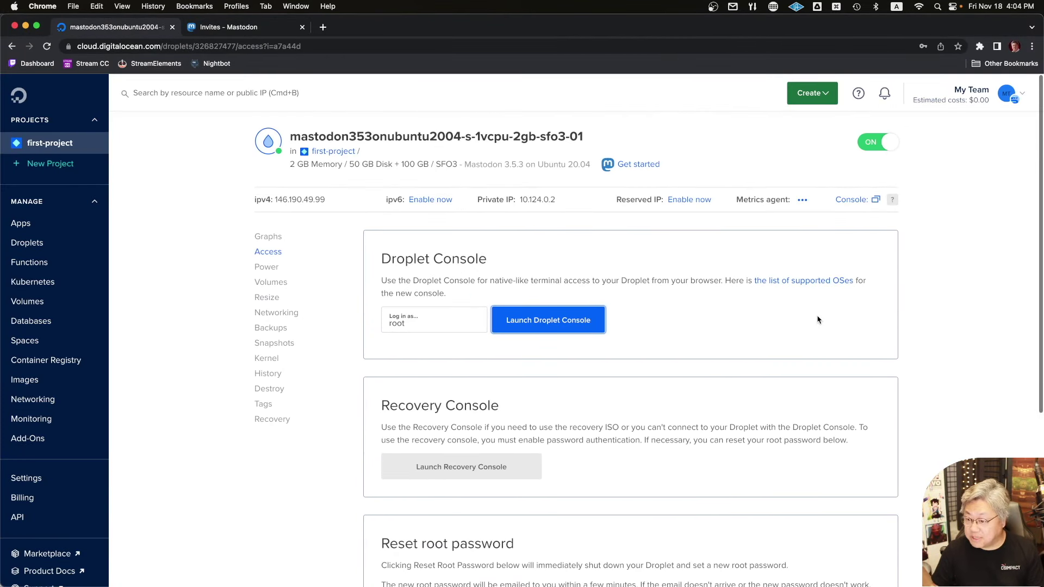
{"action": "left_click", "coordinate": [999, 97]}
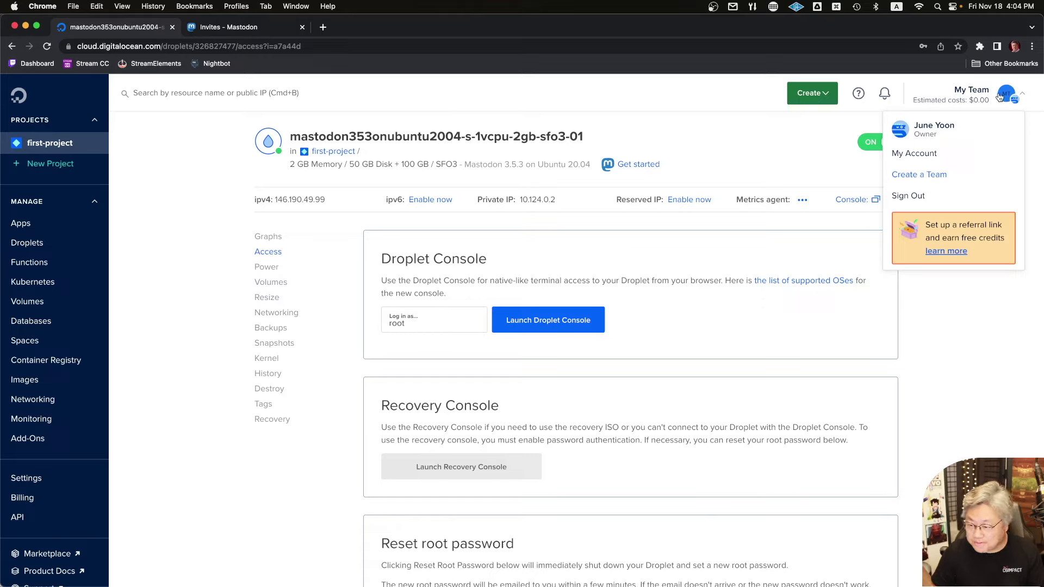
{"action": "left_click", "coordinate": [964, 379]}
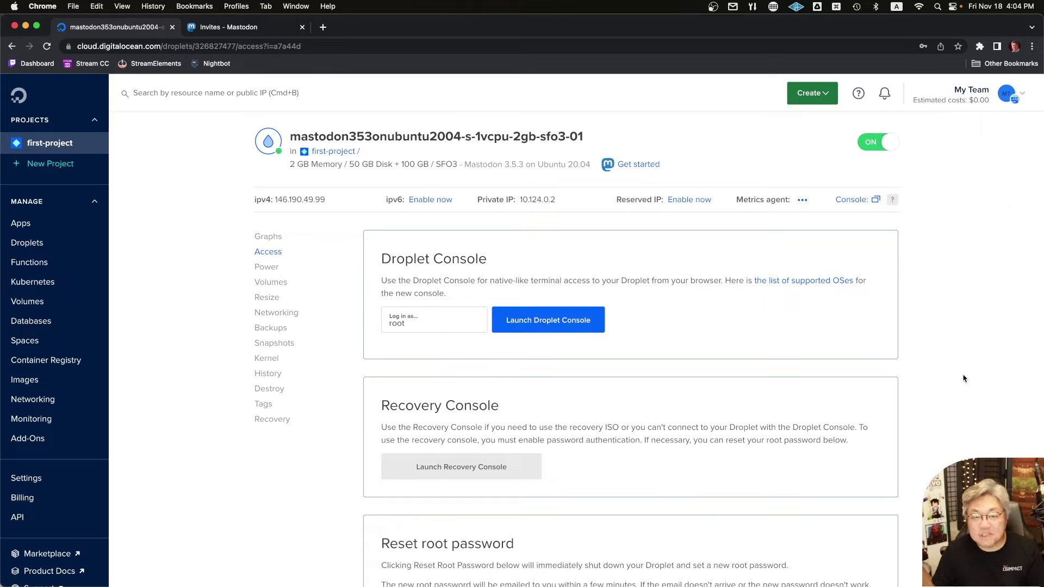